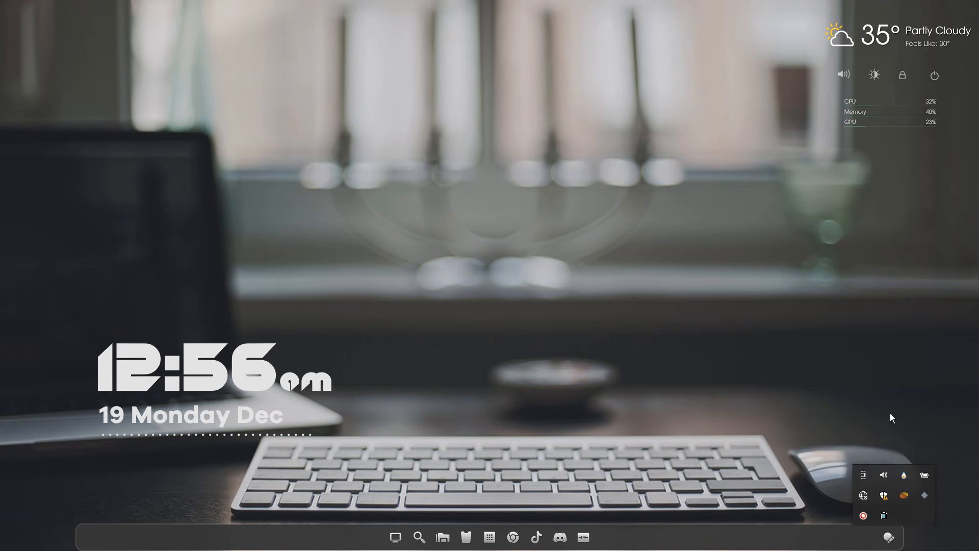
Step: Examine the customized Start menu's tiles, its full app list and the Windows search pane
{"action": "left_click", "coordinate": [891, 414]}
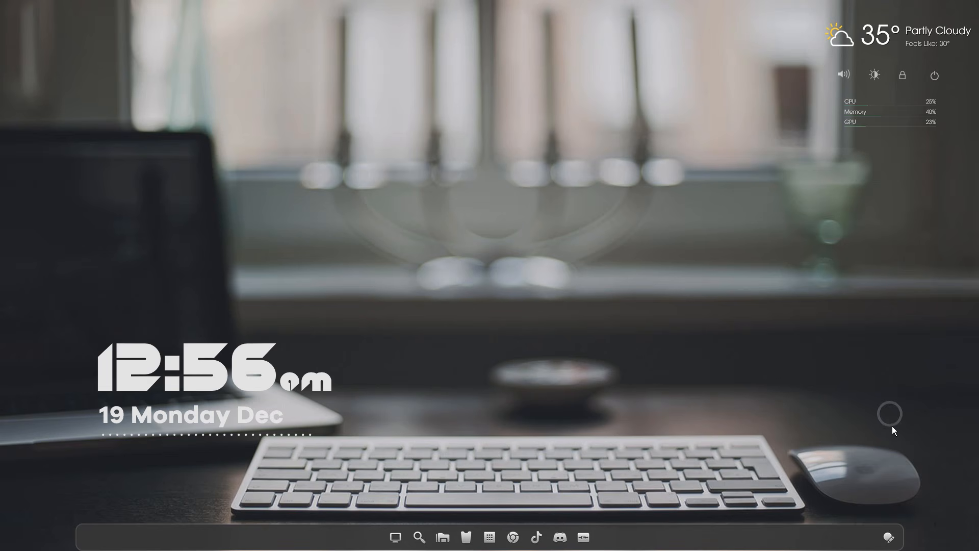
{"action": "left_click", "coordinate": [490, 537]}
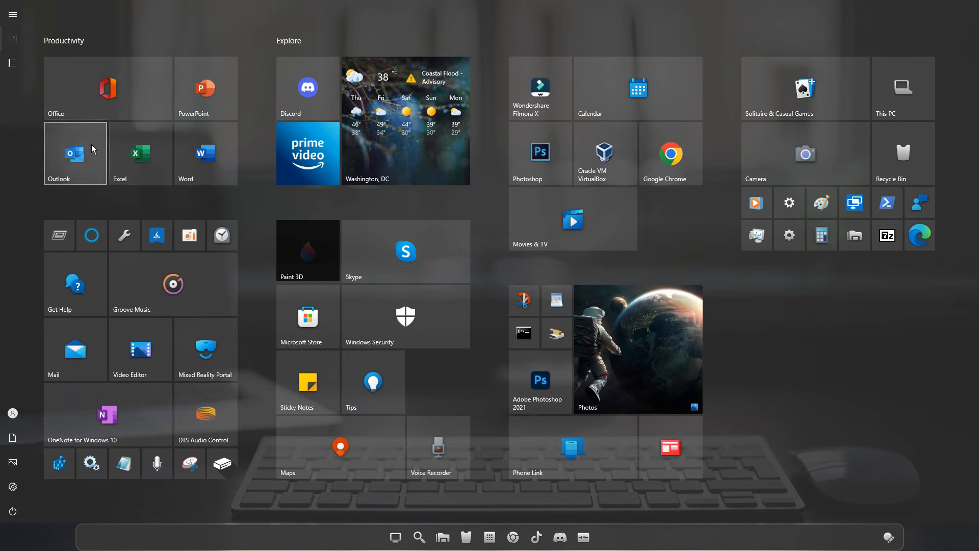
{"action": "left_click", "coordinate": [23, 65]}
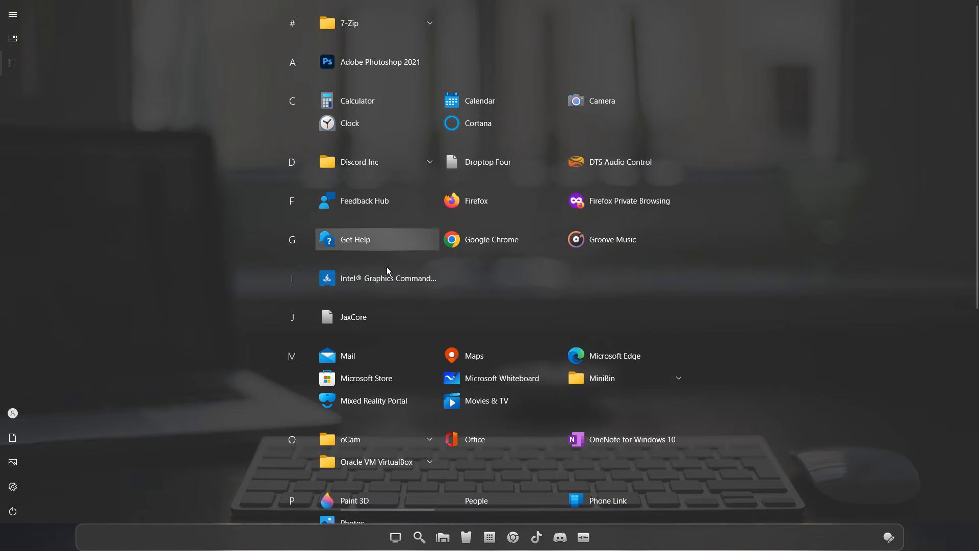
{"action": "scroll", "coordinate": [408, 310], "scroll_direction": "down", "scroll_amount": 7}
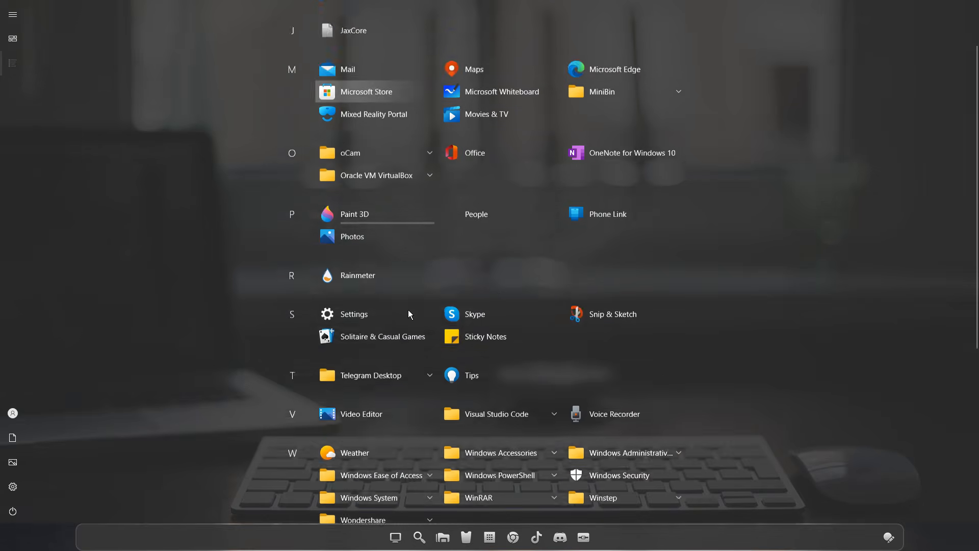
{"action": "left_click", "coordinate": [13, 38]}
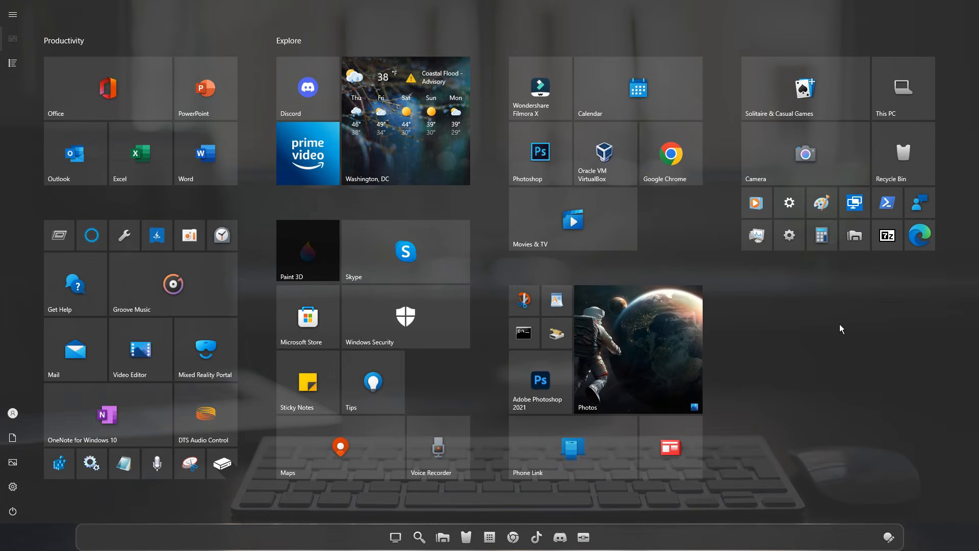
{"action": "left_click", "coordinate": [745, 538]}
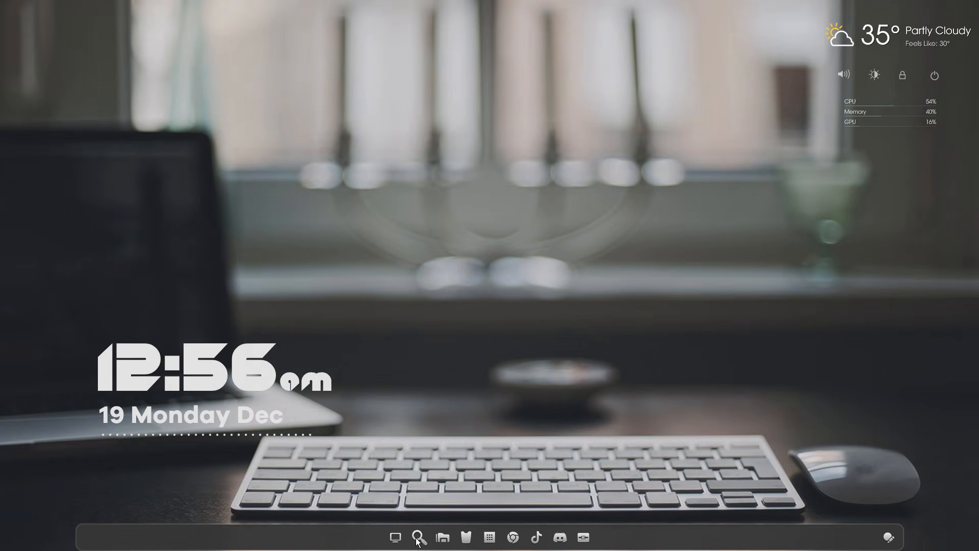
{"action": "left_click", "coordinate": [419, 538]}
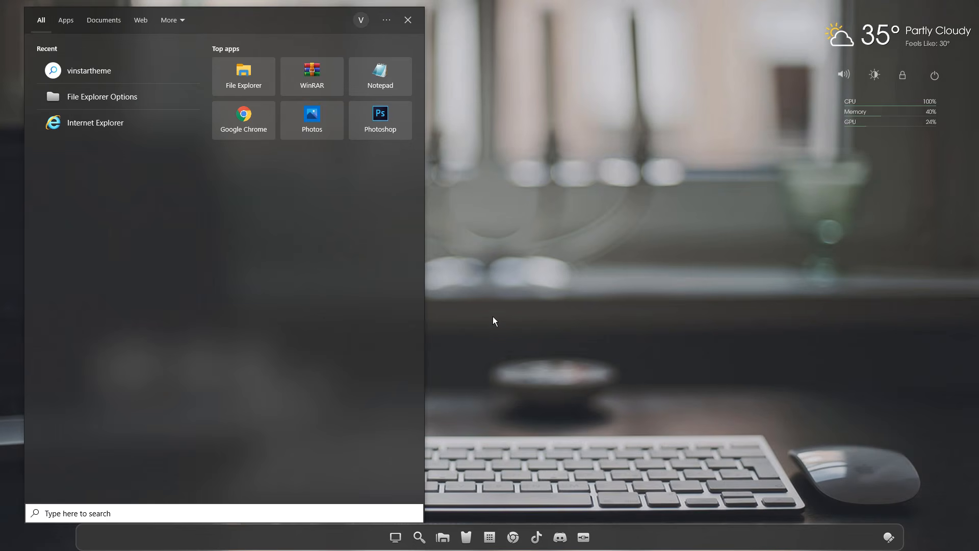
{"action": "left_click", "coordinate": [493, 318]}
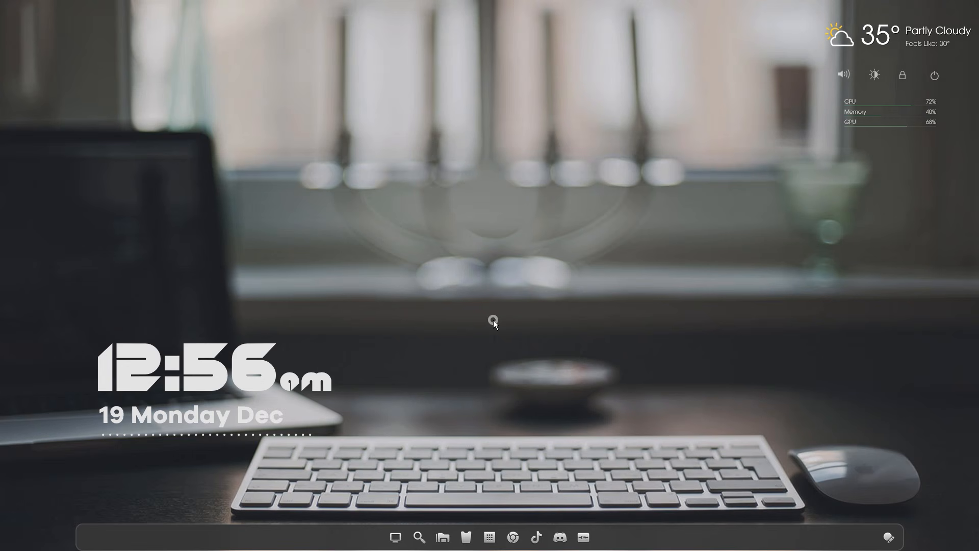
Step: Browse Quick access, Libraries, This PC and Local Disk (C:) in File Explorer to view the themed icons, and minimize the window
{"action": "left_click", "coordinate": [398, 536]}
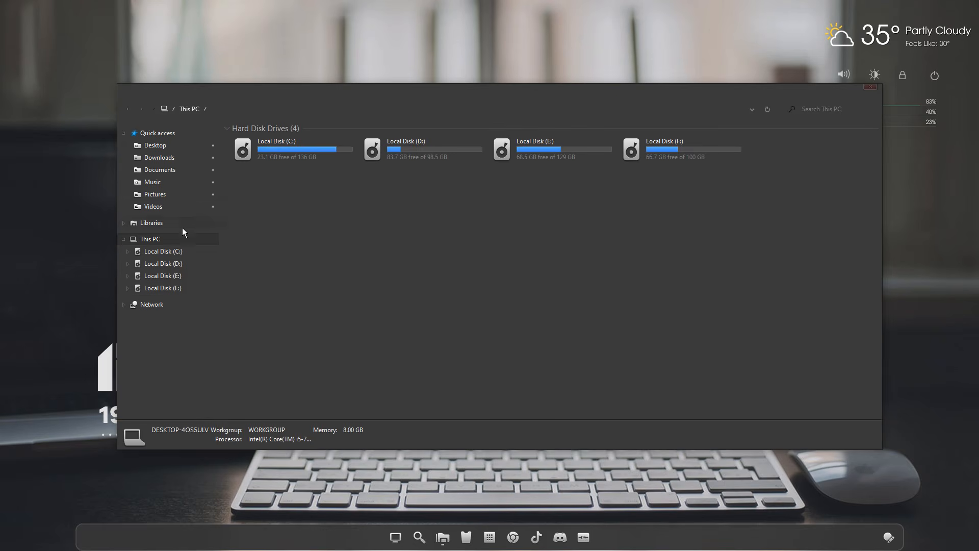
{"action": "left_click", "coordinate": [157, 133]}
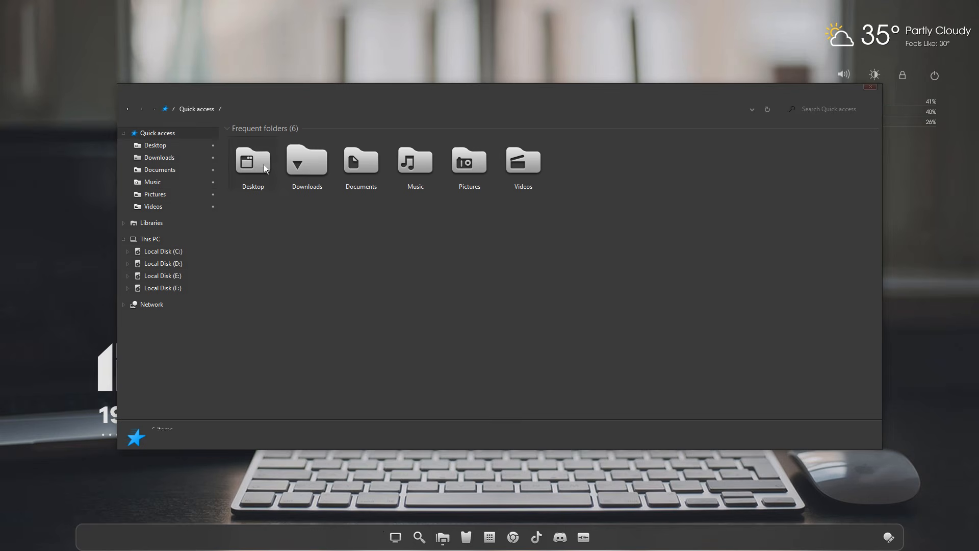
{"action": "left_click", "coordinate": [200, 225]}
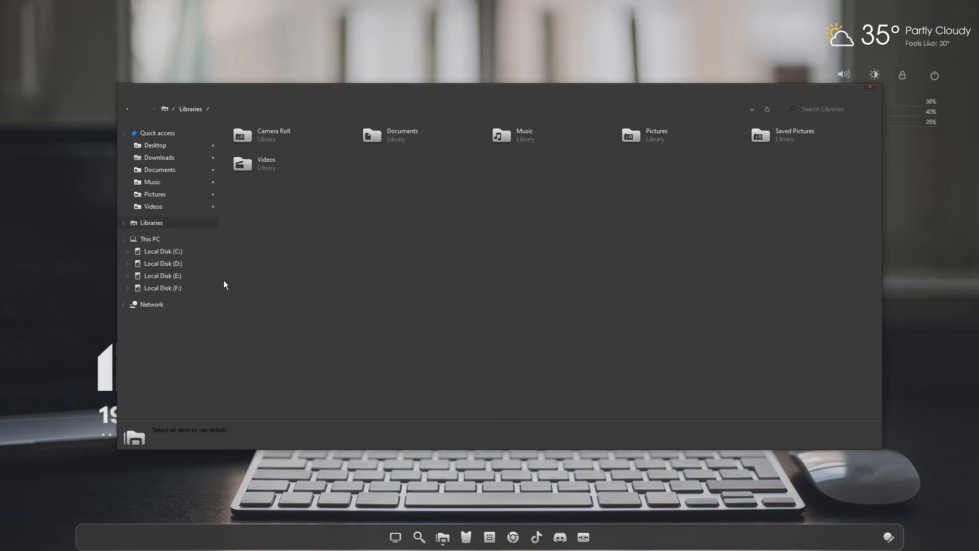
{"action": "left_click", "coordinate": [192, 239]}
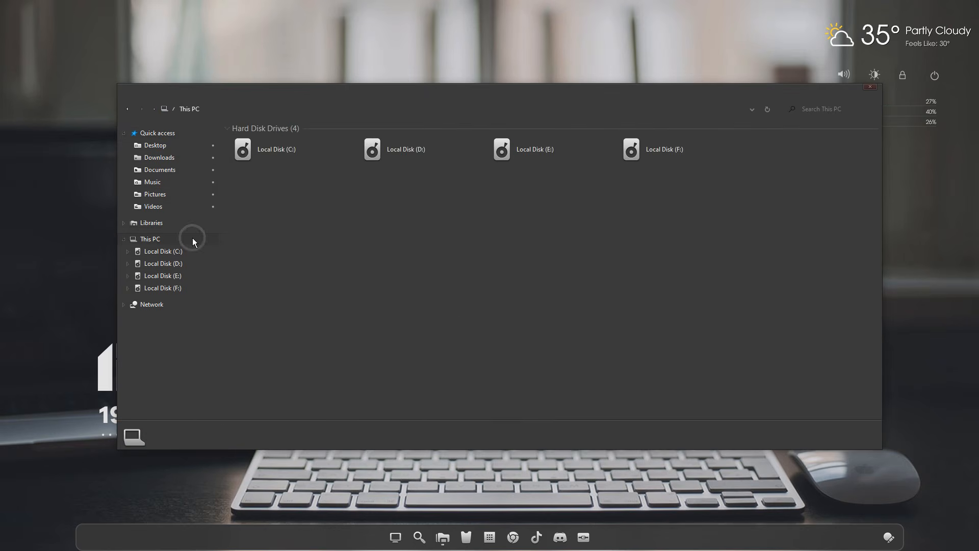
{"action": "double_click", "coordinate": [321, 156]}
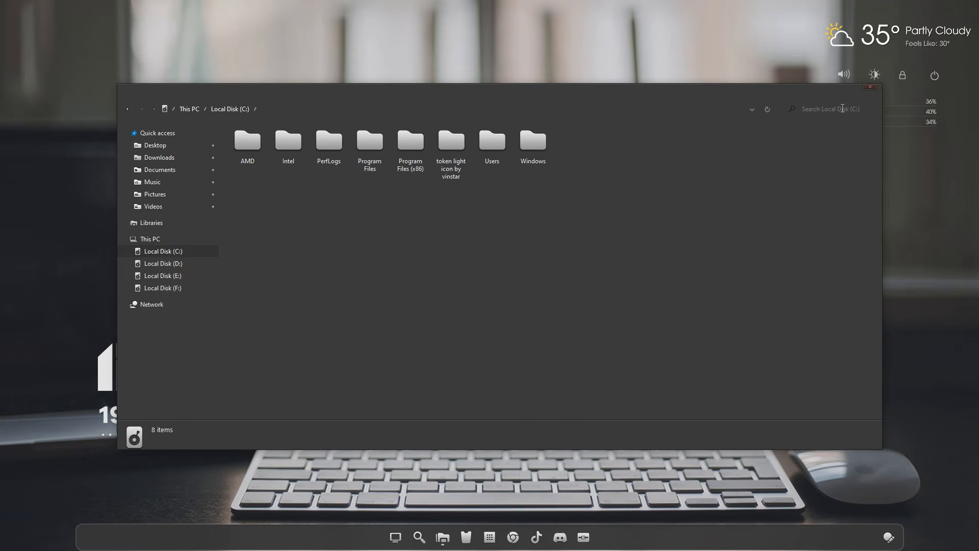
{"action": "mouse_move", "coordinate": [813, 89]}
{"action": "left_click", "coordinate": [822, 88]}
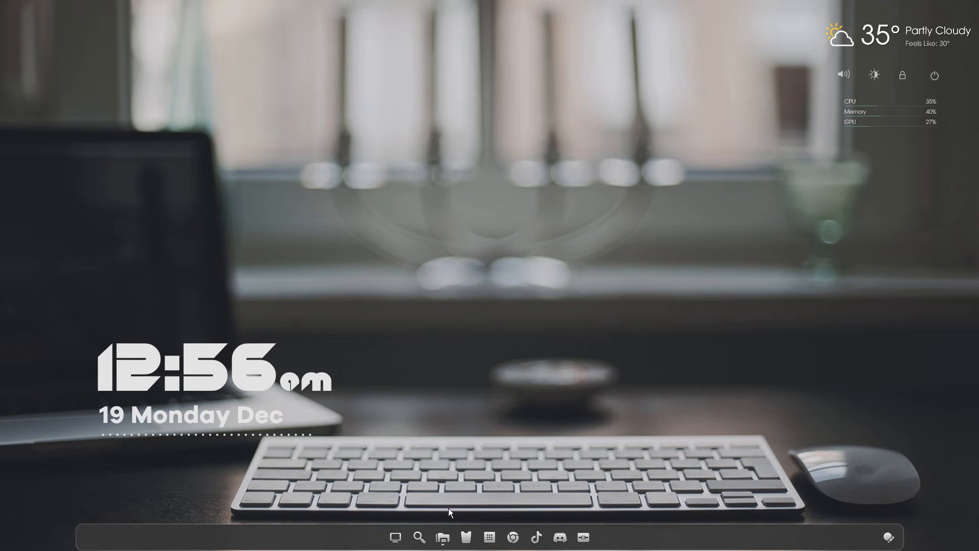
Step: Preview the minimized Local Disk (C:) window, open two additional File Explorer windows, and minimize them to view the desktop widgets
{"action": "mouse_move", "coordinate": [444, 537]}
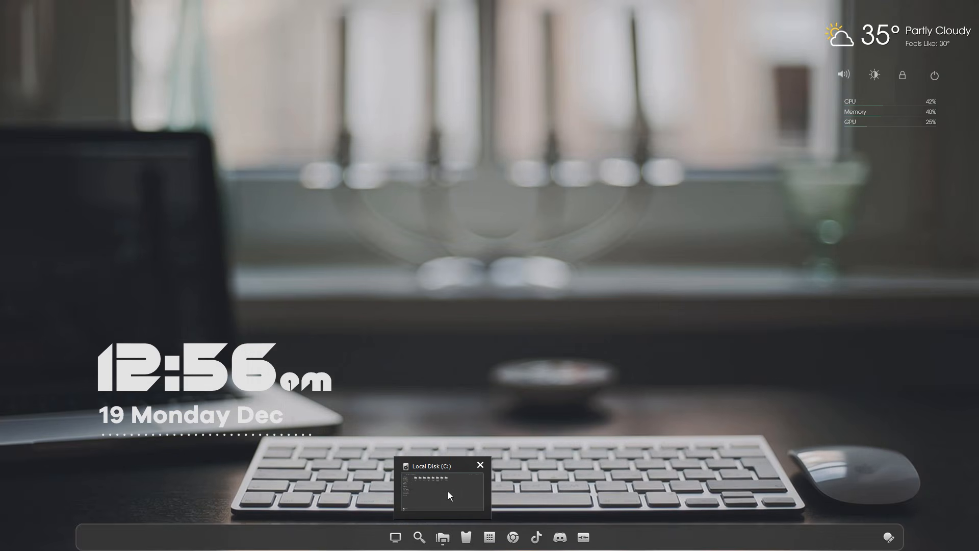
{"action": "key", "text": "super+e"}
{"action": "key", "text": "super+e"}
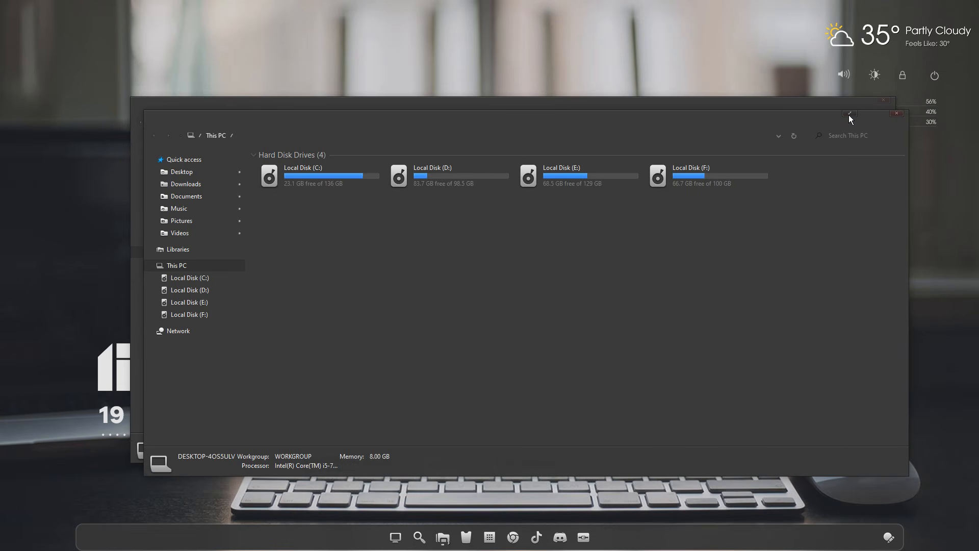
{"action": "left_click", "coordinate": [849, 113]}
{"action": "left_click", "coordinate": [838, 100]}
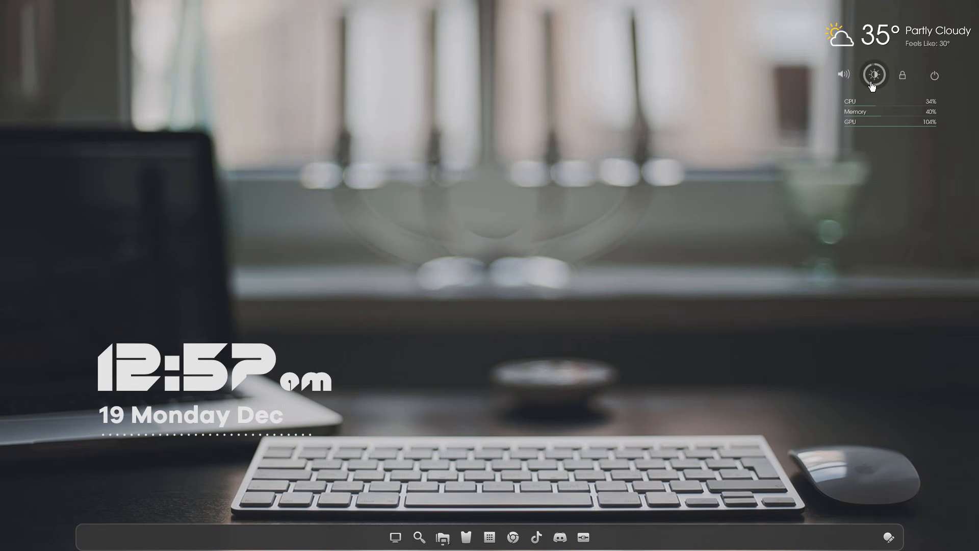
{"action": "mouse_move", "coordinate": [939, 39]}
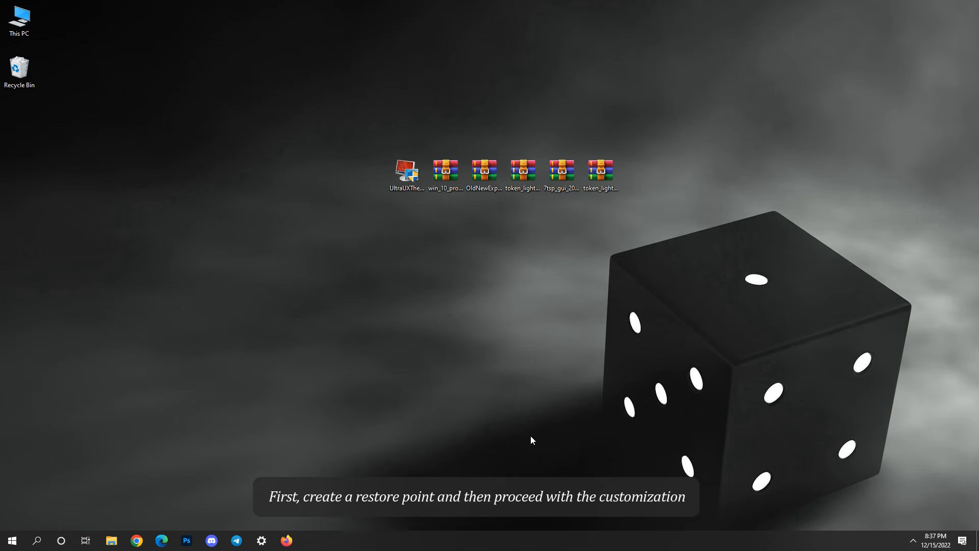
Step: Launch the UltraUXThemePatcher installer from the desktop, accept its license agreement and advance to the system information page
{"action": "left_click", "coordinate": [406, 192]}
{"action": "double_click", "coordinate": [406, 191]}
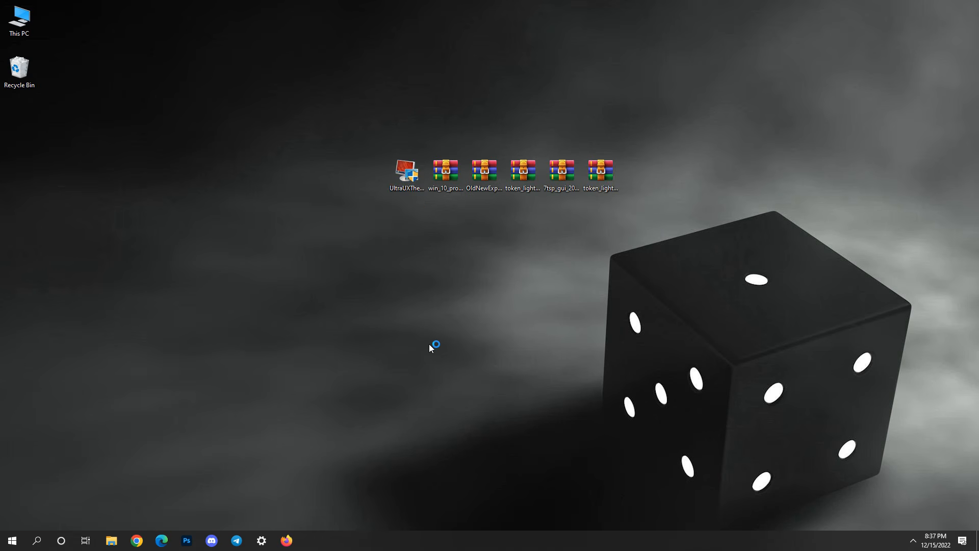
{"action": "left_click", "coordinate": [535, 353]}
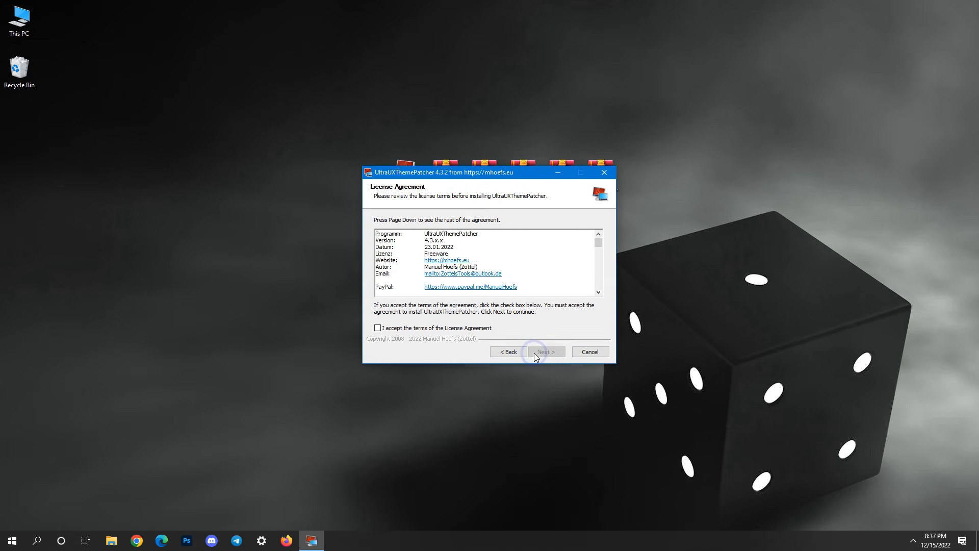
{"action": "left_click", "coordinate": [489, 329]}
{"action": "left_click", "coordinate": [546, 353]}
{"action": "left_click", "coordinate": [546, 353]}
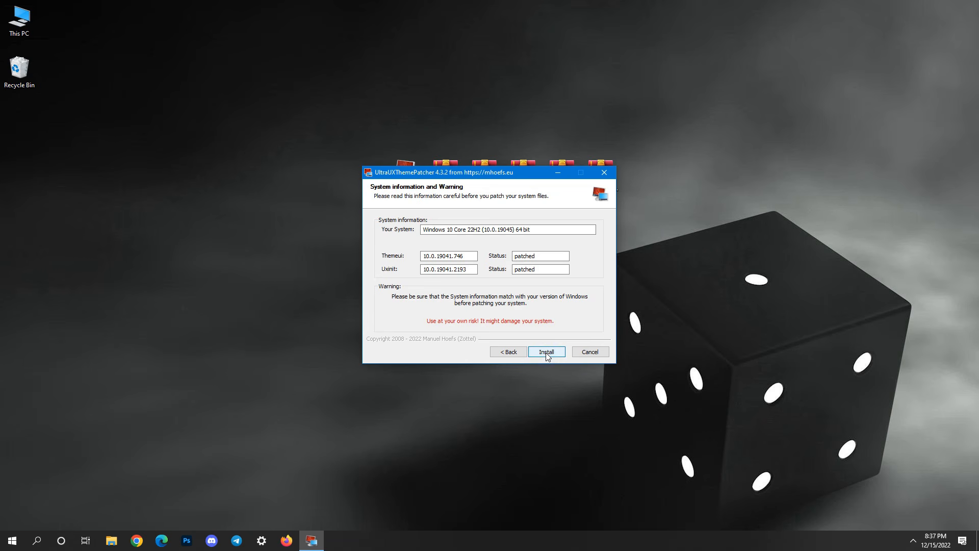
Step: Check the patch status of Themeui and Uxinit, install UltraUXThemePatcher and finish its setup wizard
{"action": "left_click_drag", "start_coordinate": [553, 255], "coordinate": [503, 271]}
{"action": "left_click", "coordinate": [549, 353]}
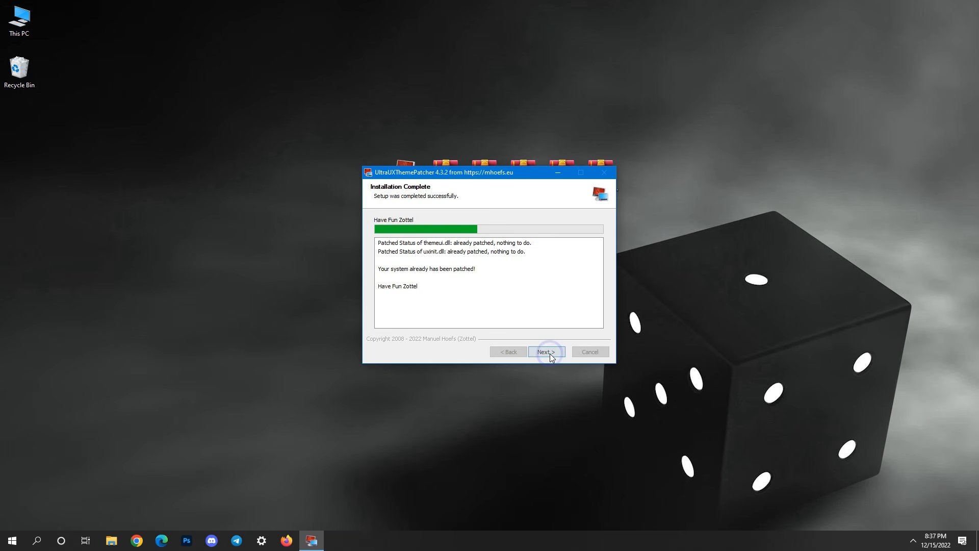
{"action": "left_click", "coordinate": [550, 354]}
{"action": "left_click", "coordinate": [550, 354]}
{"action": "left_click", "coordinate": [550, 354]}
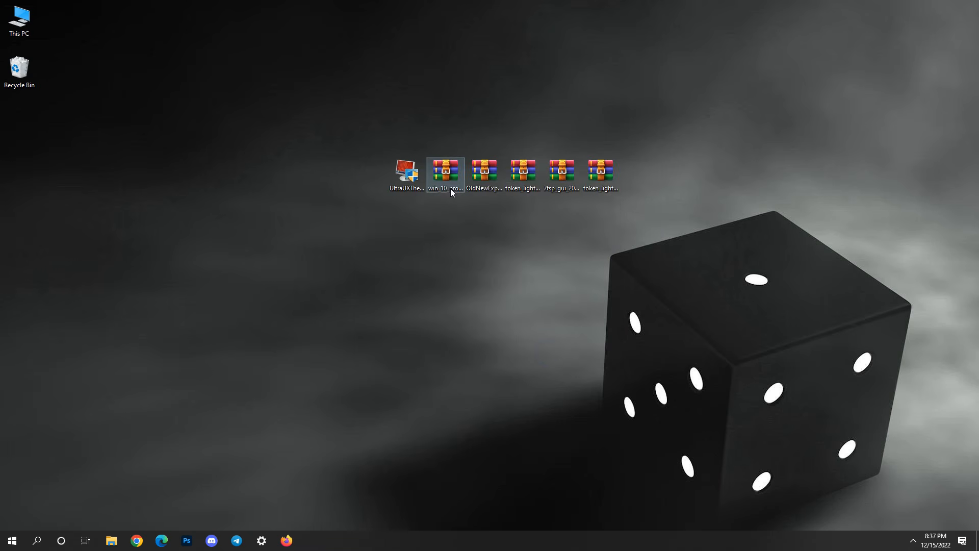
Step: Extract the win_10_pro_edition archive into a folder of the same name on the desktop
{"action": "right_click", "coordinate": [451, 187]}
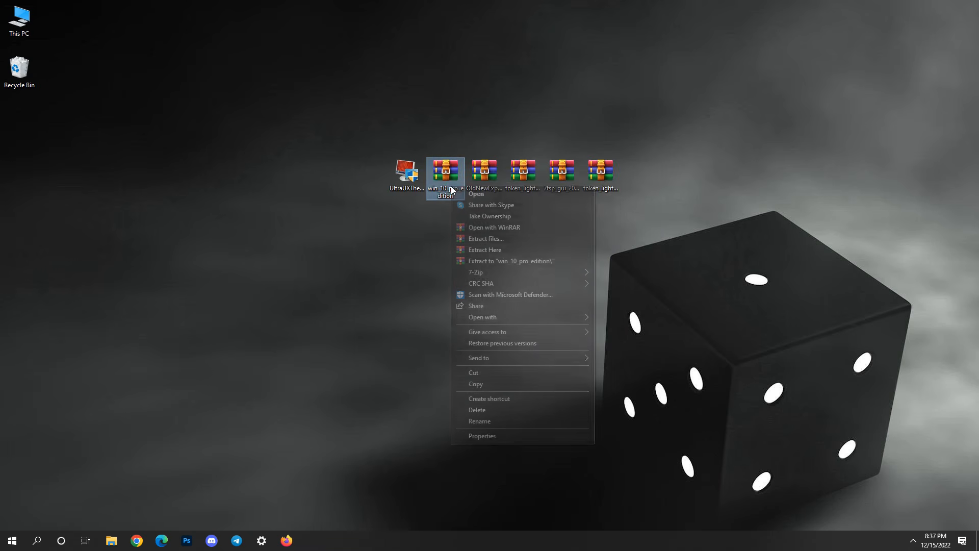
{"action": "left_click", "coordinate": [474, 241]}
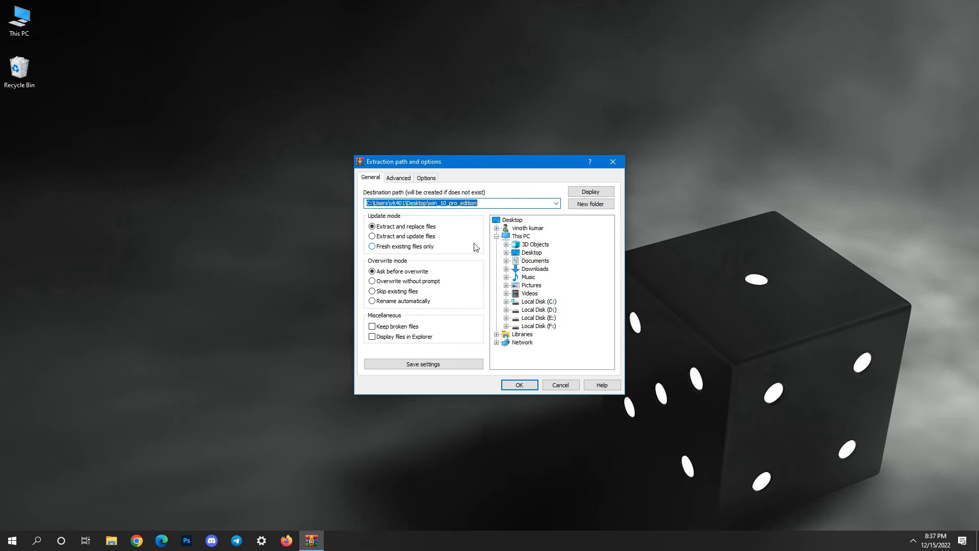
{"action": "left_click", "coordinate": [512, 386]}
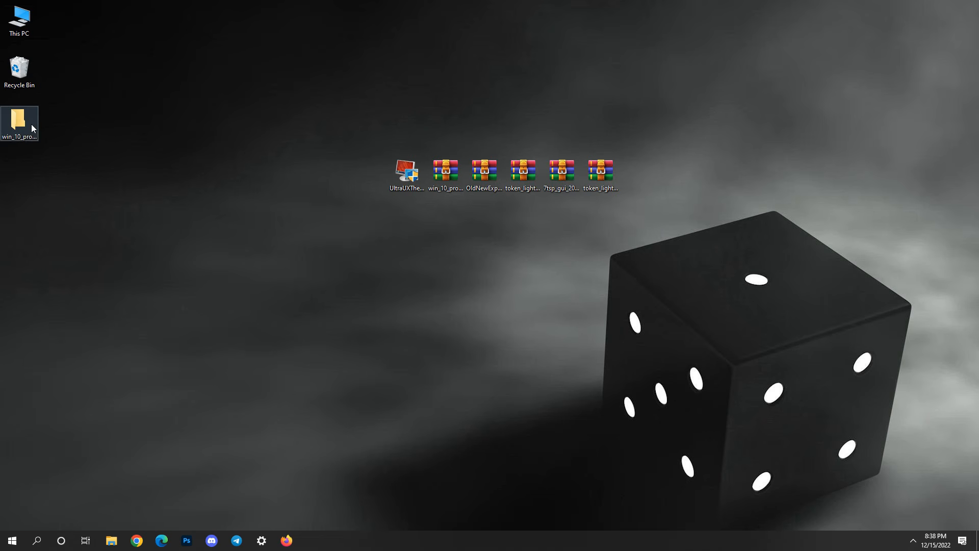
Step: Copy everything inside the extracted win_10_pro_edition > 10 Pro > Themes folder
{"action": "double_click", "coordinate": [19, 122]}
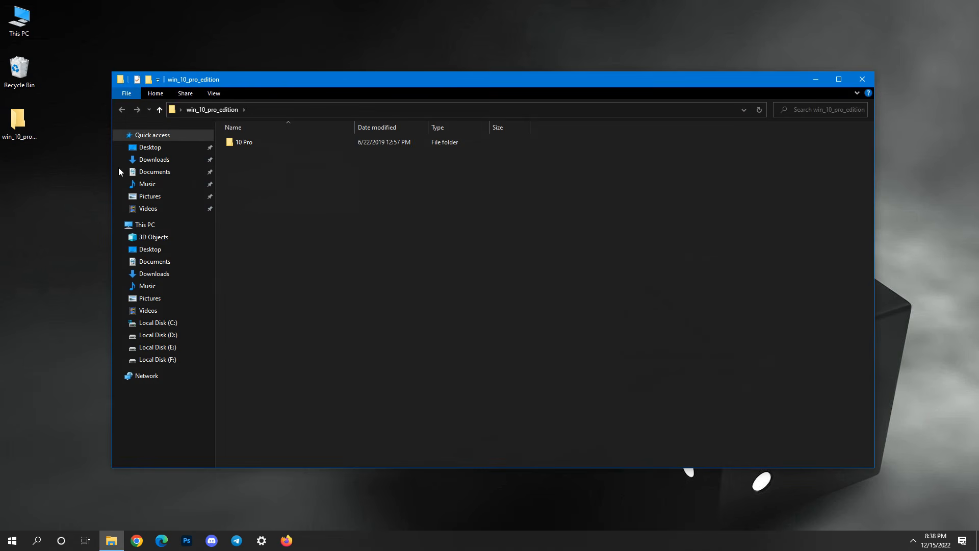
{"action": "double_click", "coordinate": [234, 146]}
{"action": "left_click", "coordinate": [244, 156]}
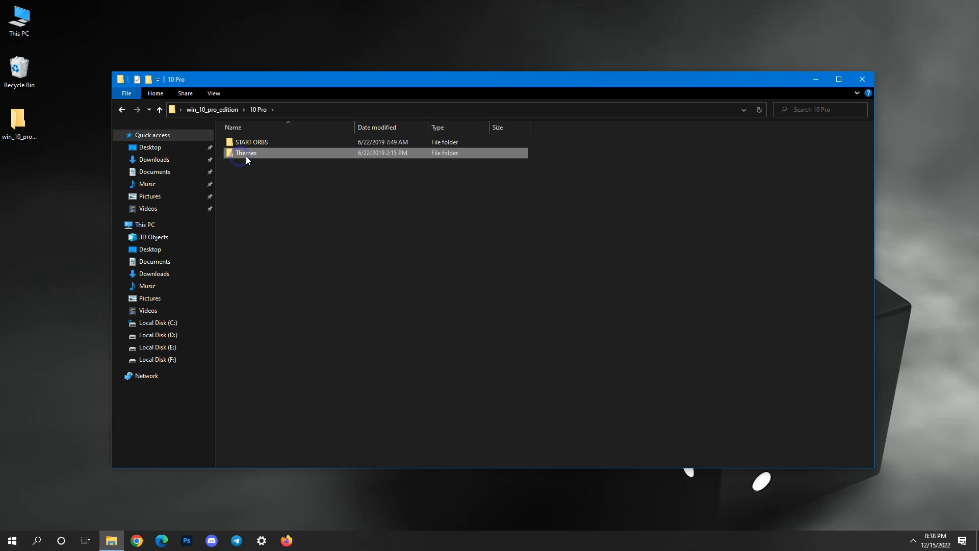
{"action": "double_click", "coordinate": [278, 154]}
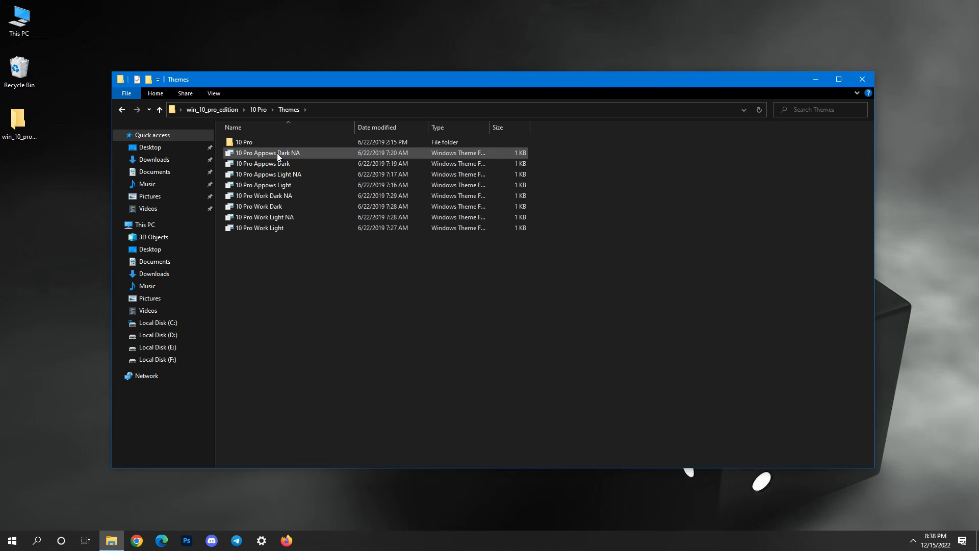
{"action": "key", "text": "ctrl+a"}
{"action": "right_click", "coordinate": [277, 153]}
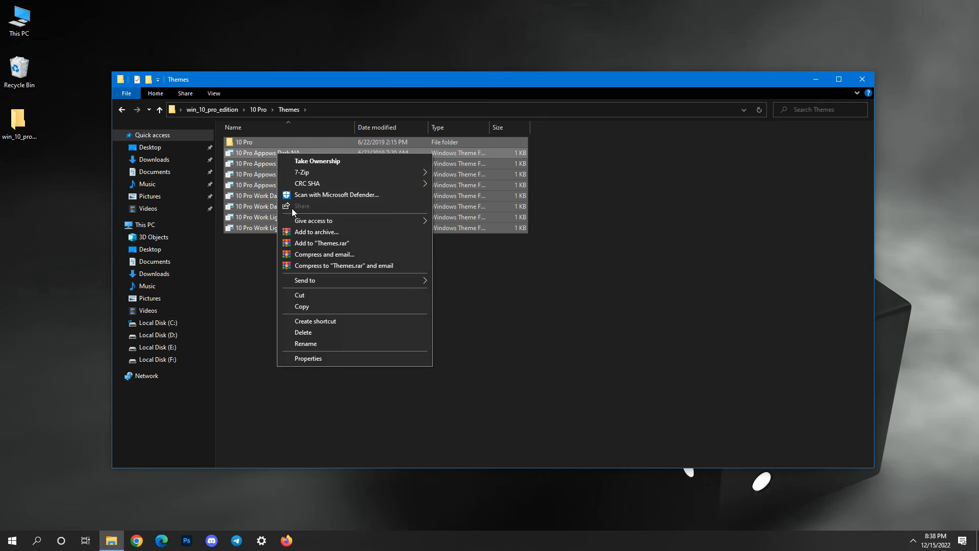
{"action": "left_click", "coordinate": [306, 307]}
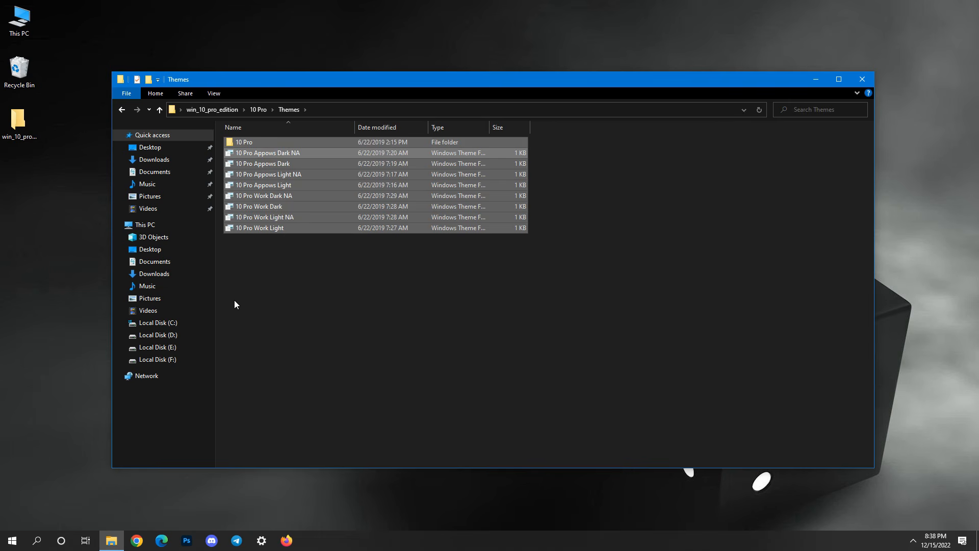
Step: Open the Themes folder inside Windows > Resources on Local Disk (C:)
{"action": "left_click", "coordinate": [176, 227]}
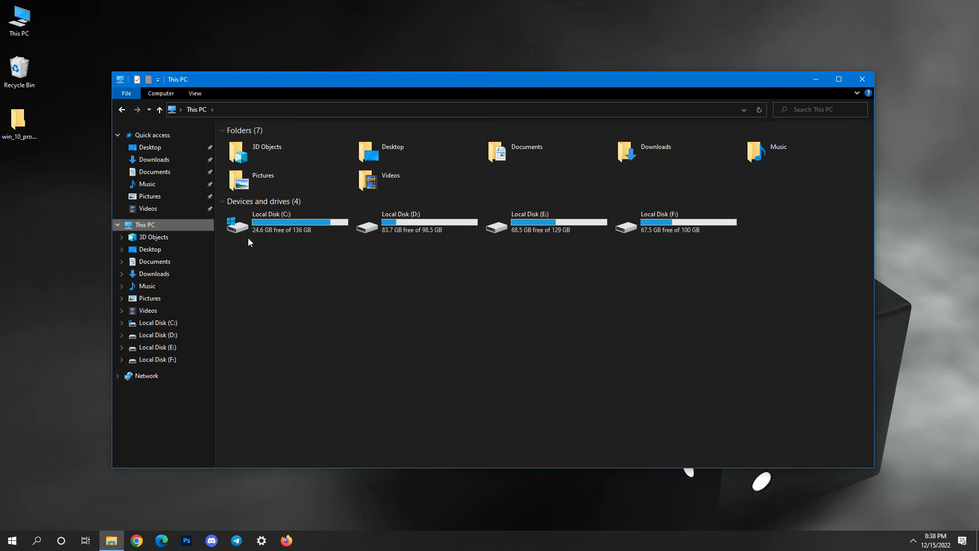
{"action": "double_click", "coordinate": [266, 230]}
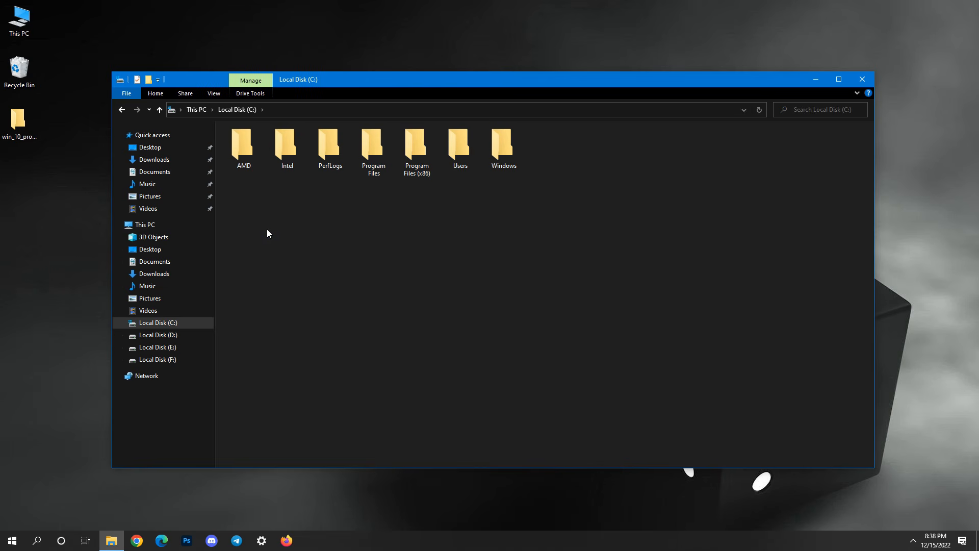
{"action": "double_click", "coordinate": [503, 170]}
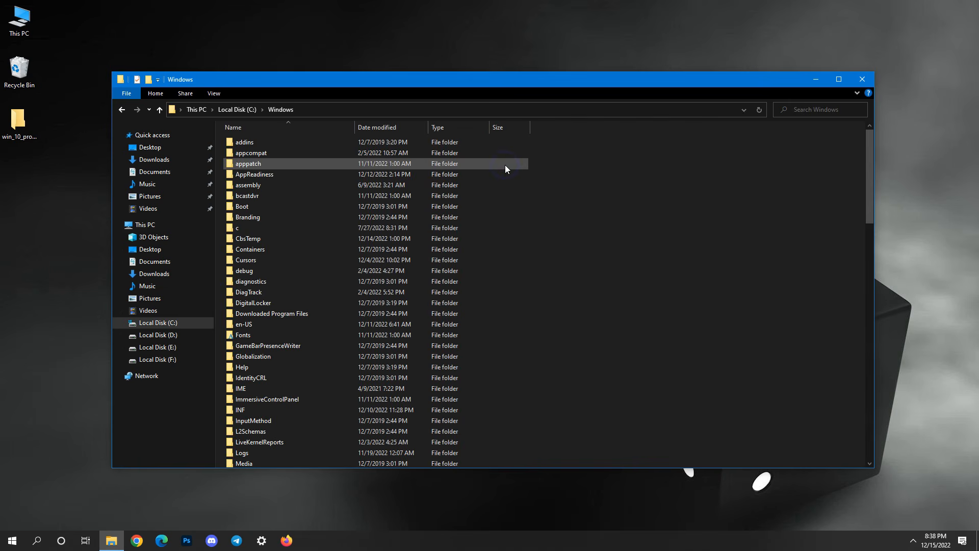
{"action": "scroll", "coordinate": [525, 314], "scroll_direction": "down", "scroll_amount": 9}
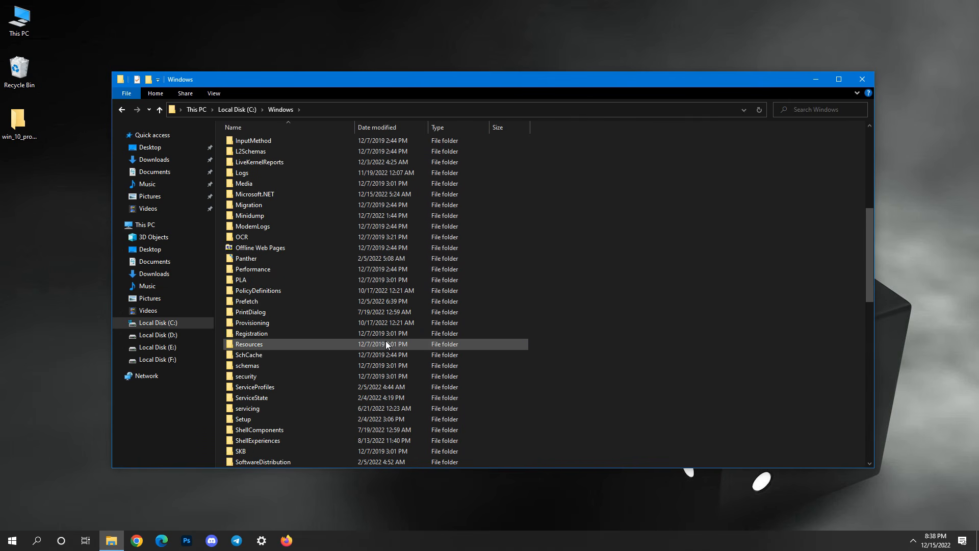
{"action": "left_click", "coordinate": [386, 342]}
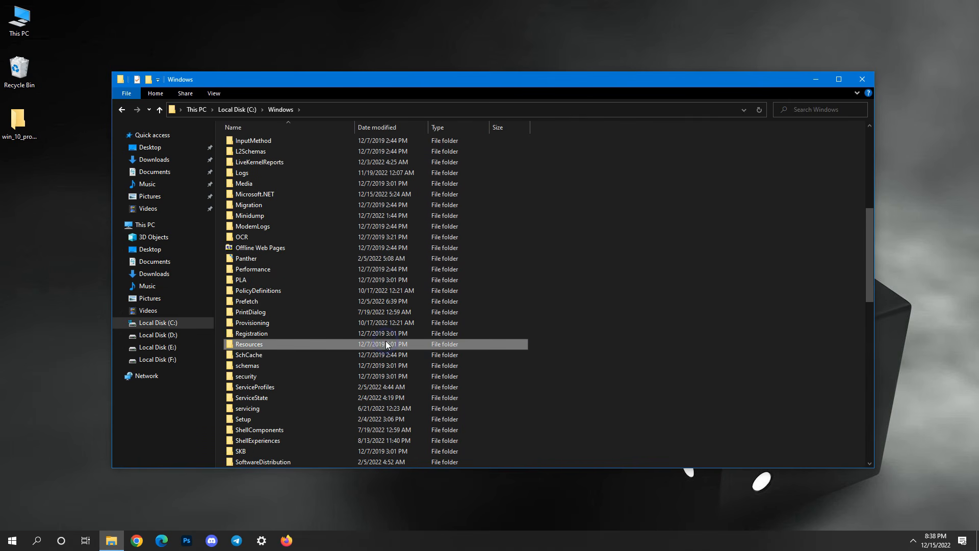
{"action": "double_click", "coordinate": [291, 344]}
{"action": "double_click", "coordinate": [280, 154]}
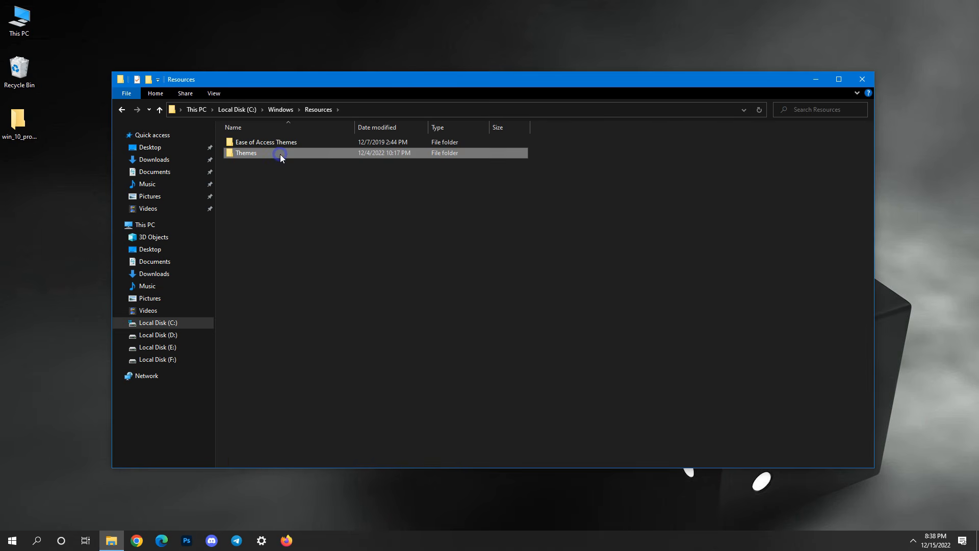
Step: Paste the 10 Pro theme files into the system Themes folder with administrator permission for all items and close the window
{"action": "right_click", "coordinate": [368, 214]}
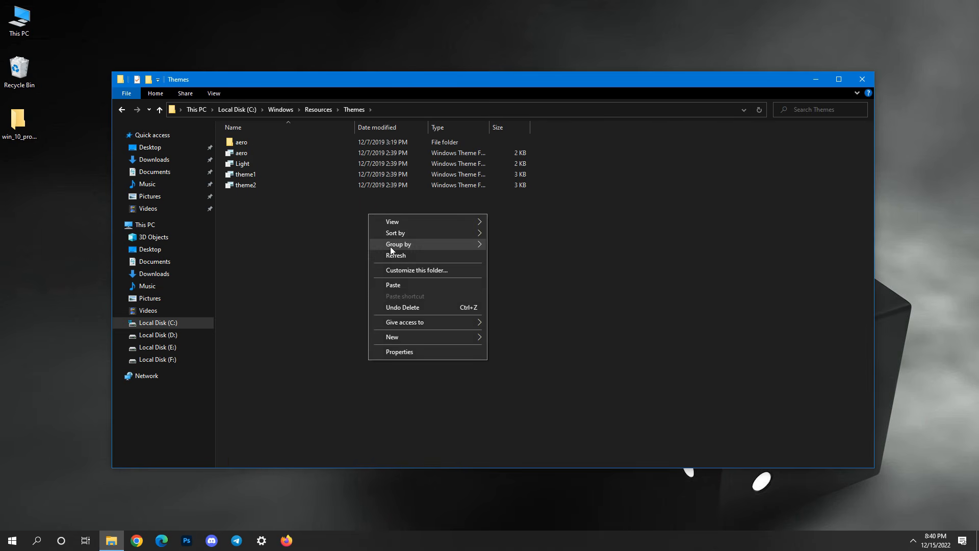
{"action": "left_click", "coordinate": [397, 285]}
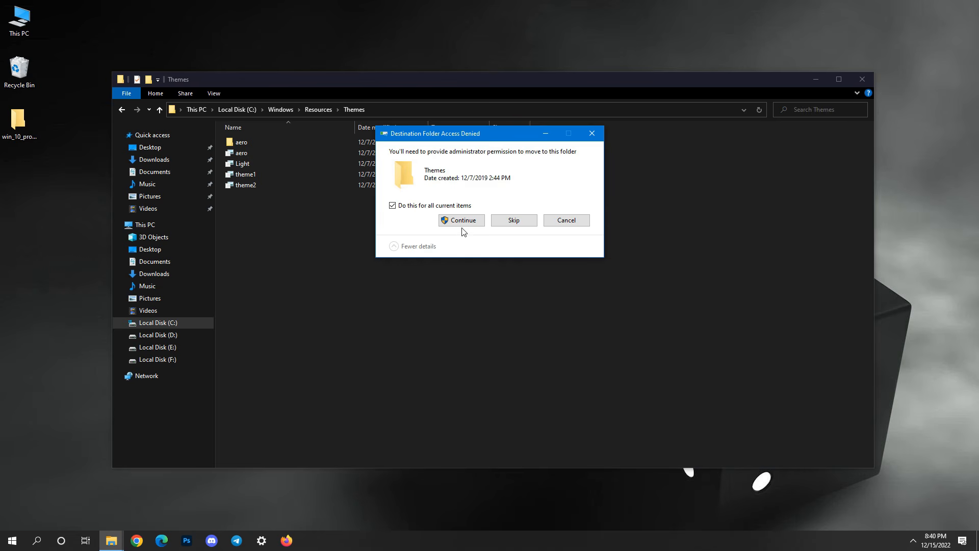
{"action": "left_click", "coordinate": [463, 221]}
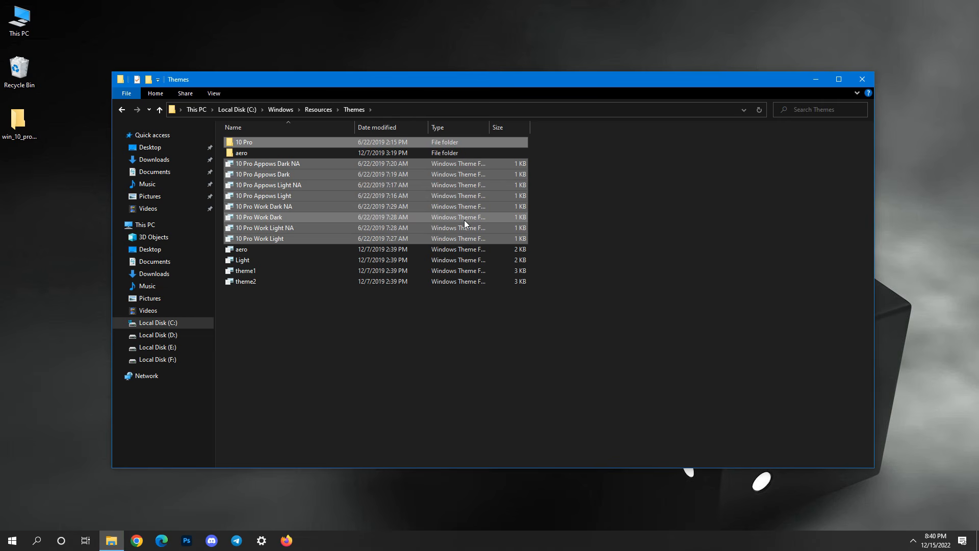
{"action": "left_click", "coordinate": [858, 81]}
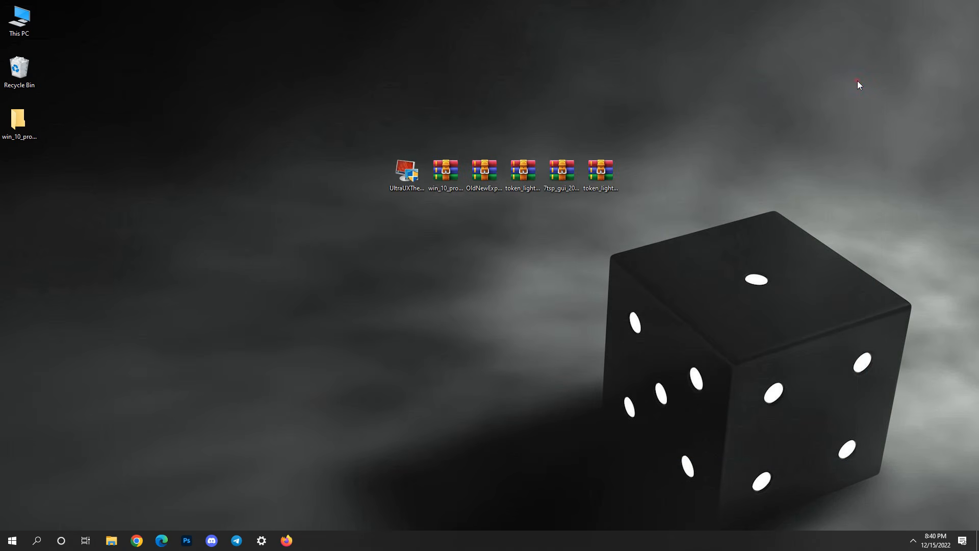
Step: Open the desktop's personalization settings and go to the list of installed 10 Pro themes
{"action": "right_click", "coordinate": [858, 80]}
{"action": "left_click", "coordinate": [868, 201]}
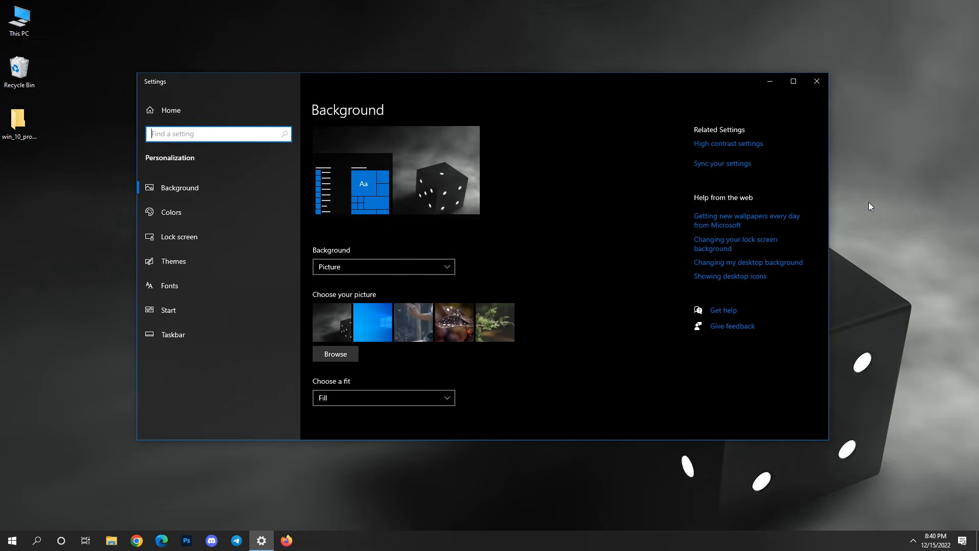
{"action": "left_click", "coordinate": [270, 261]}
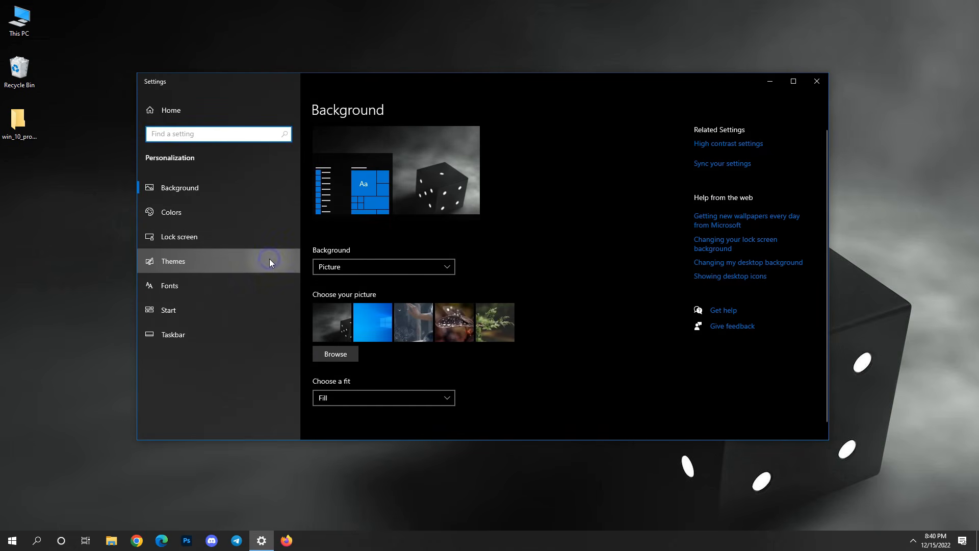
{"action": "scroll", "coordinate": [467, 249], "scroll_direction": "down", "scroll_amount": 7}
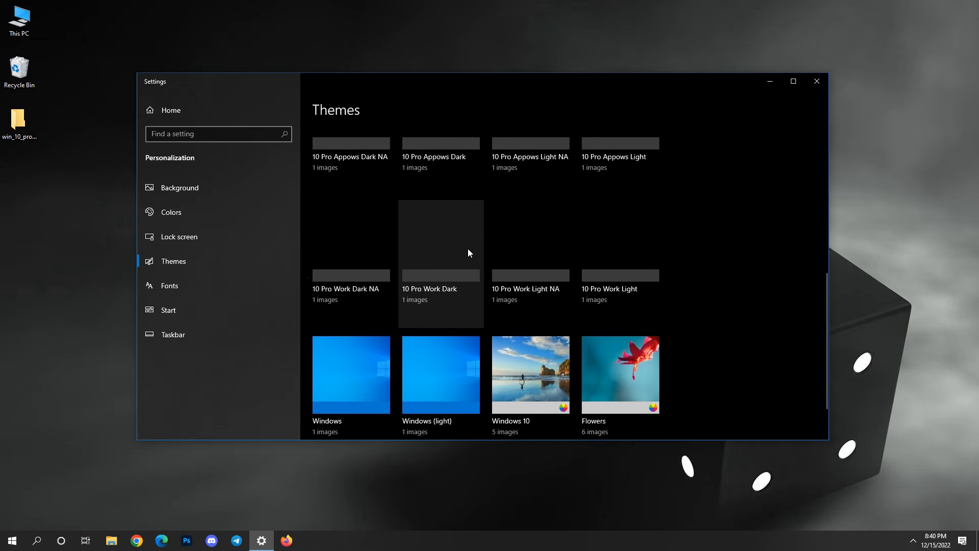
Step: Apply the 10 Pro Work Dark theme and check its look in a This PC window
{"action": "left_click", "coordinate": [441, 270]}
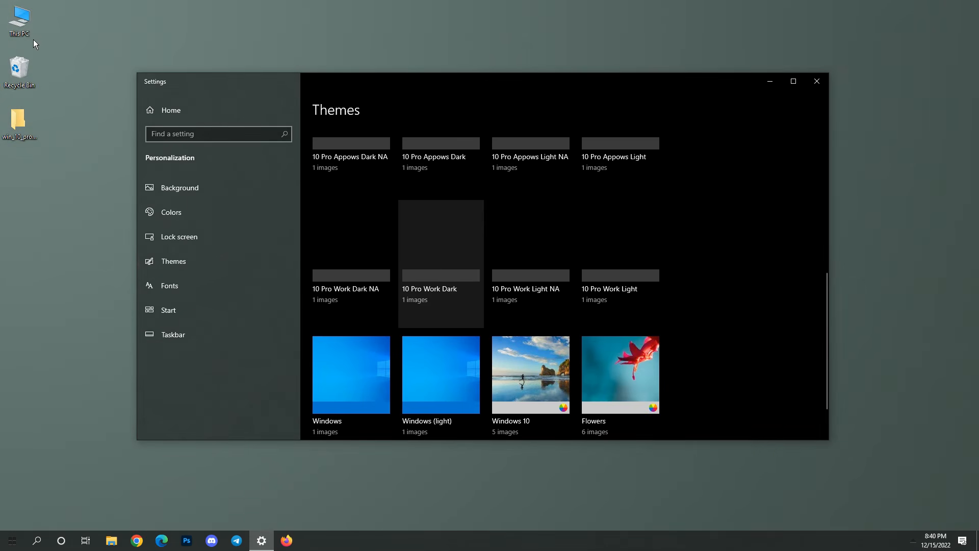
{"action": "double_click", "coordinate": [30, 25]}
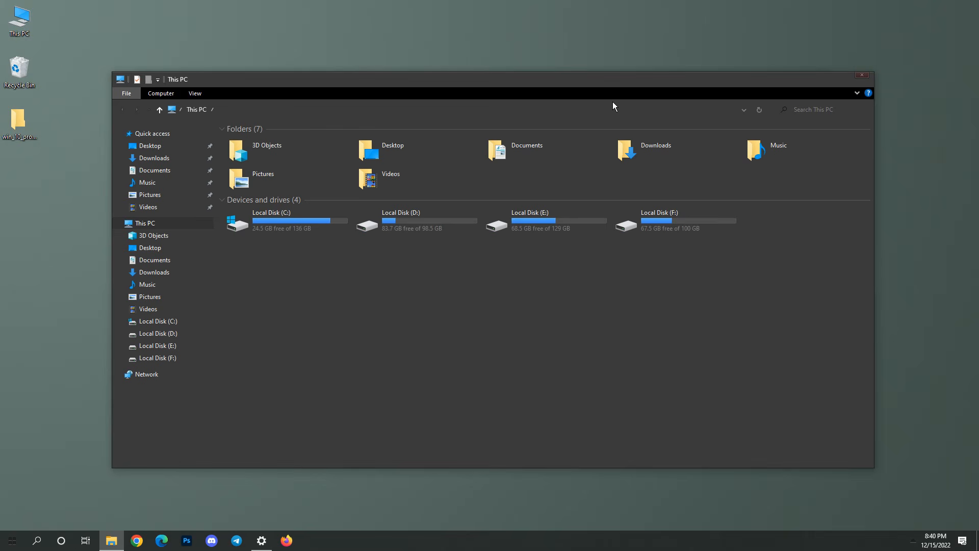
{"action": "left_click", "coordinate": [818, 75]}
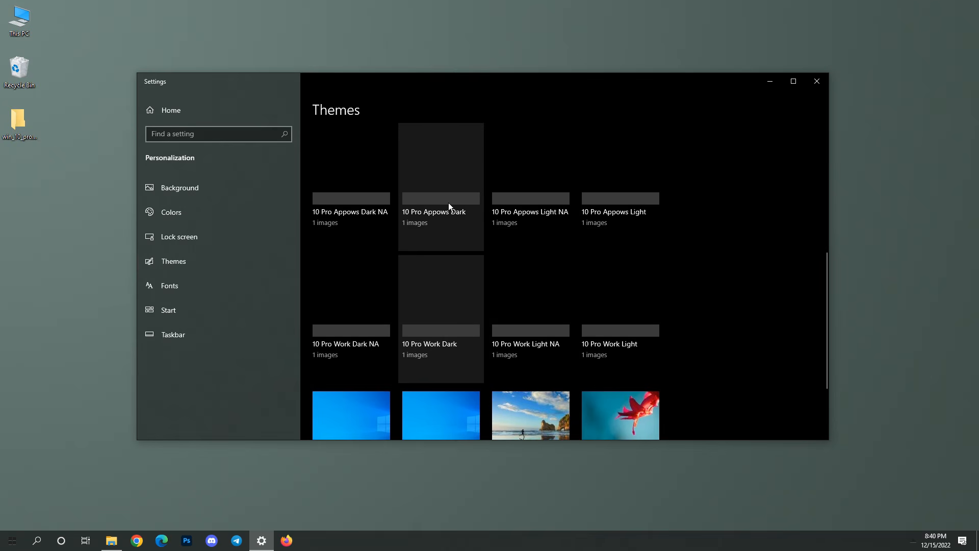
Step: Apply the 10 Pro Appows Dark theme, check its look in a This PC window and close the settings
{"action": "left_click", "coordinate": [445, 198]}
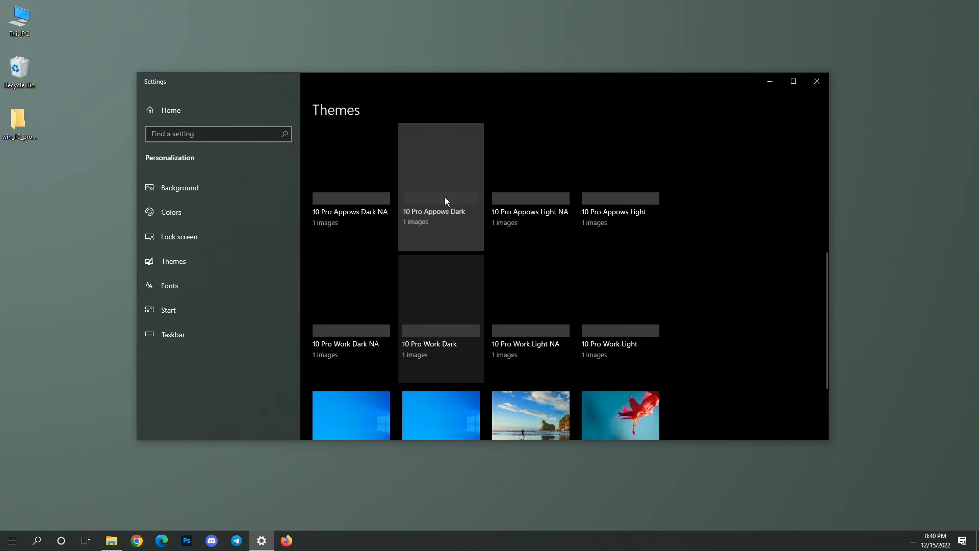
{"action": "left_click", "coordinate": [26, 27]}
{"action": "double_click", "coordinate": [26, 25]}
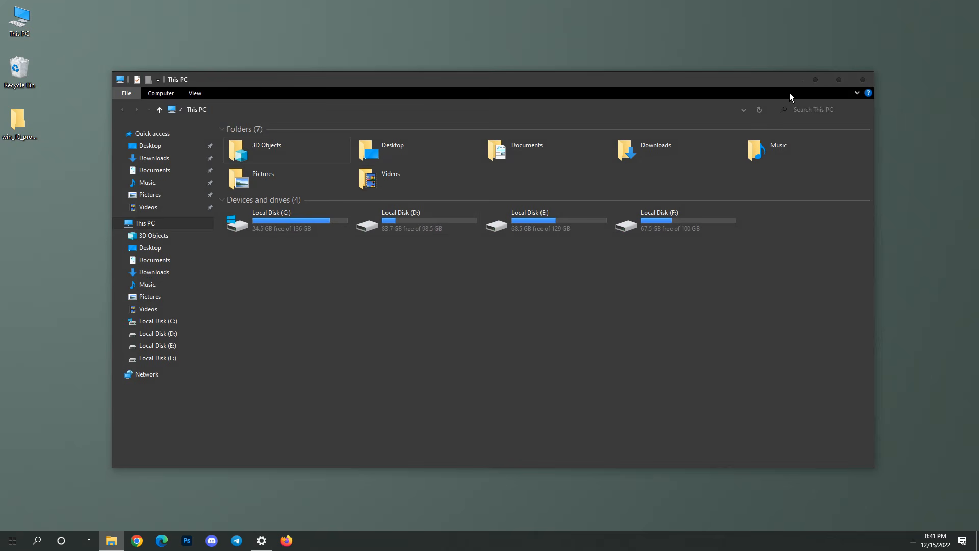
{"action": "left_click", "coordinate": [817, 82]}
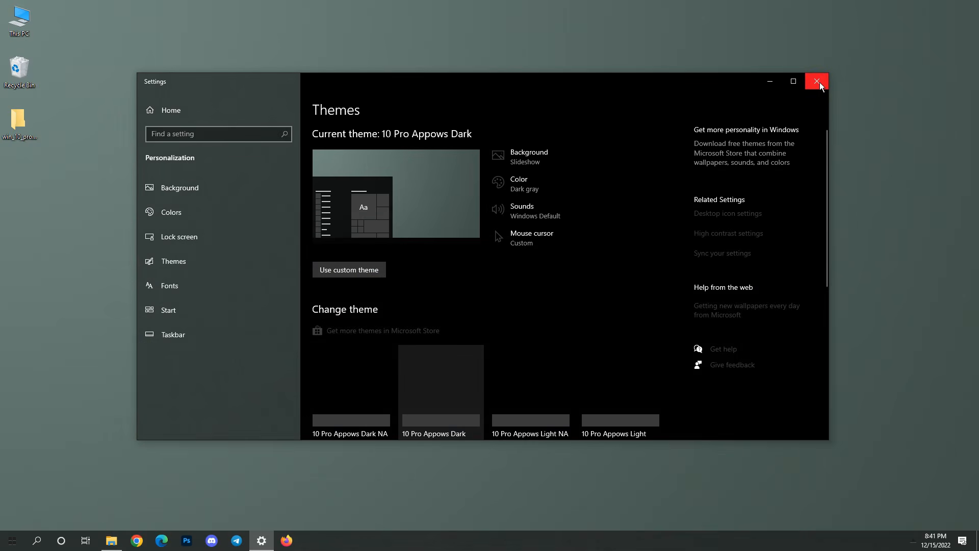
{"action": "left_click", "coordinate": [819, 83]}
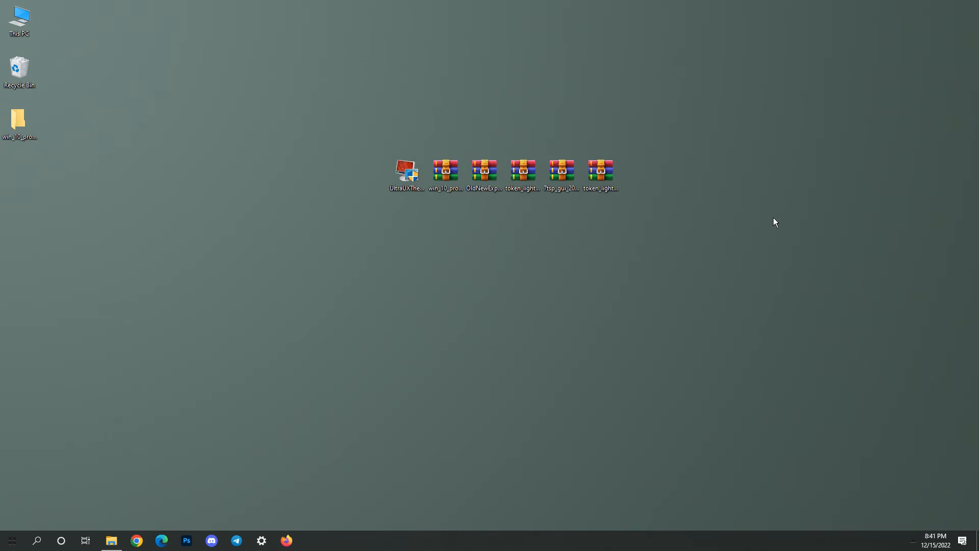
Step: Extract the OldNewExplorer archive into a folder of the same name on the desktop
{"action": "right_click", "coordinate": [484, 178]}
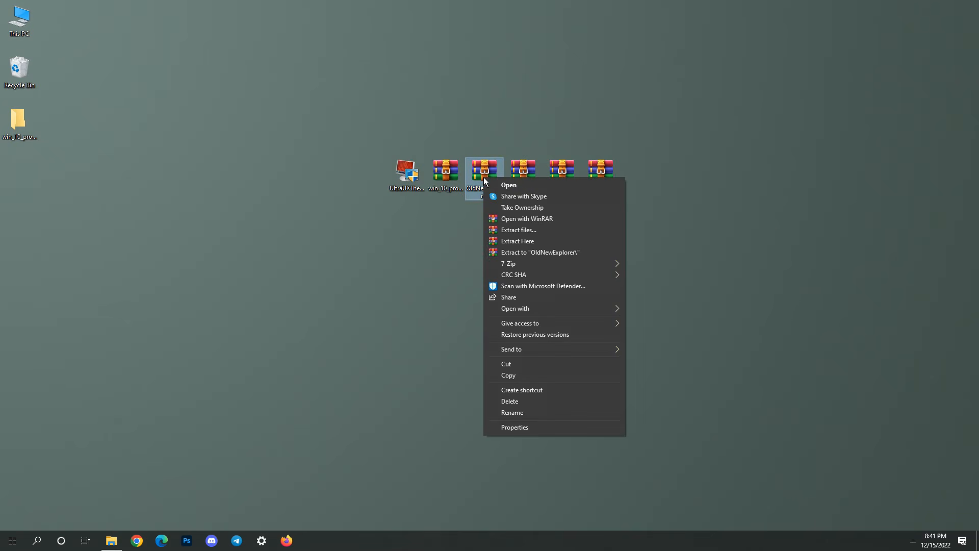
{"action": "left_click", "coordinate": [508, 229]}
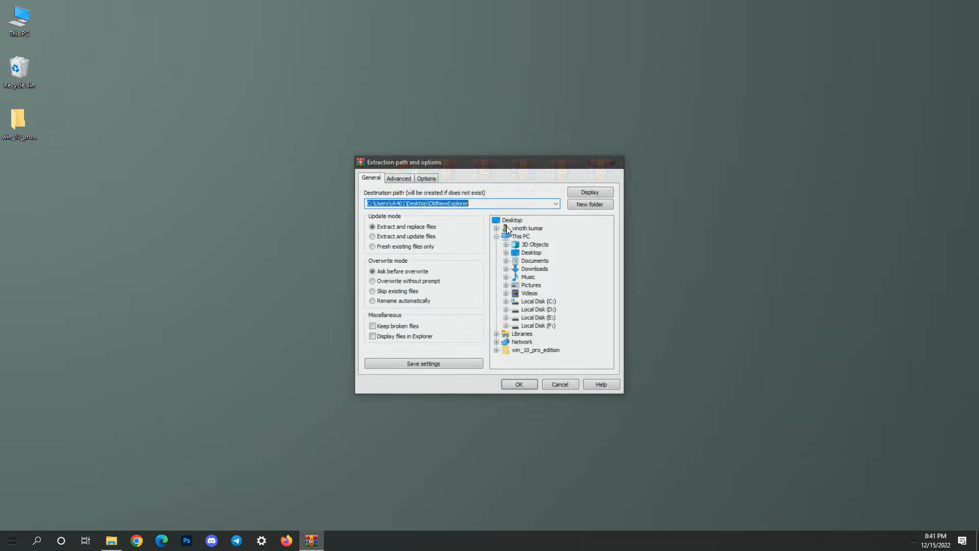
{"action": "left_click", "coordinate": [515, 382]}
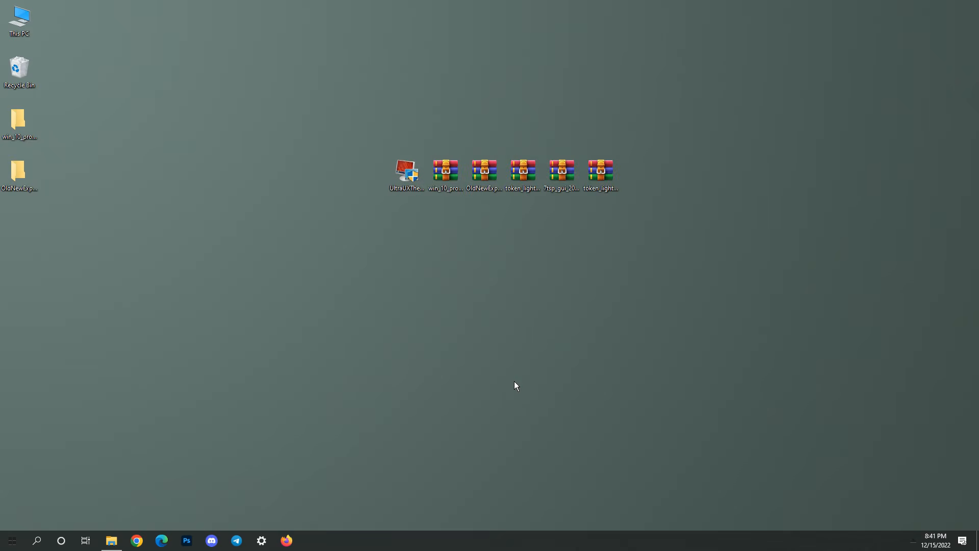
Step: Launch OldNewExplorerCfg from the extracted OldNewExplorer folder and expand the ribbon in that folder's window
{"action": "double_click", "coordinate": [14, 169]}
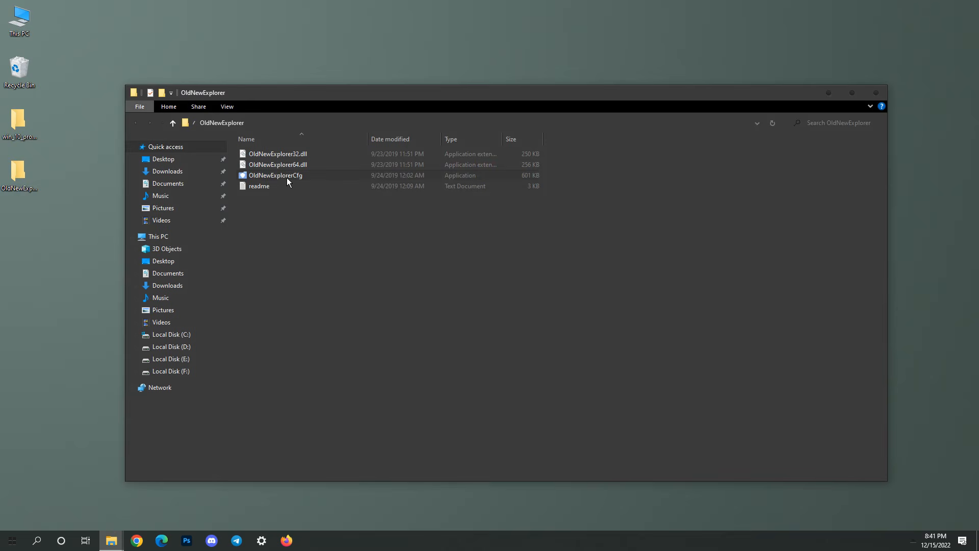
{"action": "left_click", "coordinate": [287, 176]}
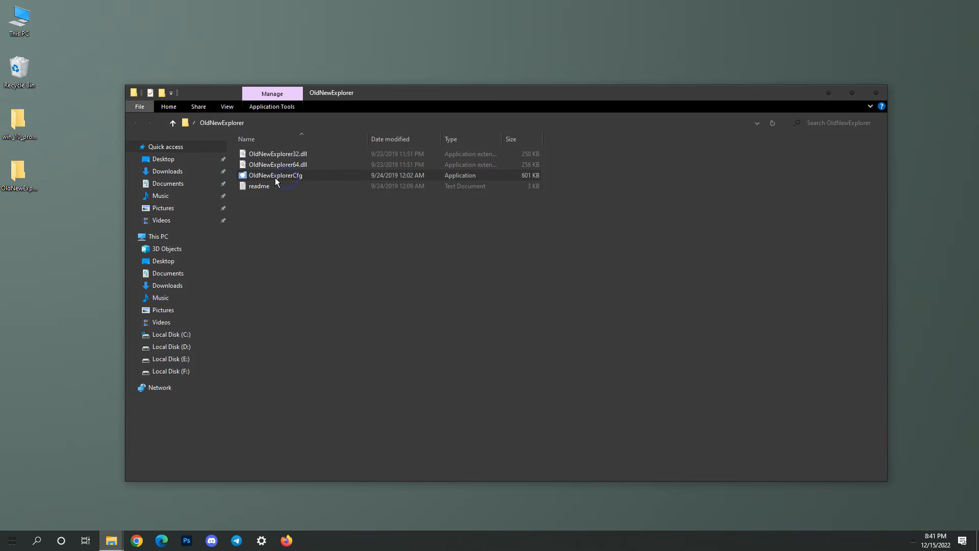
{"action": "left_click", "coordinate": [870, 108]}
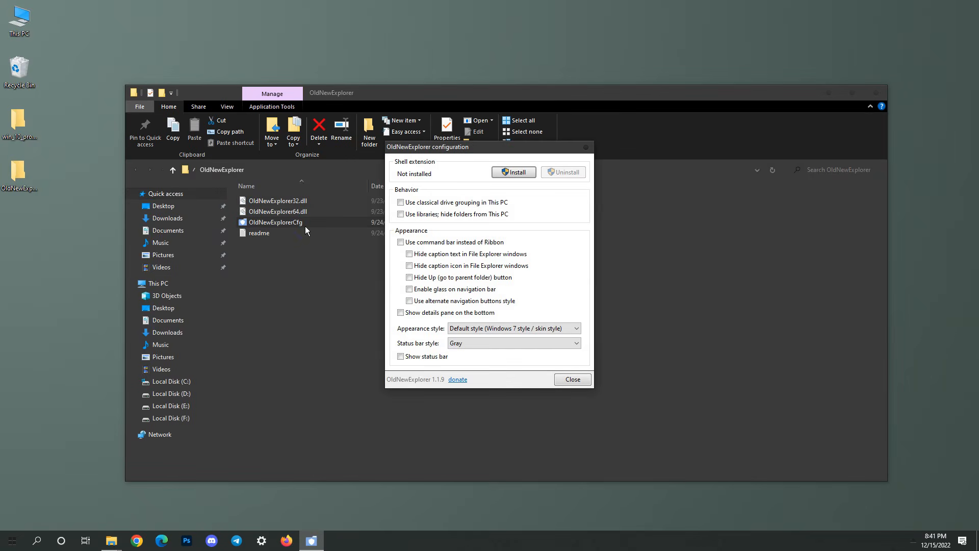
Step: Enable classical drive grouping, libraries, the command bar, hidden caption text and icon, hidden Up button and alternate navigation buttons in the OldNewExplorer configuration
{"action": "left_click", "coordinate": [401, 203]}
{"action": "left_click", "coordinate": [401, 215]}
{"action": "left_click", "coordinate": [401, 242]}
{"action": "left_click", "coordinate": [409, 254]}
{"action": "left_click", "coordinate": [409, 266]}
{"action": "left_click", "coordinate": [409, 277]}
{"action": "left_click", "coordinate": [409, 301]}
{"action": "left_click", "coordinate": [568, 380]}
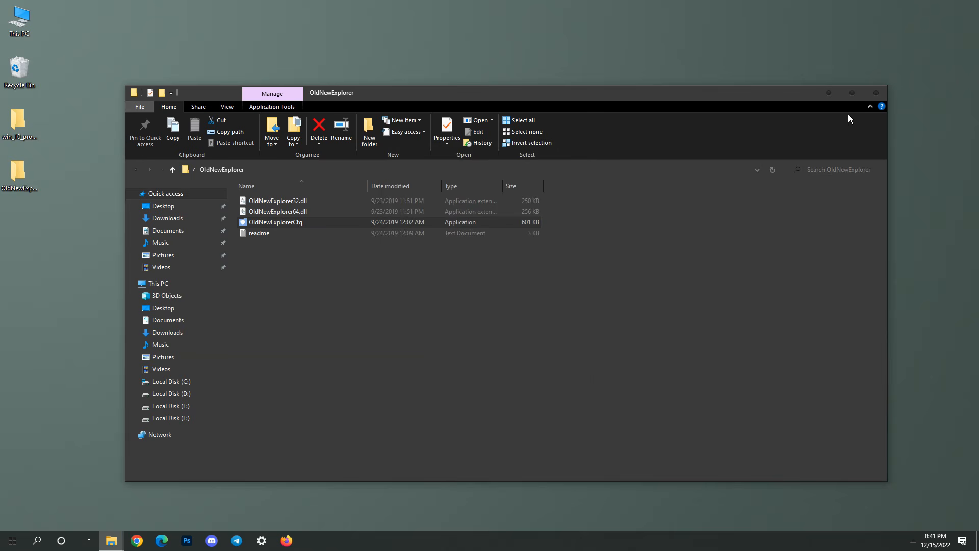
Step: Close the OldNewExplorer folder and examine the changed File Explorer layout in a This PC window
{"action": "left_click", "coordinate": [877, 95]}
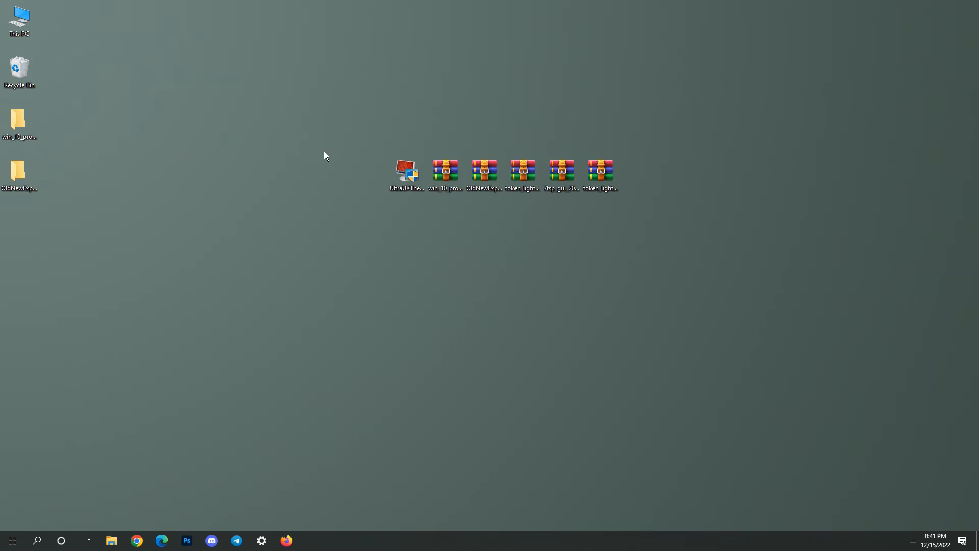
{"action": "double_click", "coordinate": [33, 17]}
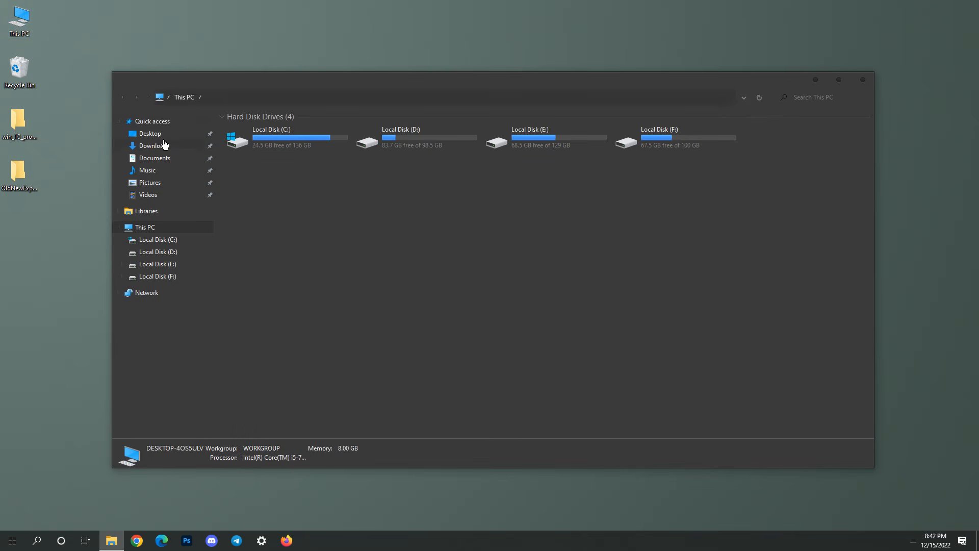
{"action": "left_click", "coordinate": [864, 81]}
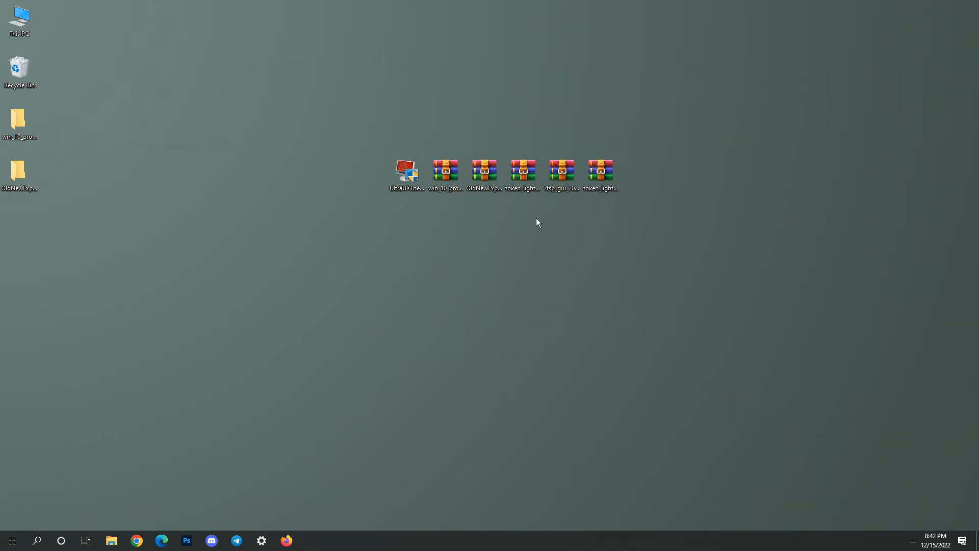
Step: Extract the token_light_cursors_by_outofashion_d3jm06s archive into a folder of the same name on the desktop
{"action": "left_click", "coordinate": [525, 169]}
{"action": "right_click", "coordinate": [525, 170]}
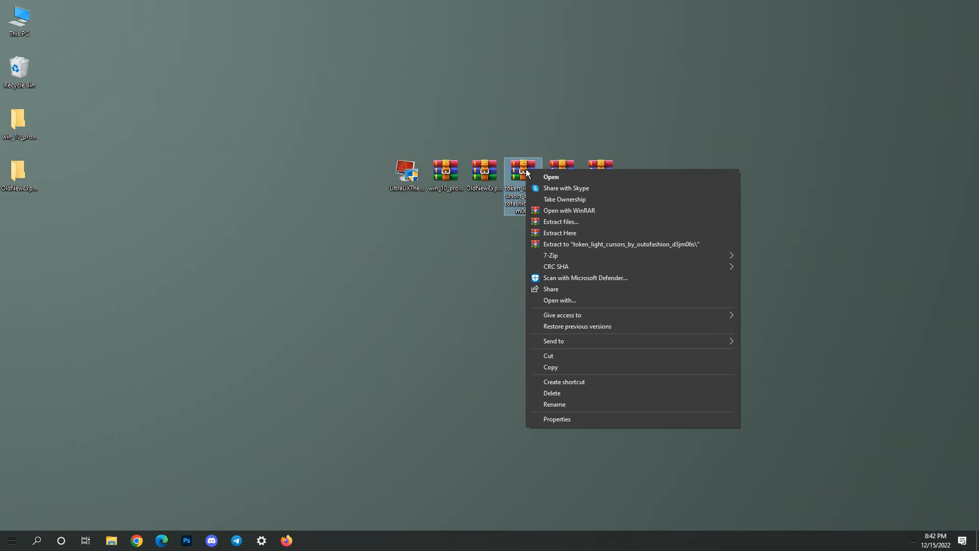
{"action": "left_click", "coordinate": [550, 220]}
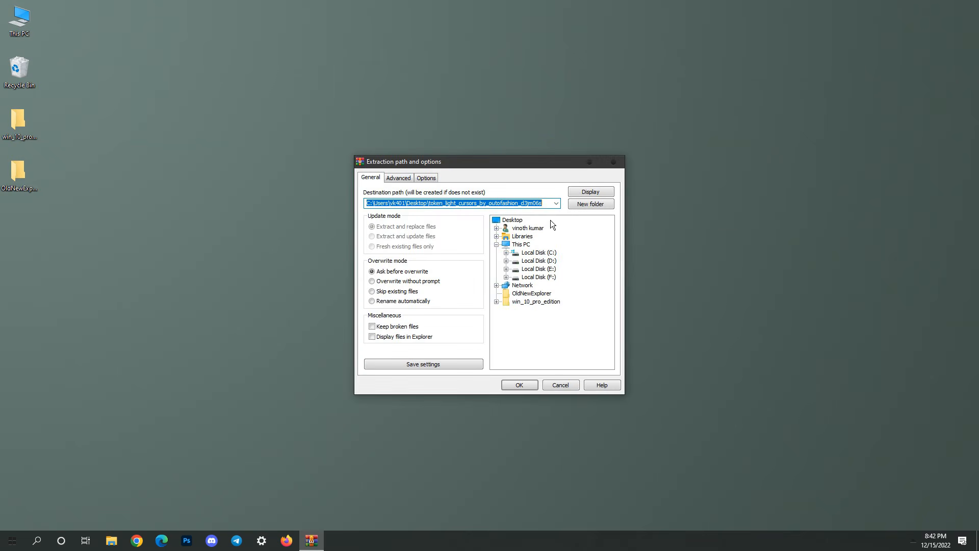
{"action": "left_click", "coordinate": [516, 385]}
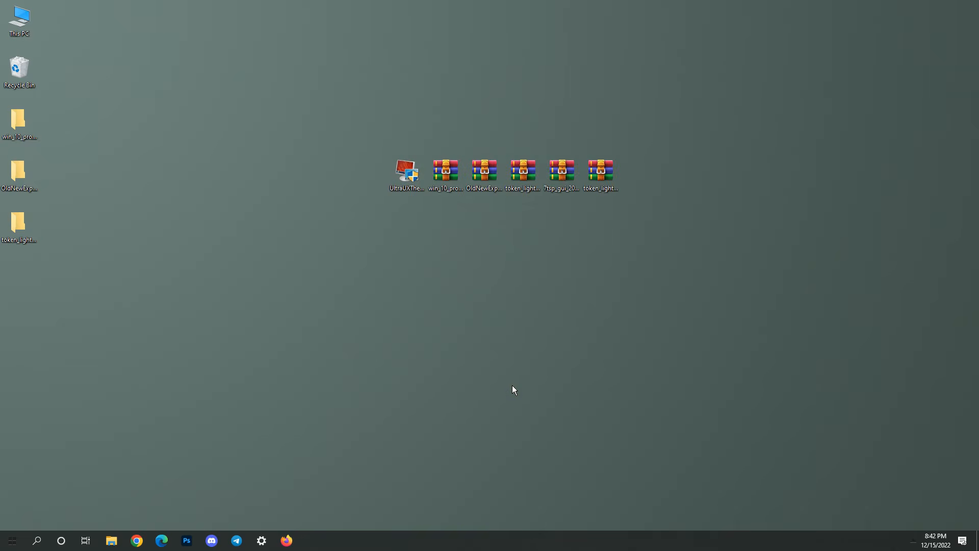
Step: Install the cursor set from the Install setup file in the extracted token_light_cursors folder and close that folder
{"action": "double_click", "coordinate": [36, 234]}
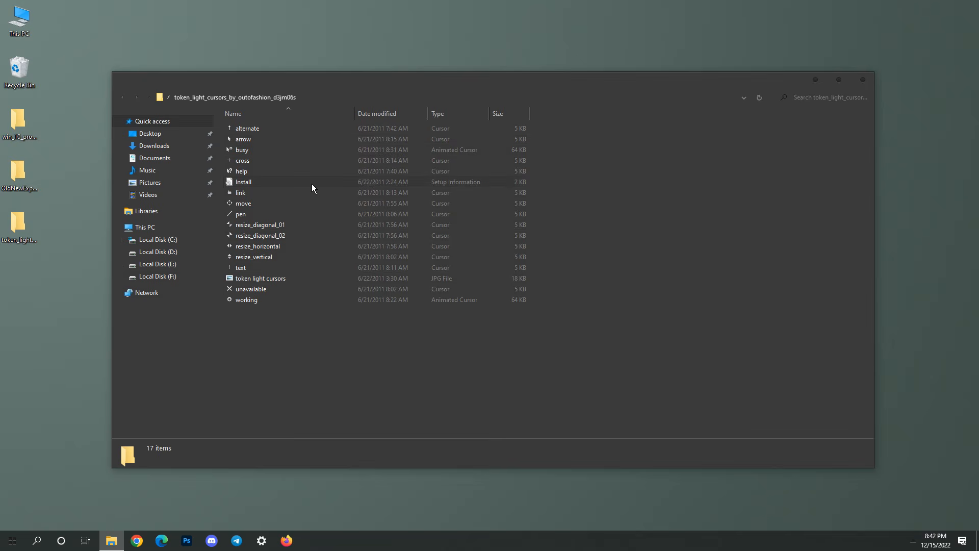
{"action": "left_click", "coordinate": [261, 185]}
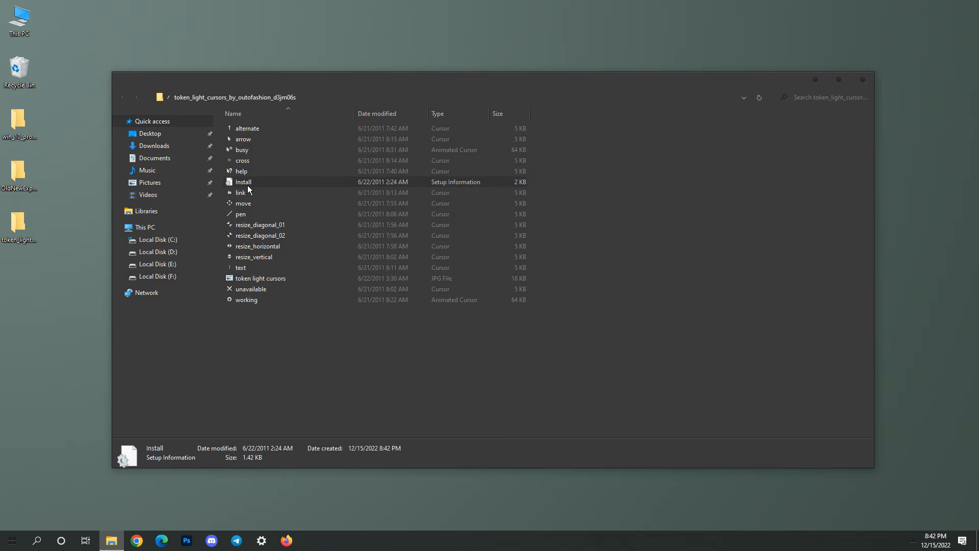
{"action": "right_click", "coordinate": [247, 187]}
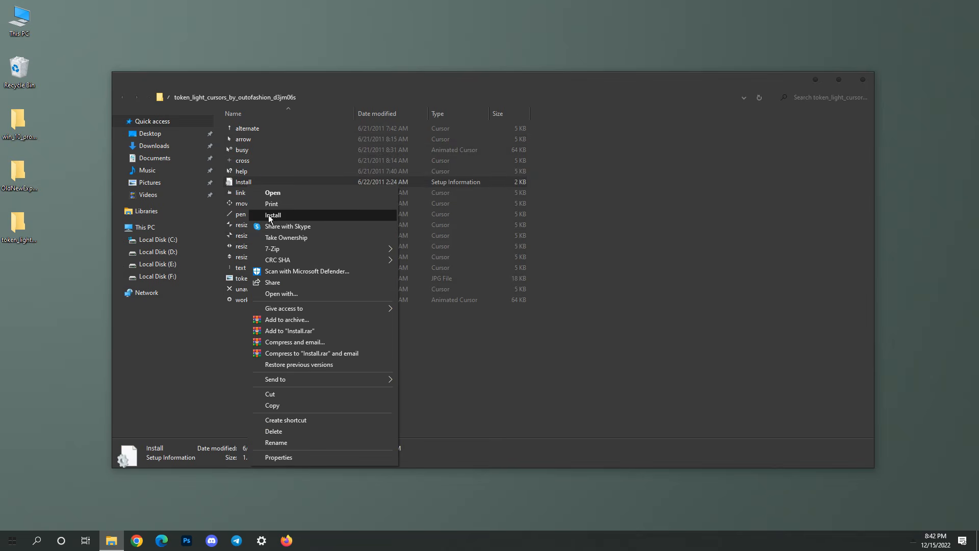
{"action": "left_click", "coordinate": [269, 218]}
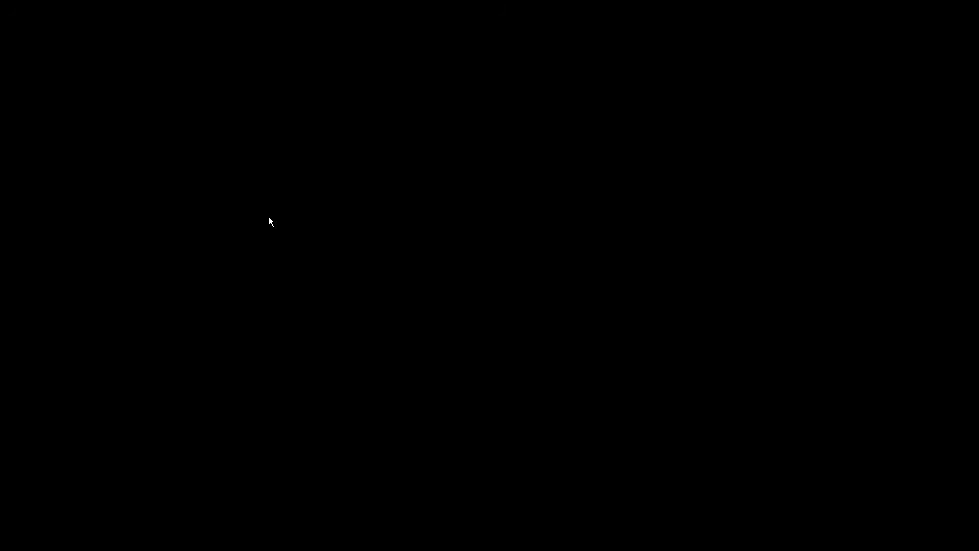
{"action": "left_click", "coordinate": [393, 332]}
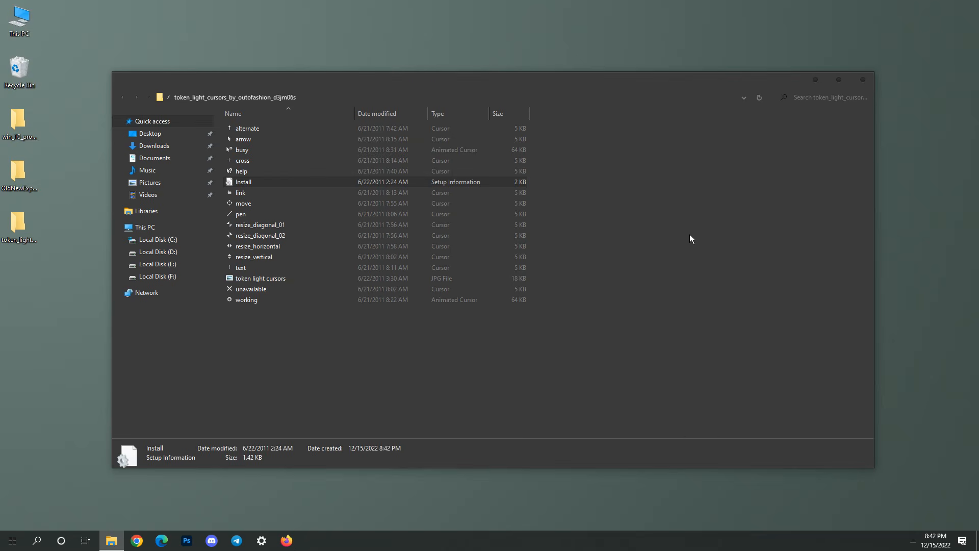
{"action": "left_click", "coordinate": [862, 82]}
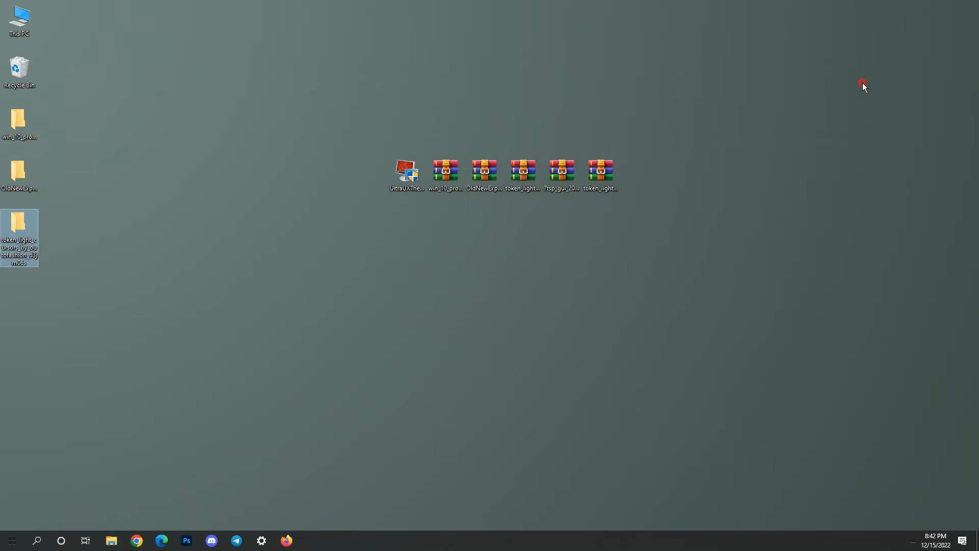
Step: Apply the token light cursors pointer scheme through the theme's mouse cursor settings, accept replacing the existing scheme, and close Settings
{"action": "right_click", "coordinate": [862, 83]}
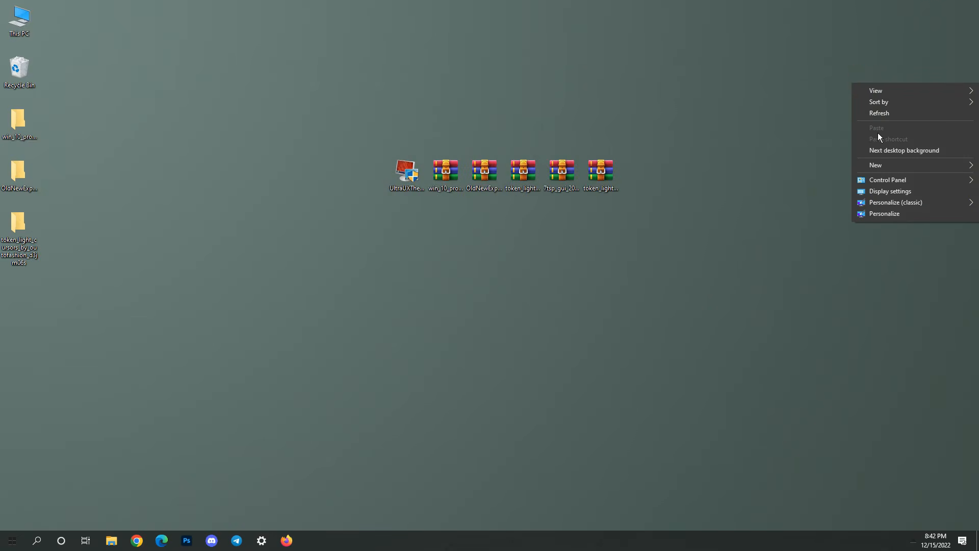
{"action": "left_click", "coordinate": [872, 212]}
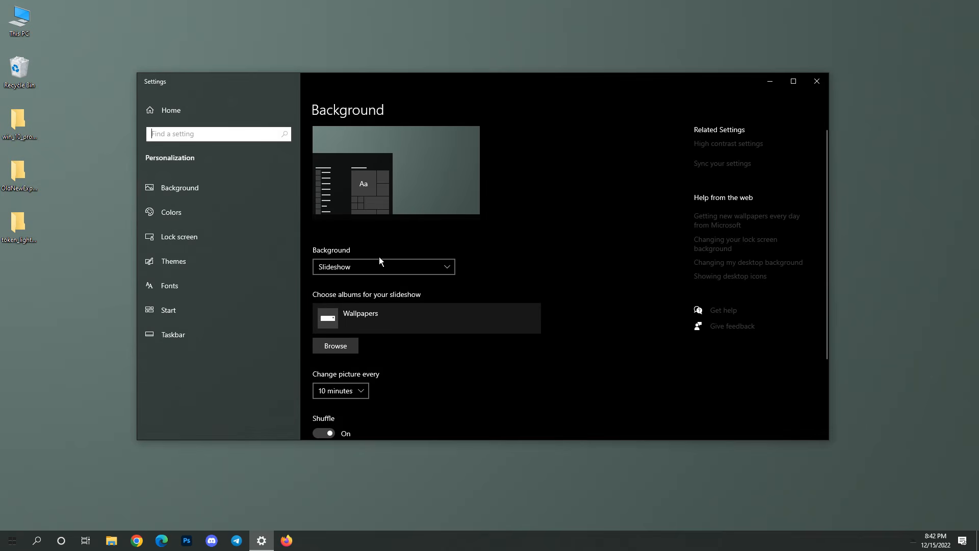
{"action": "left_click", "coordinate": [289, 259]}
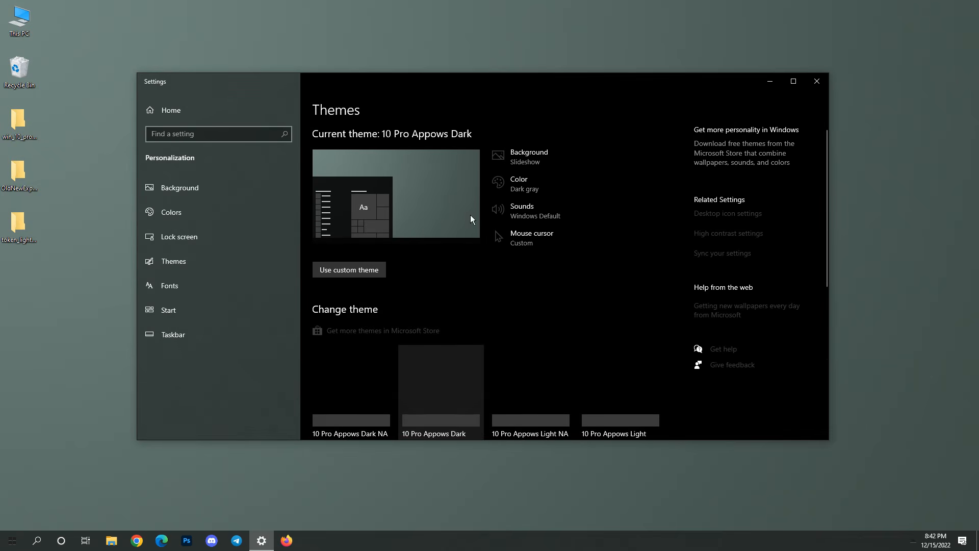
{"action": "left_click", "coordinate": [510, 237]}
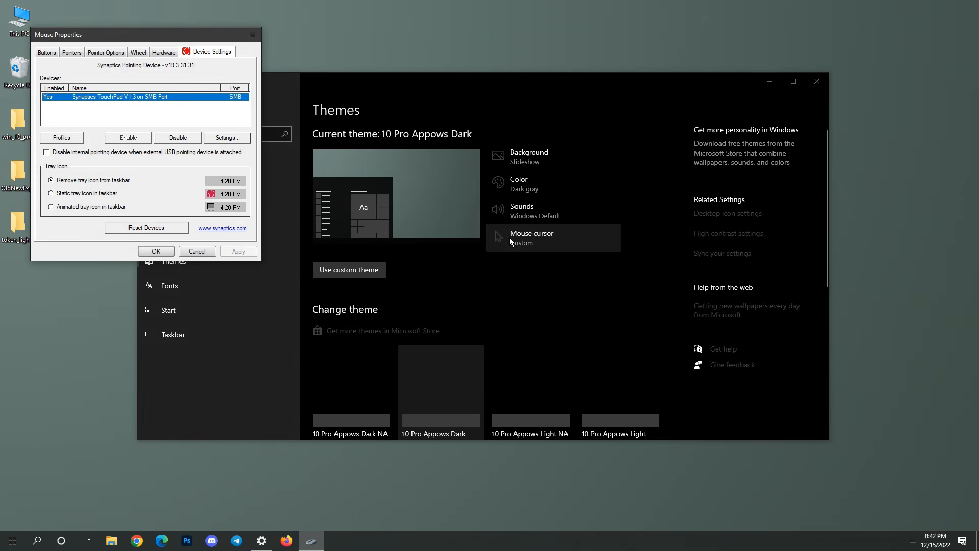
{"action": "left_click", "coordinate": [46, 53]}
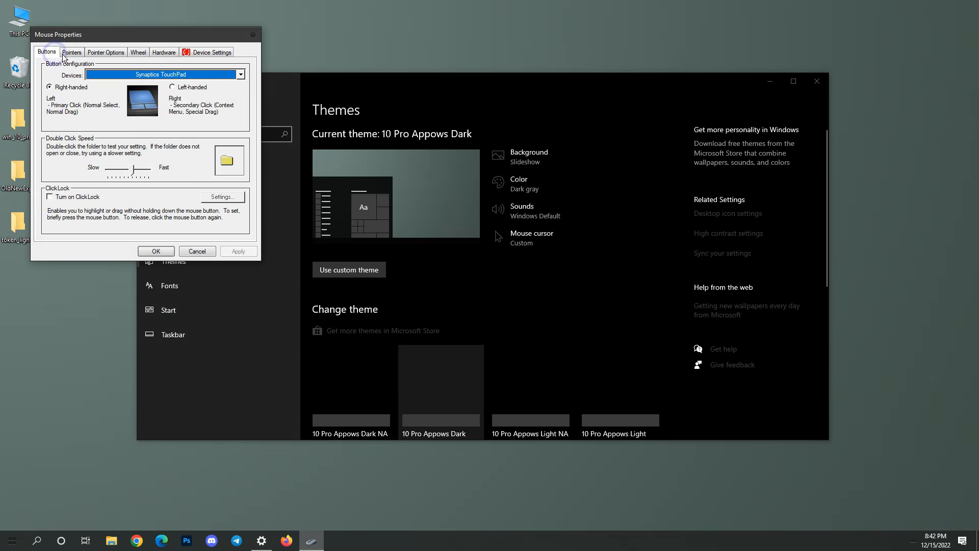
{"action": "left_click", "coordinate": [72, 52]}
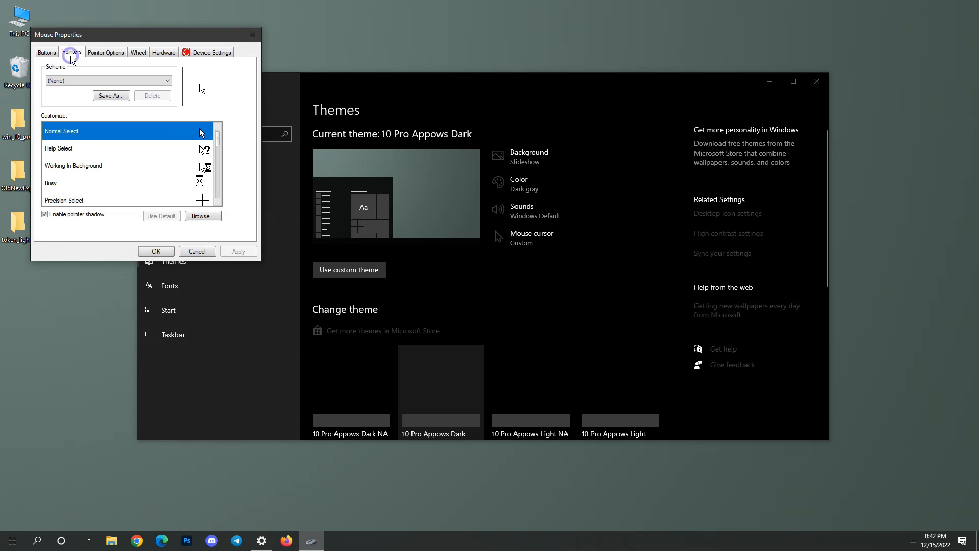
{"action": "left_click", "coordinate": [84, 82]}
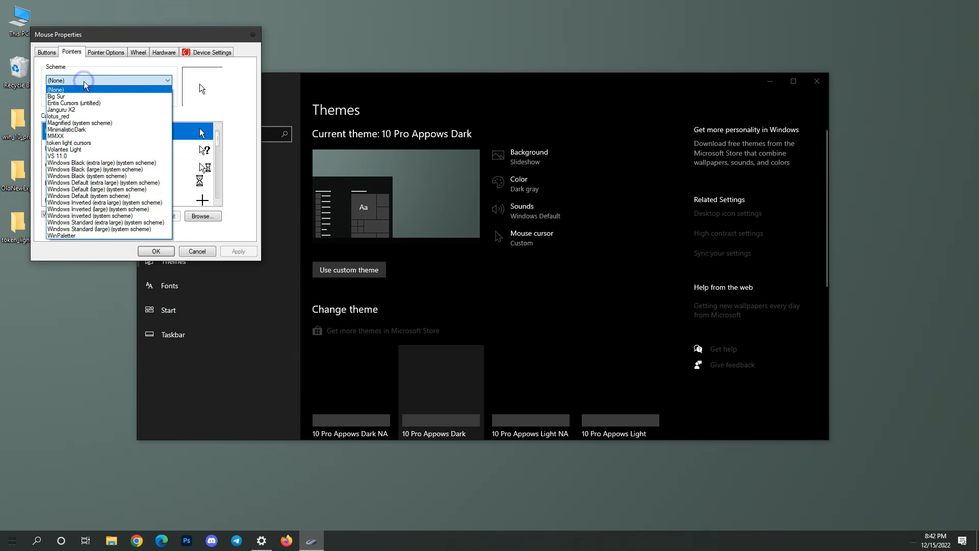
{"action": "left_click", "coordinate": [86, 143]}
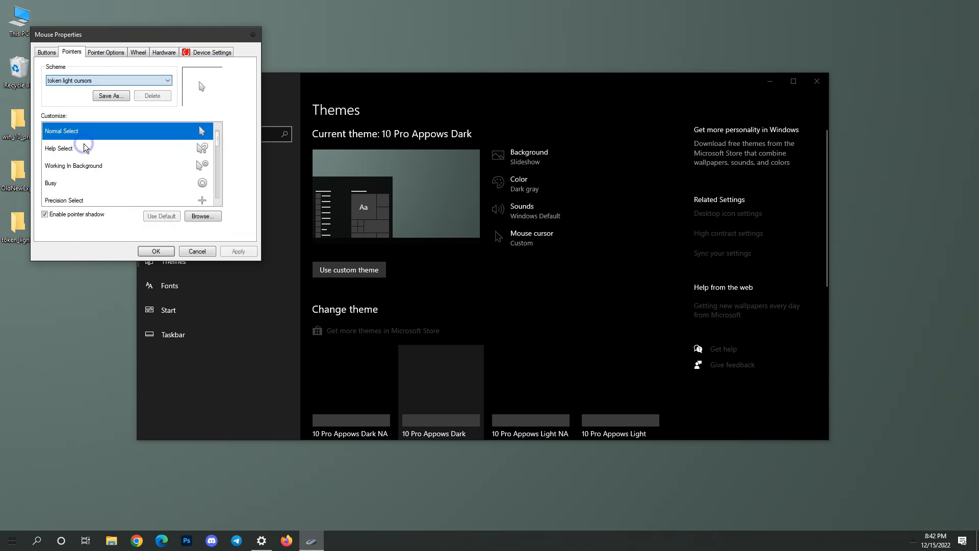
{"action": "left_click", "coordinate": [165, 252]}
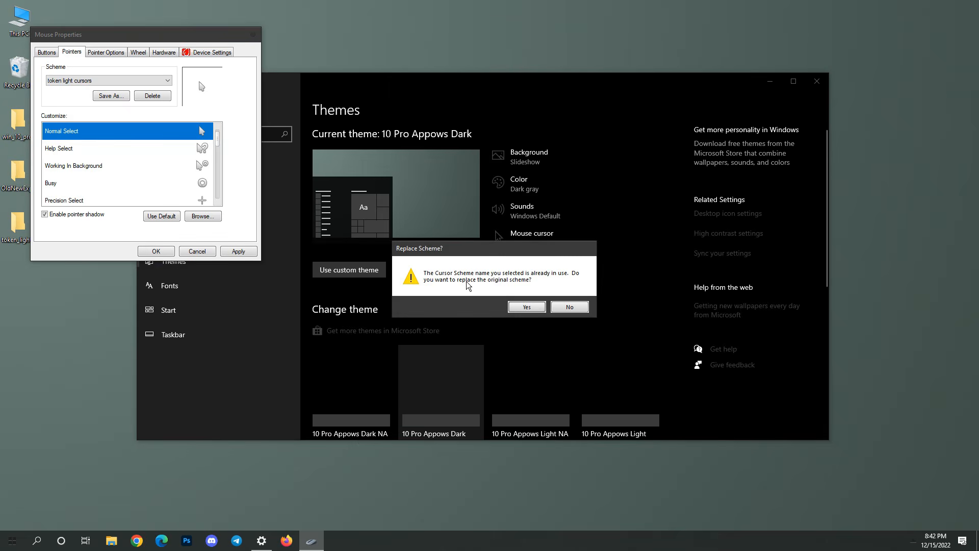
{"action": "left_click", "coordinate": [519, 307]}
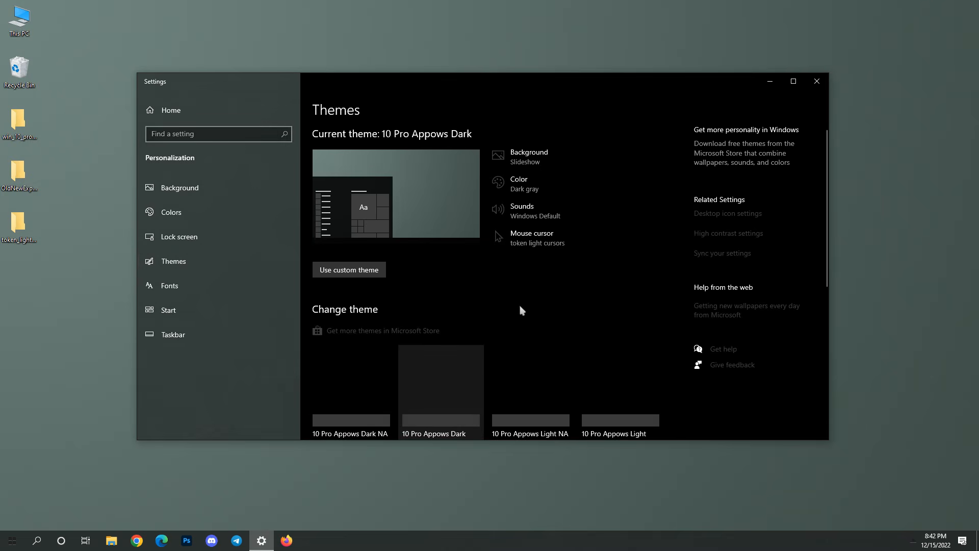
{"action": "left_click", "coordinate": [817, 81]}
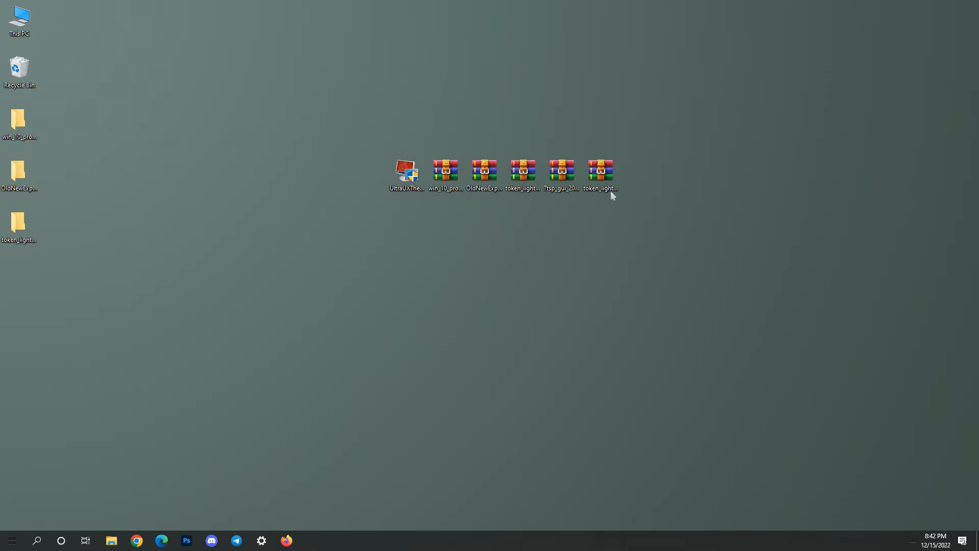
Step: Extract the 7tsp_gui_2019_edition archive into a folder of the same name on the desktop
{"action": "left_click", "coordinate": [567, 179]}
{"action": "right_click", "coordinate": [566, 178]}
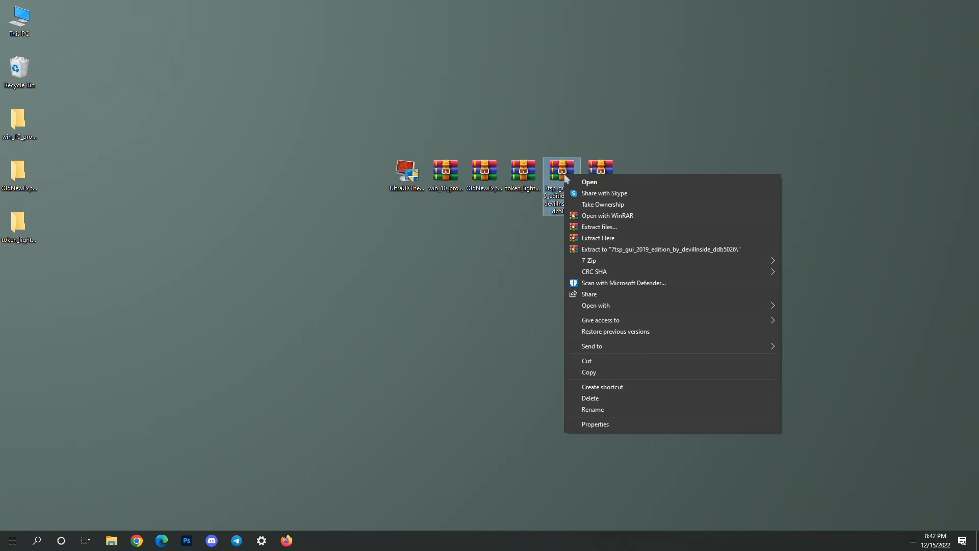
{"action": "left_click", "coordinate": [584, 227]}
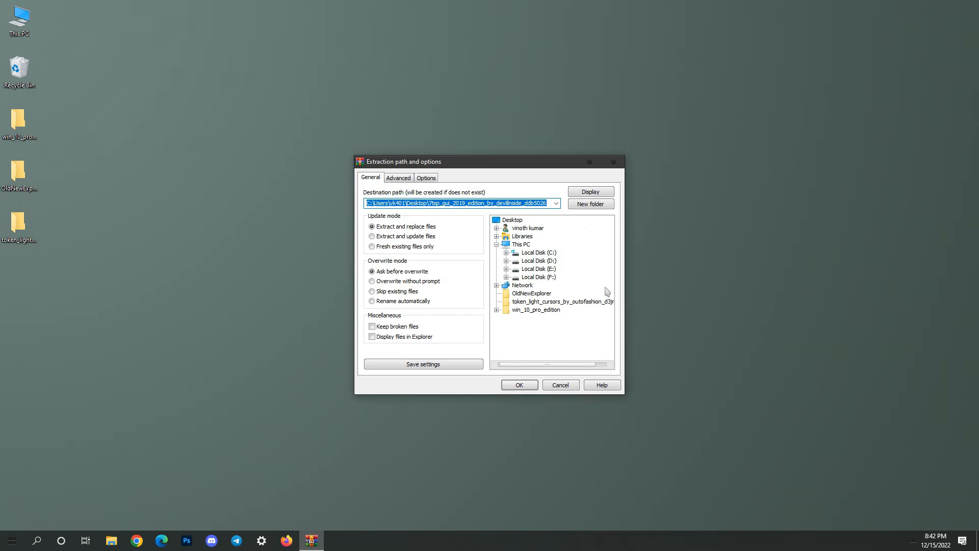
{"action": "left_click", "coordinate": [515, 386]}
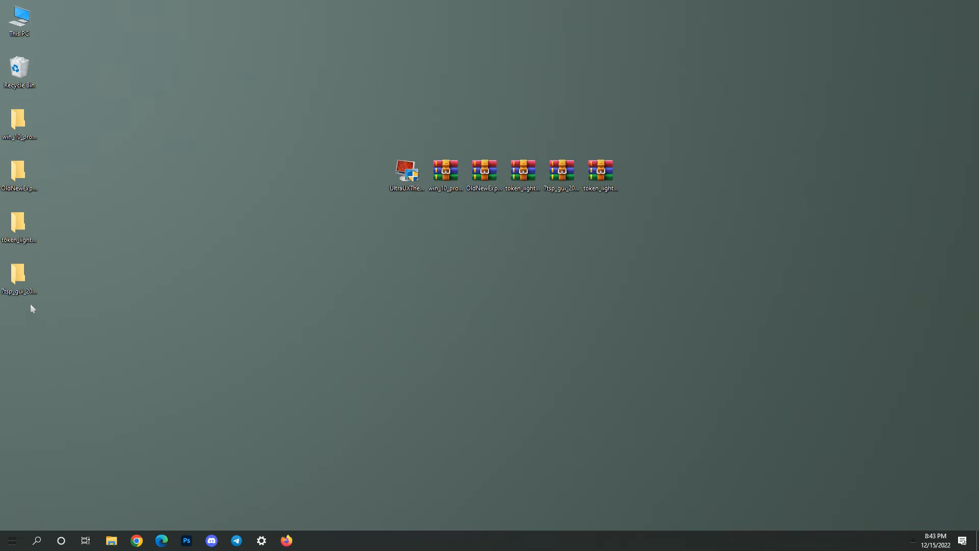
Step: Change the extension of 7tsp GUI v0.6(2019) to .exe in the extracted 7tsp_gui folder, and minimize that window
{"action": "double_click", "coordinate": [18, 278]}
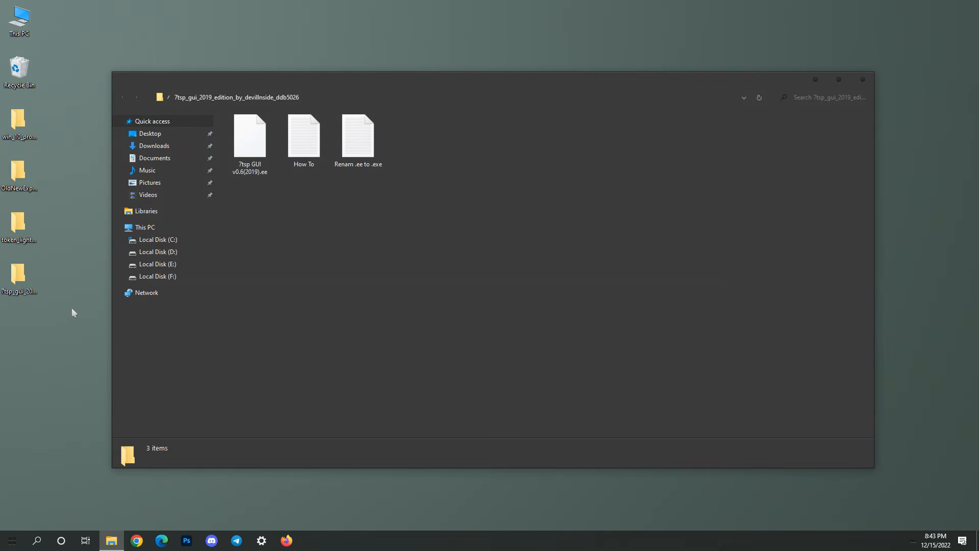
{"action": "left_click", "coordinate": [253, 173]}
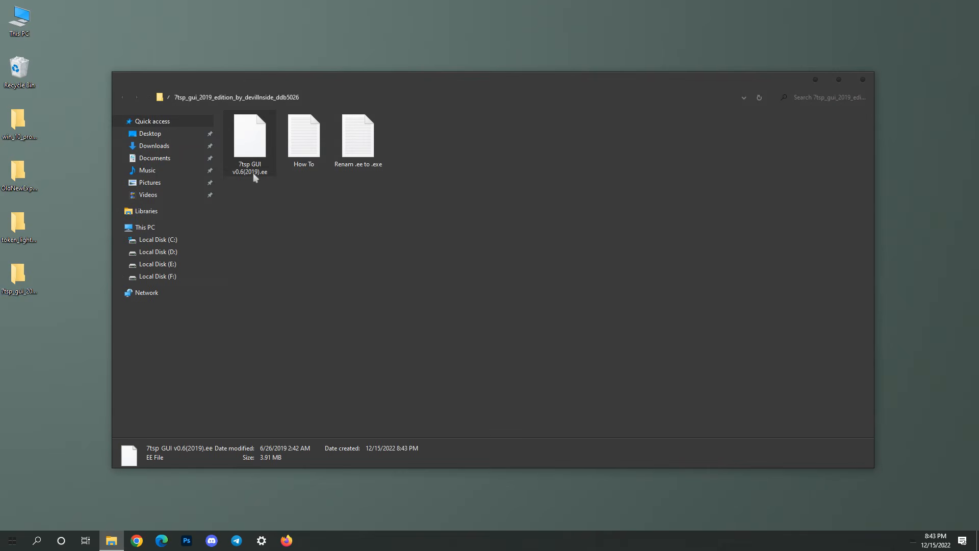
{"action": "right_click", "coordinate": [253, 173]}
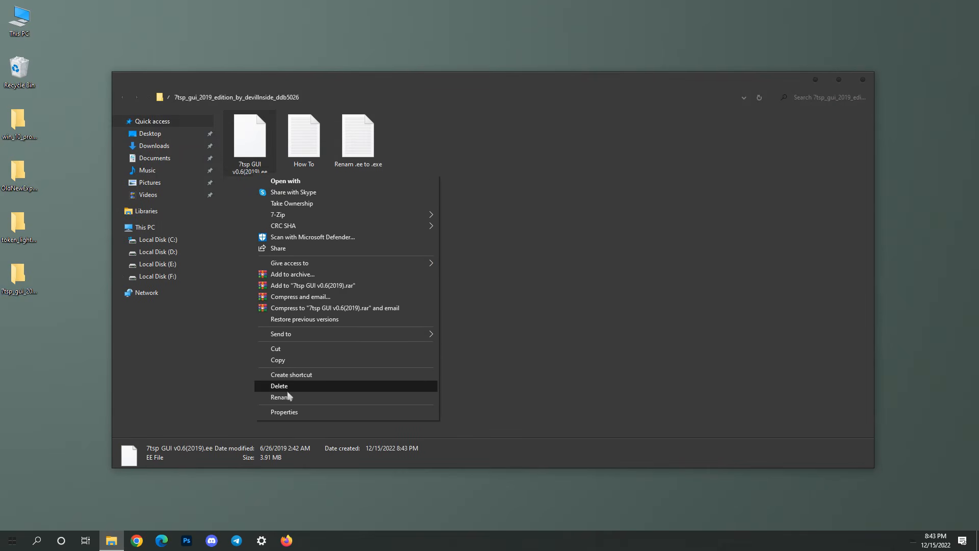
{"action": "left_click", "coordinate": [285, 397]}
{"action": "left_click", "coordinate": [260, 173]}
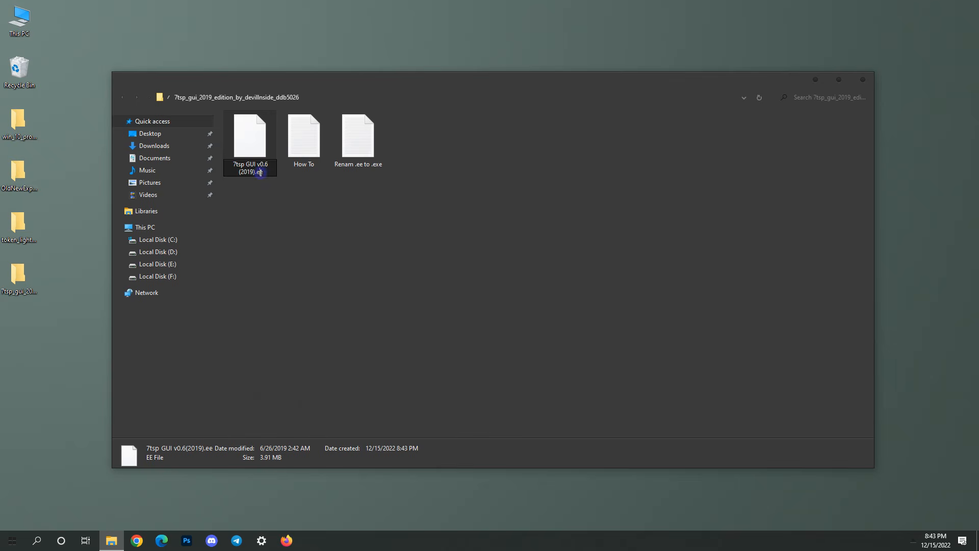
{"action": "type", "text": "x"}
{"action": "left_click_drag", "start_coordinate": [270, 174], "coordinate": [254, 173]}
{"action": "key", "text": "Return"}
{"action": "left_click", "coordinate": [536, 275]}
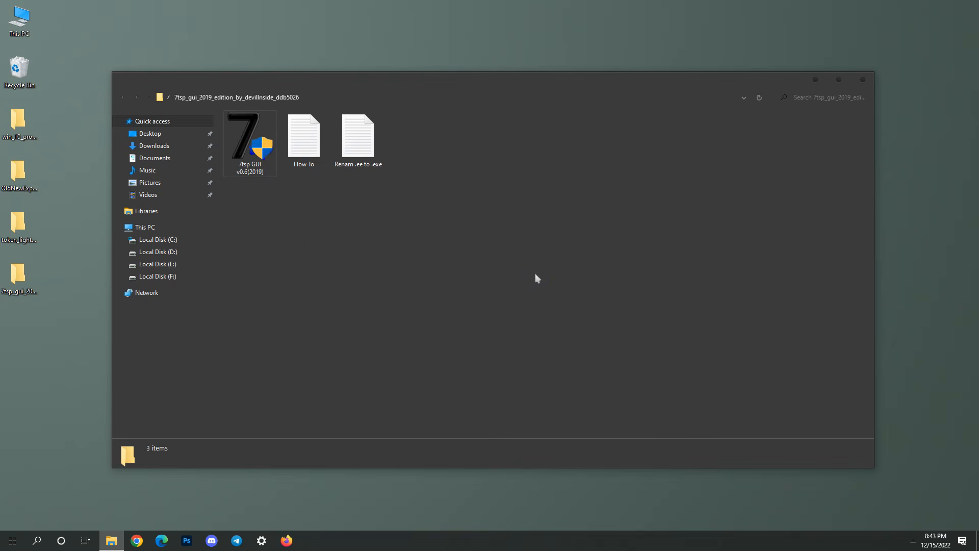
{"action": "left_click", "coordinate": [815, 80]}
Step: Extract the token_light_refresh_icon_theme_by_oldlss_dfhi8c2 archive into a folder of the same name on the desktop
{"action": "right_click", "coordinate": [604, 175]}
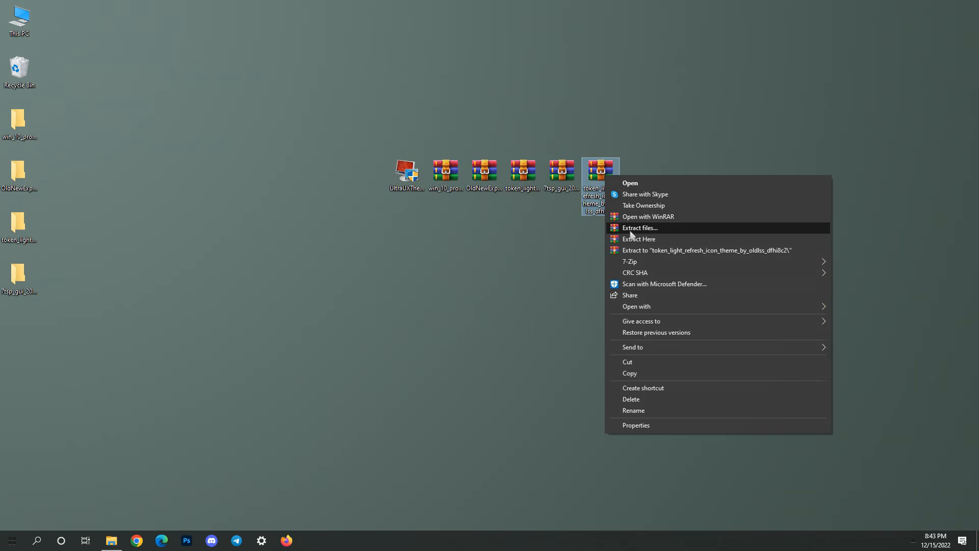
{"action": "left_click", "coordinate": [631, 230]}
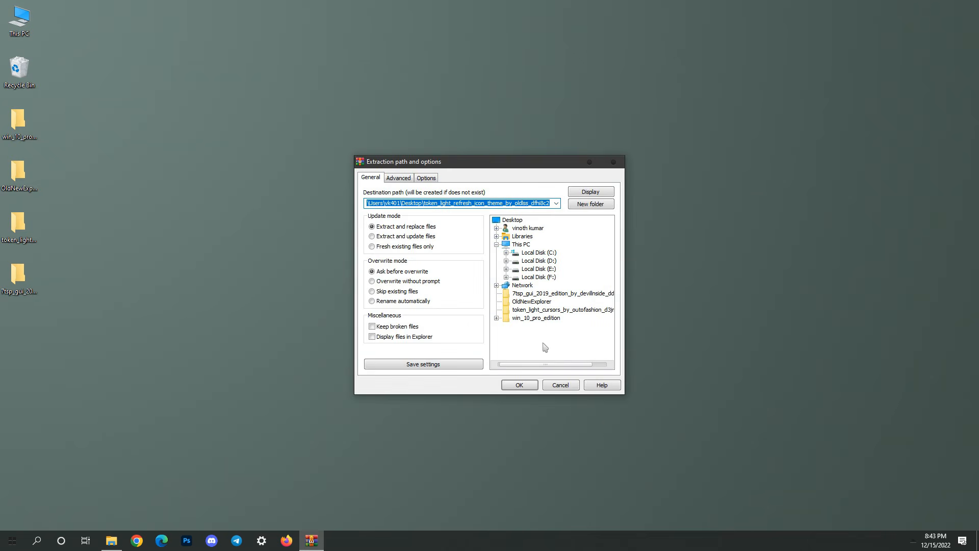
{"action": "left_click", "coordinate": [516, 385]}
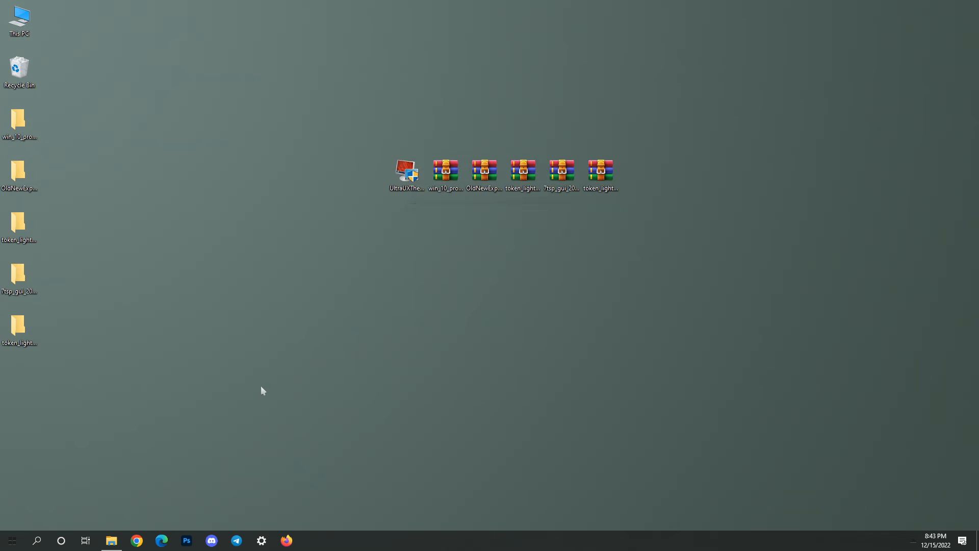
Step: Rename the icon pack file in the 7tsp Icon Installer subfolder of Token Light Refresh Icon Theme as 7tsp Token Light.7z
{"action": "double_click", "coordinate": [32, 330]}
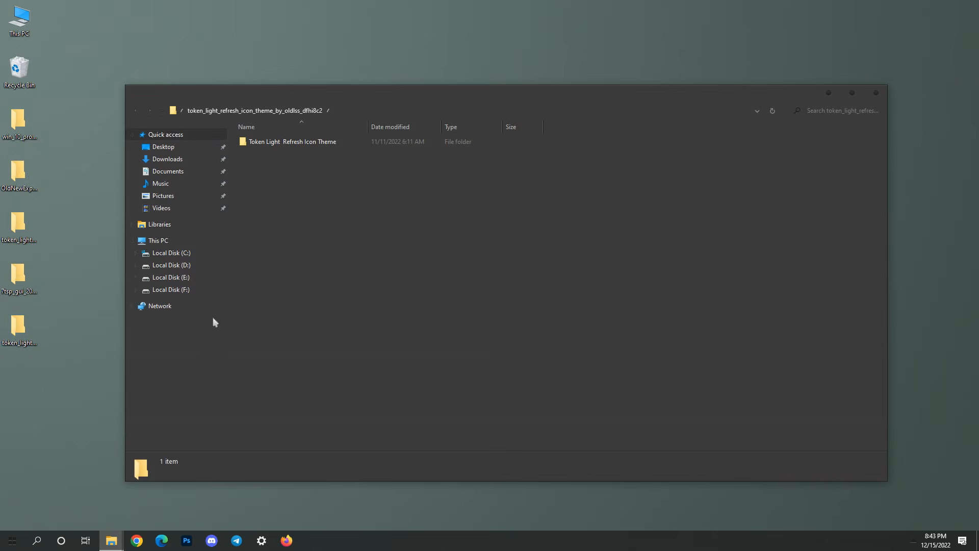
{"action": "double_click", "coordinate": [288, 143]}
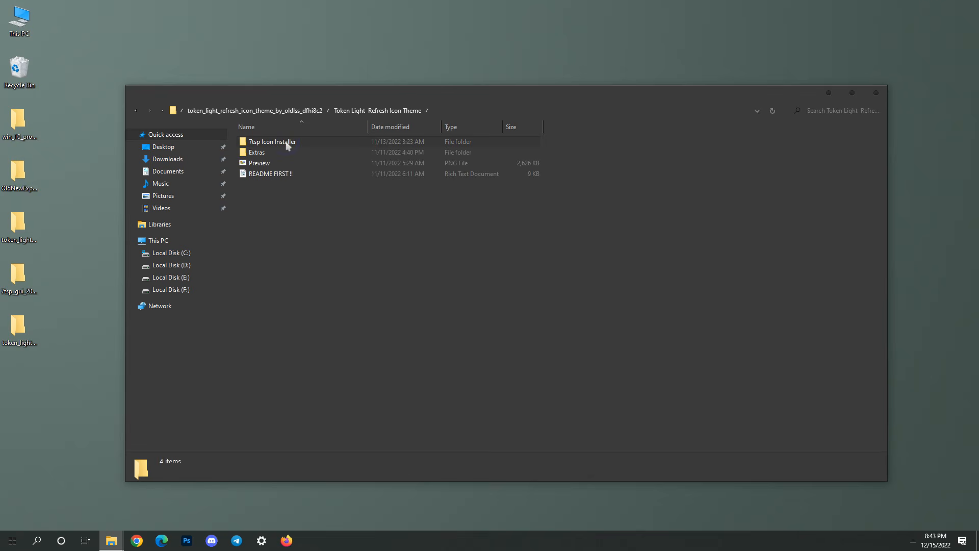
{"action": "left_click", "coordinate": [273, 145]}
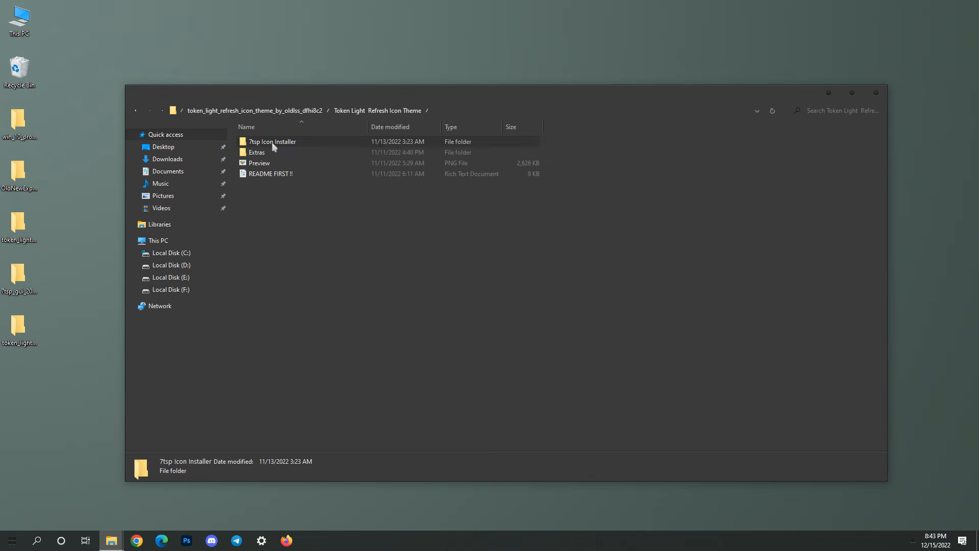
{"action": "double_click", "coordinate": [302, 142]}
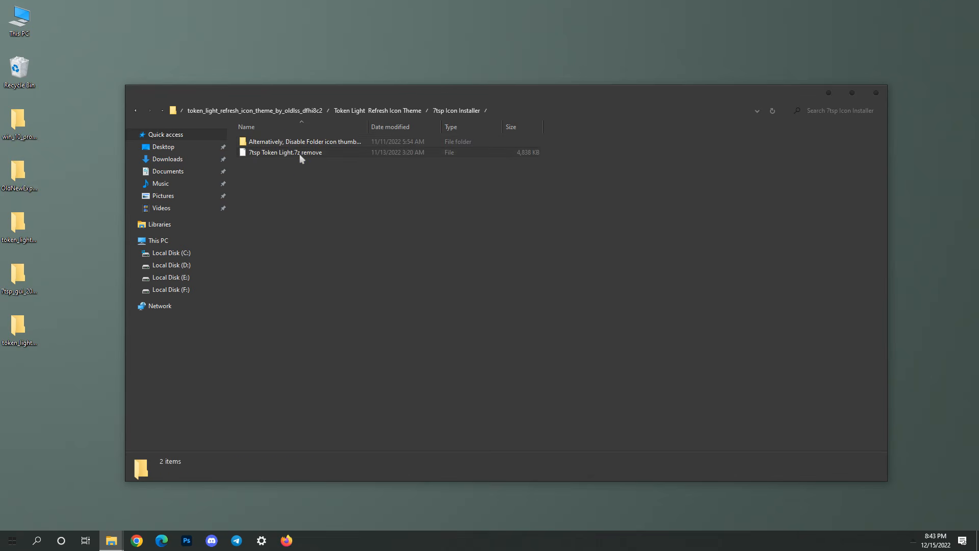
{"action": "left_click", "coordinate": [298, 154]}
{"action": "right_click", "coordinate": [299, 155]}
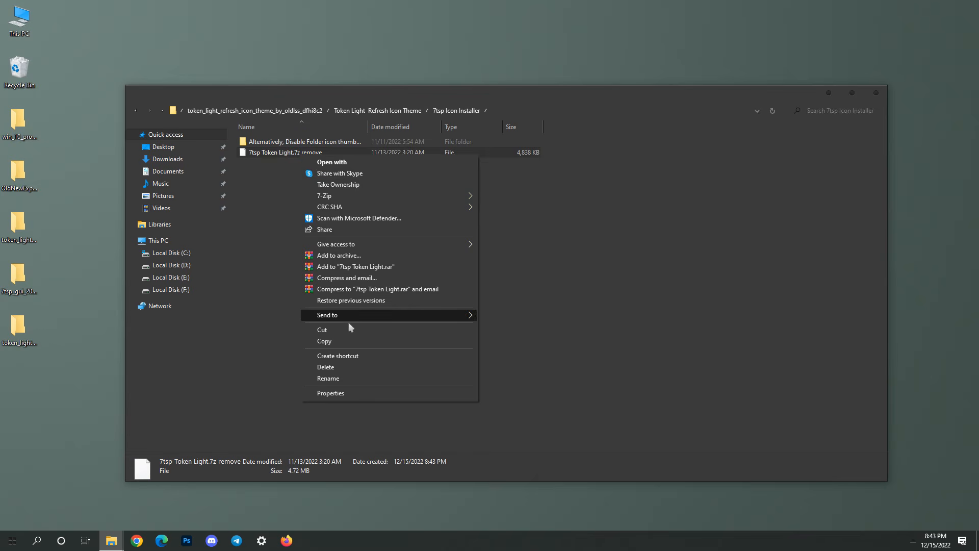
{"action": "left_click", "coordinate": [341, 382]}
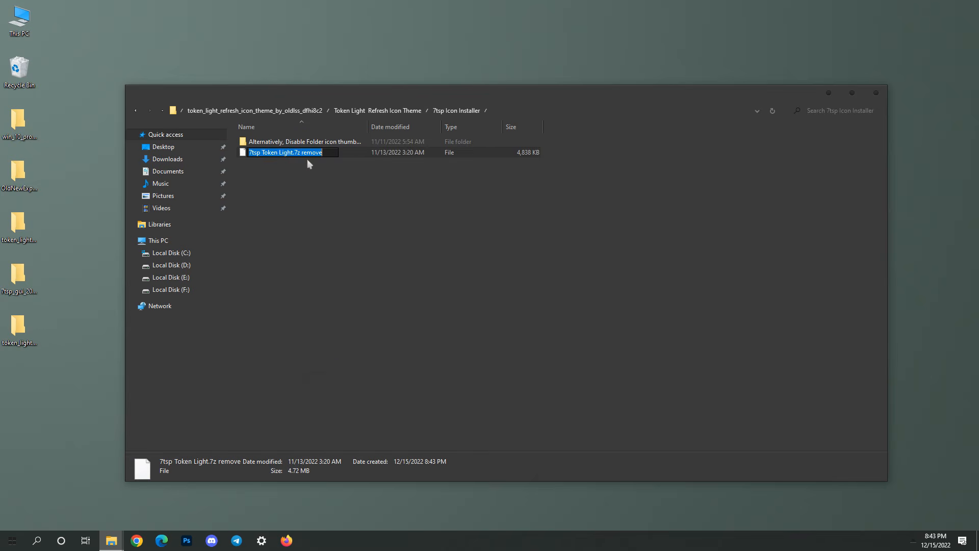
{"action": "left_click_drag", "start_coordinate": [301, 154], "coordinate": [334, 153]}
{"action": "left_click", "coordinate": [350, 179]}
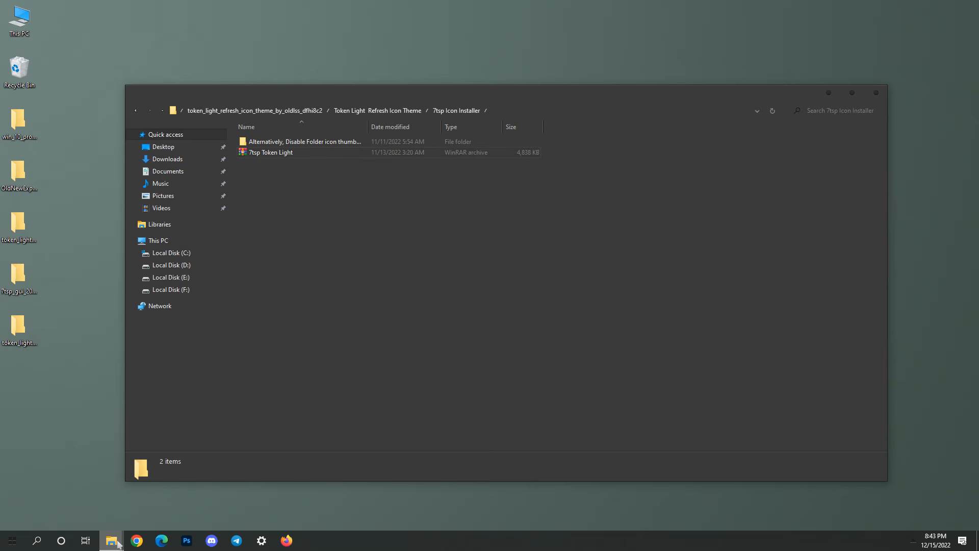
Step: Bring up the extracted 7tsp_gui_2019_edition folder and launch 7tsp GUI v0.6(2019)
{"action": "mouse_move", "coordinate": [111, 540]}
{"action": "left_click", "coordinate": [74, 500]}
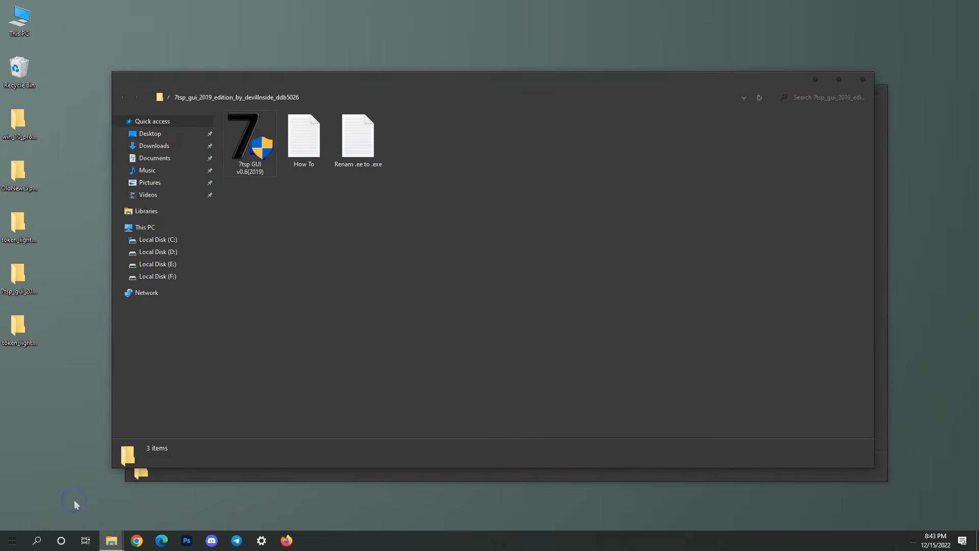
{"action": "left_click", "coordinate": [262, 147]}
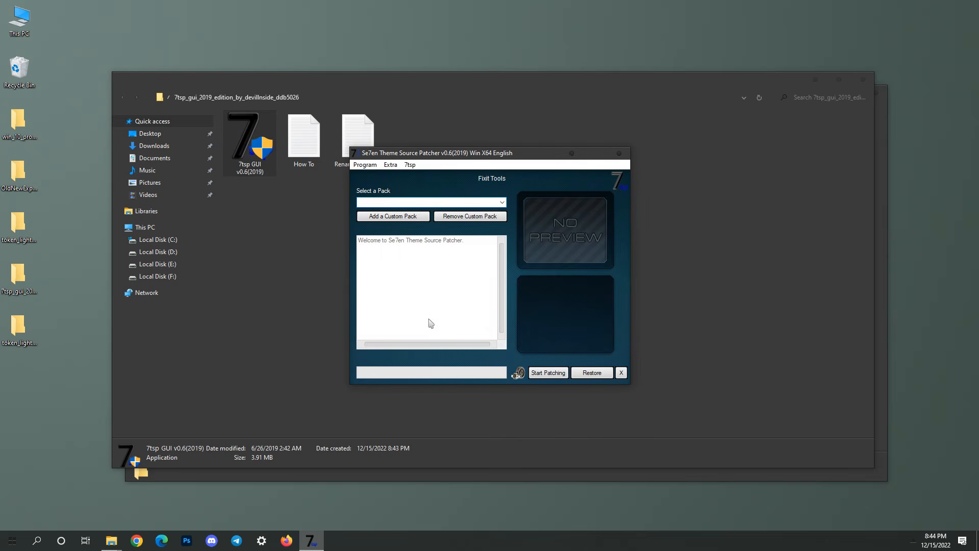
Step: Add 7tsp Token Light from the 7tsp Icon Installer subfolder of Token Light Refresh Icon Theme as a custom pack
{"action": "left_click", "coordinate": [410, 219]}
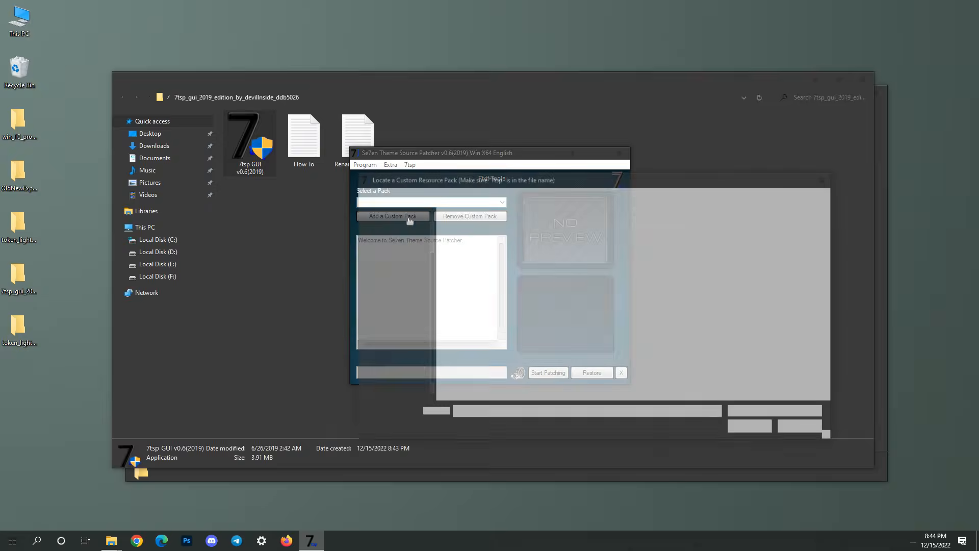
{"action": "scroll", "coordinate": [408, 224], "scroll_direction": "up", "scroll_amount": 2}
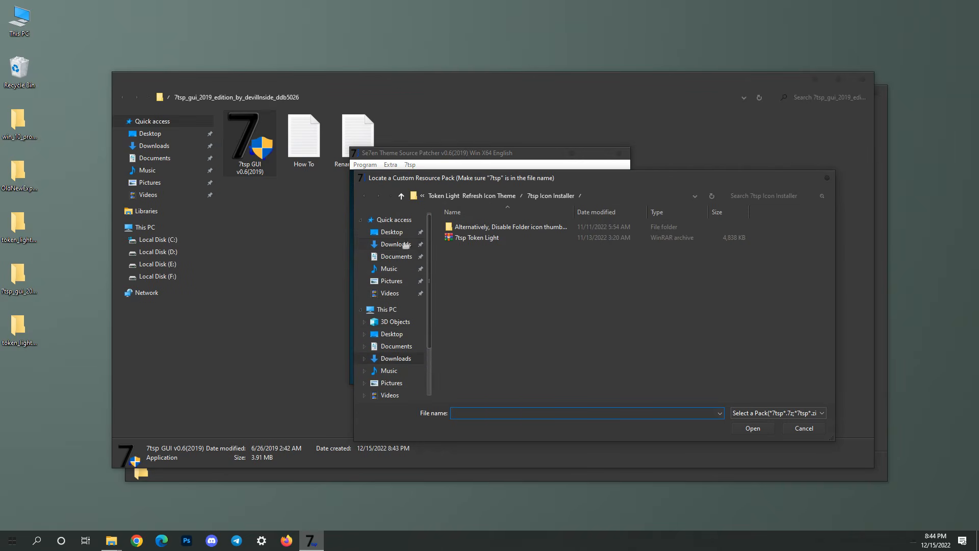
{"action": "left_click", "coordinate": [400, 236]}
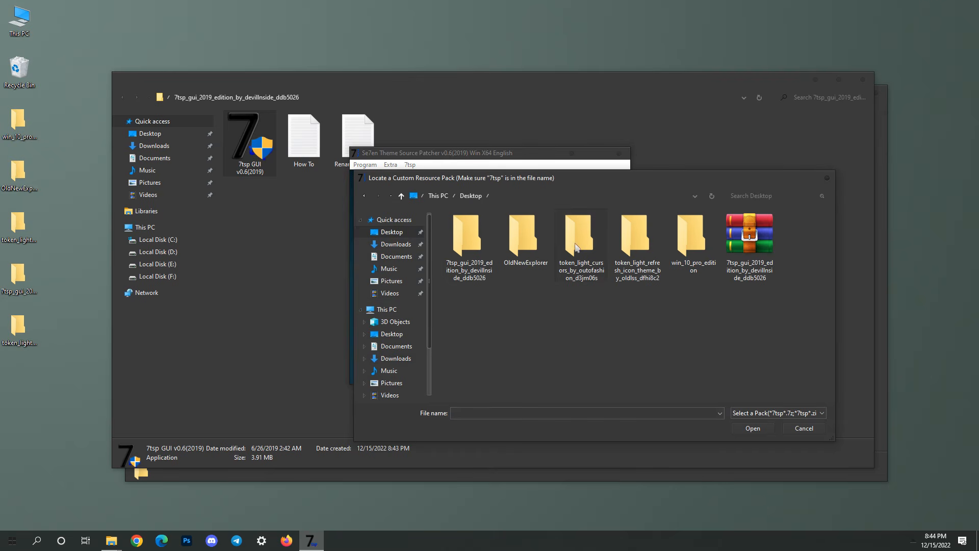
{"action": "left_click", "coordinate": [631, 231]}
{"action": "left_click", "coordinate": [637, 245]}
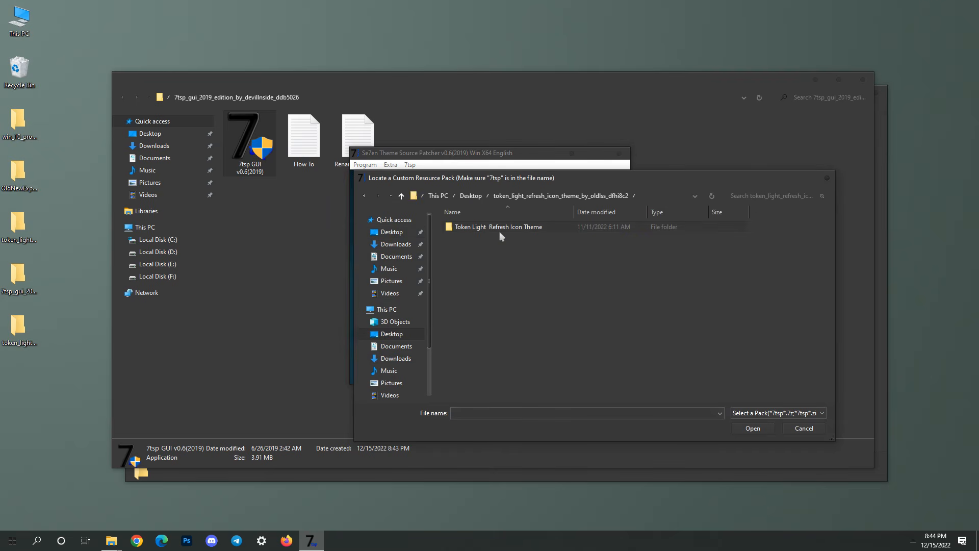
{"action": "double_click", "coordinate": [500, 232]}
{"action": "double_click", "coordinate": [500, 231]}
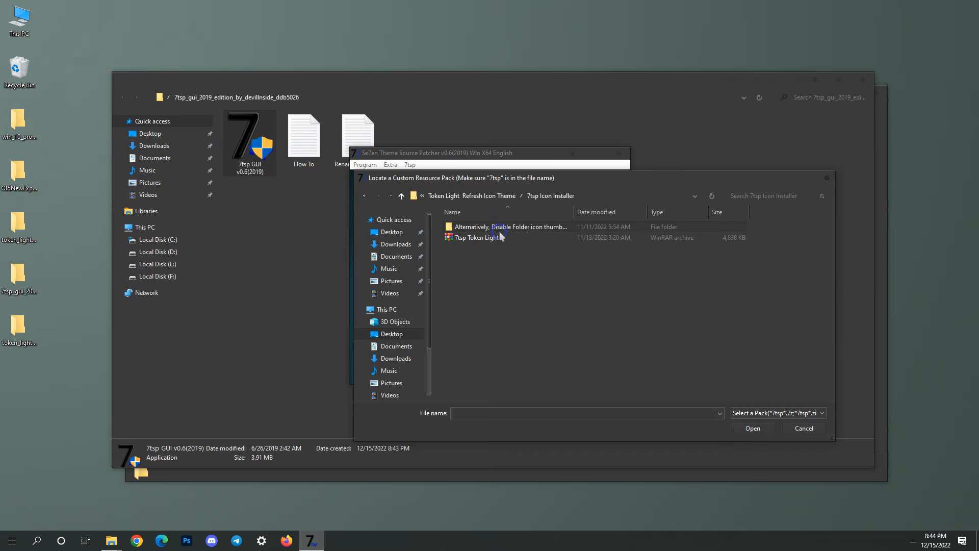
{"action": "left_click", "coordinate": [489, 241]}
{"action": "left_click", "coordinate": [740, 430]}
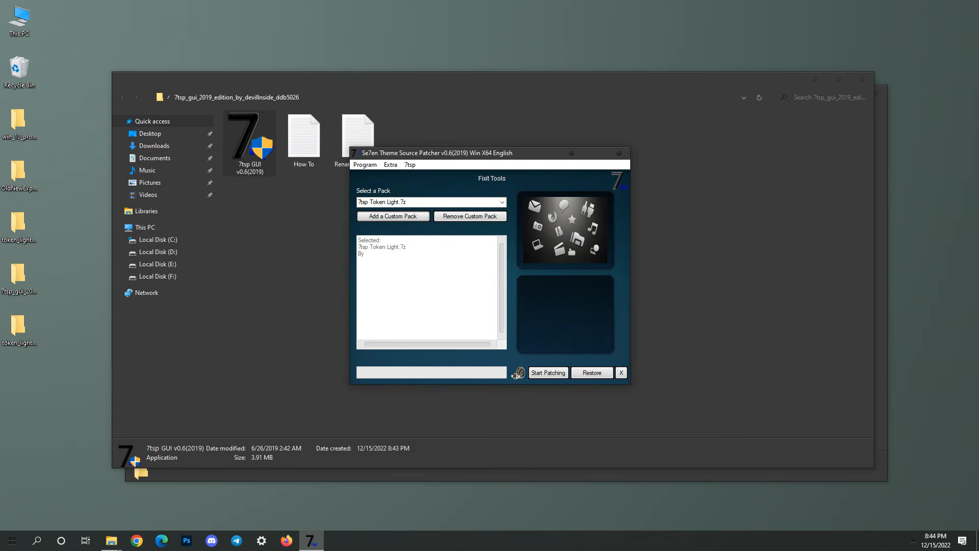
Step: Patch the system with 7tsp Token Light.7z, keeping restore point creation enabled, and close the completion notice
{"action": "left_click", "coordinate": [546, 374]}
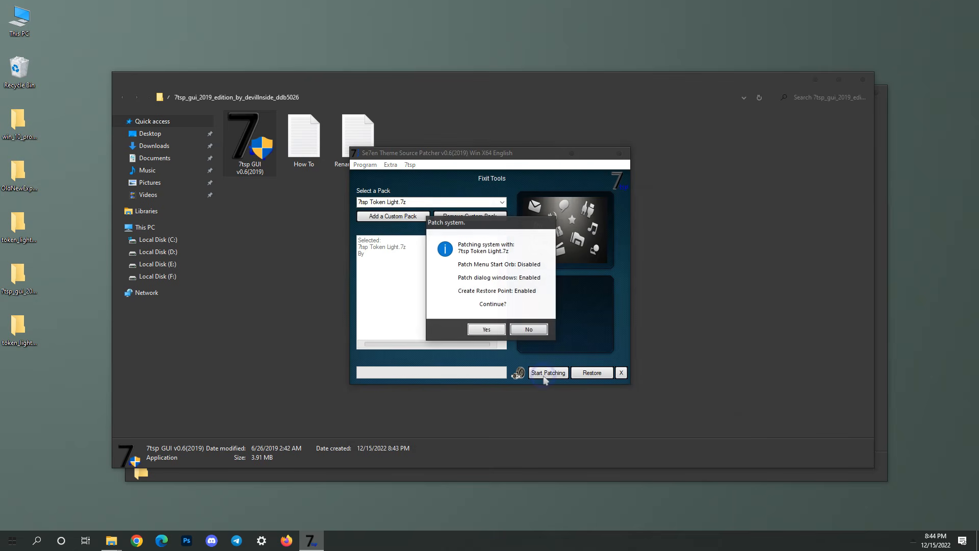
{"action": "left_click", "coordinate": [487, 330]}
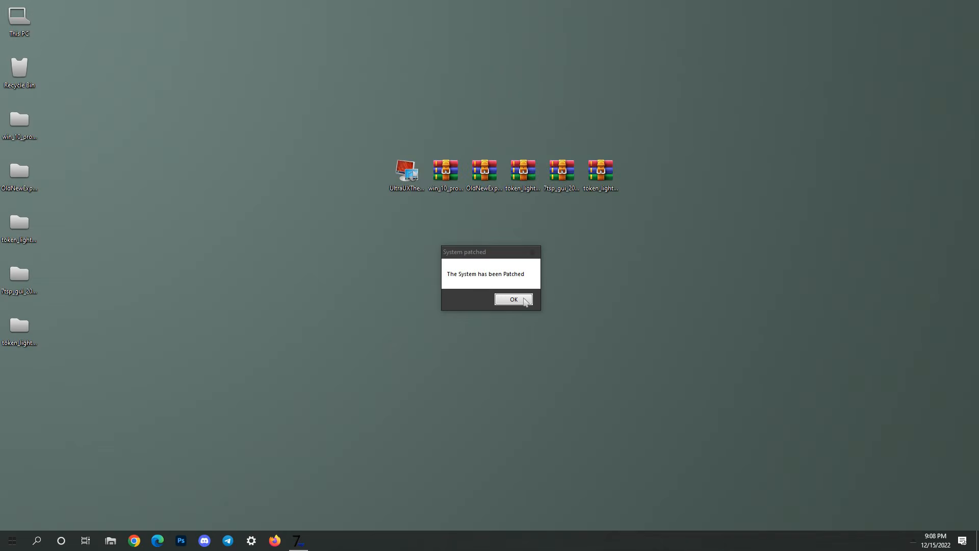
{"action": "left_click", "coordinate": [524, 301]}
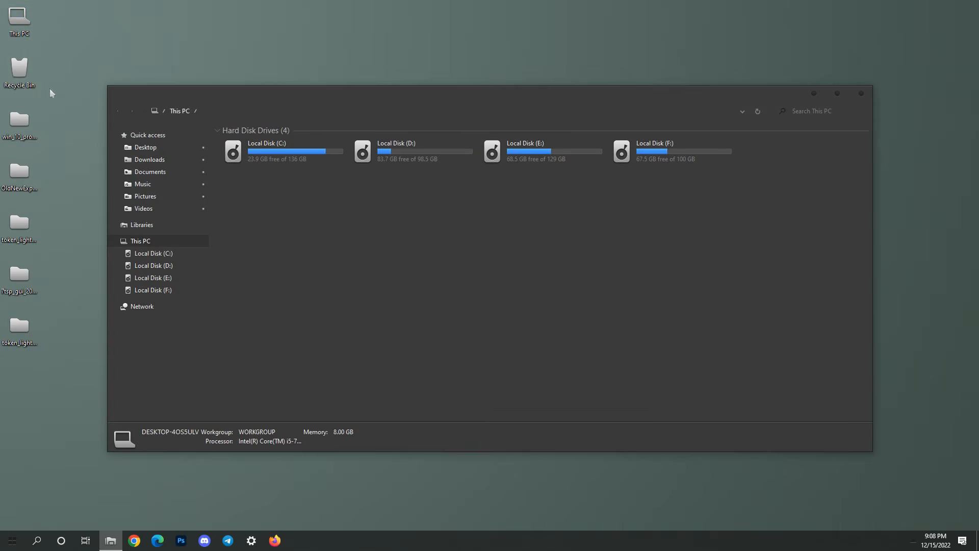
Step: Set the Office image from the Extras/Wallpapers folder of Token Light Refresh Icon Theme as the desktop background, and close that folder window
{"action": "double_click", "coordinate": [280, 149]}
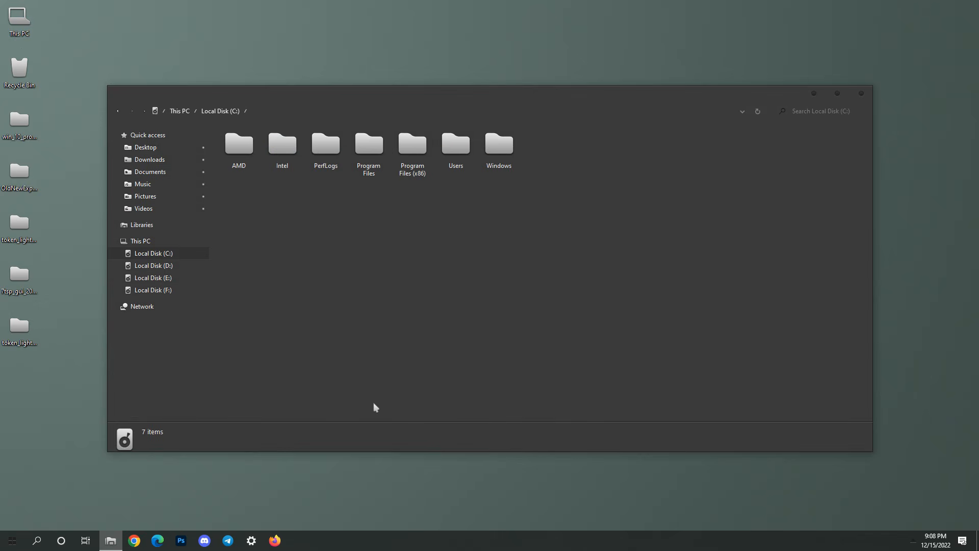
{"action": "double_click", "coordinate": [16, 329]}
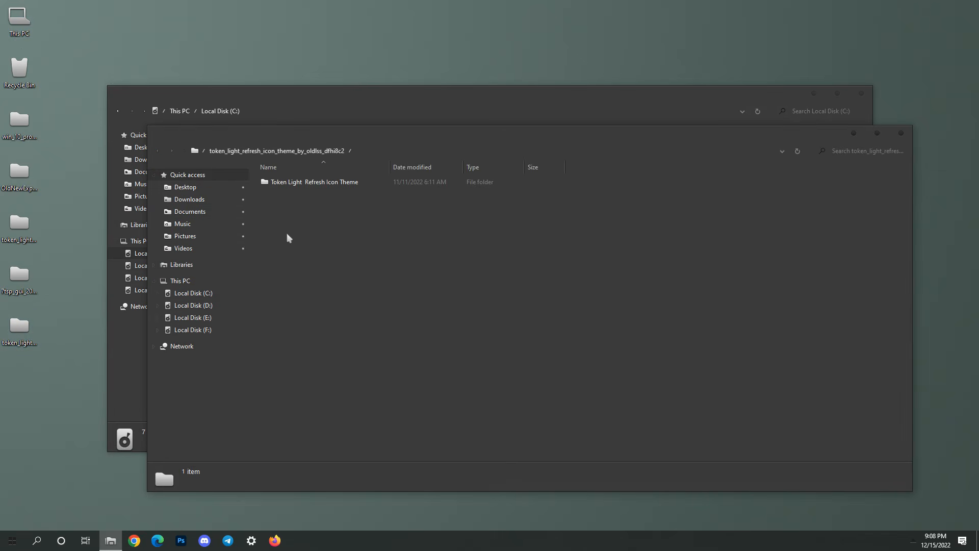
{"action": "double_click", "coordinate": [321, 183]}
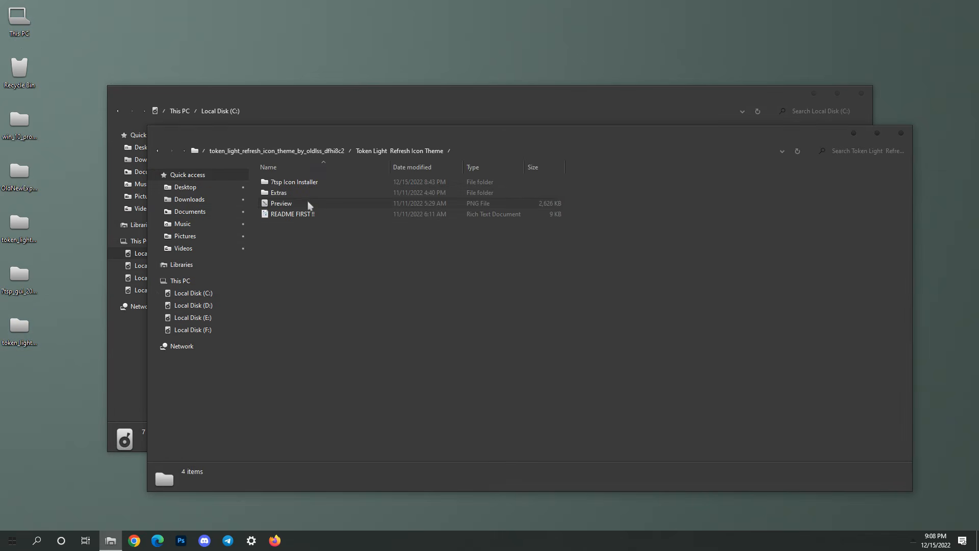
{"action": "double_click", "coordinate": [279, 193]}
{"action": "double_click", "coordinate": [305, 193]}
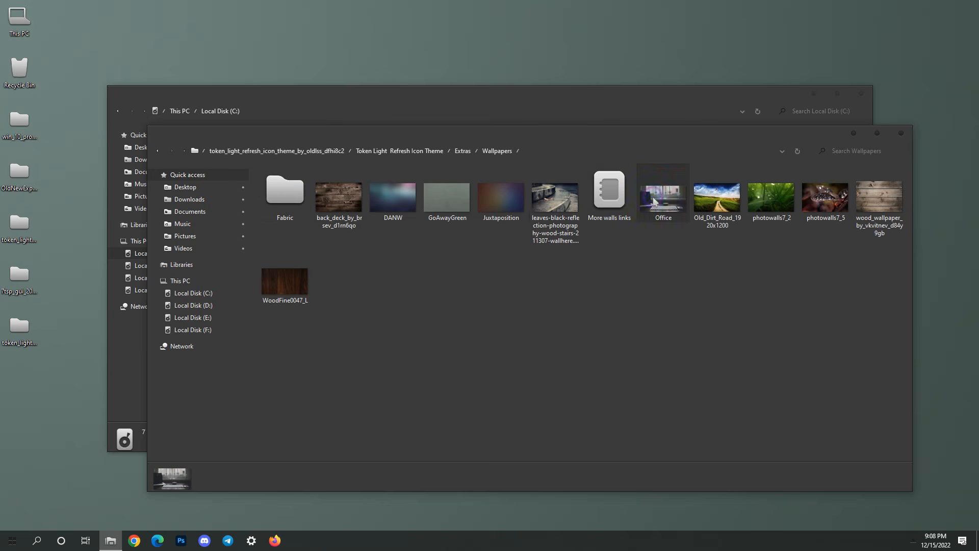
{"action": "right_click", "coordinate": [653, 197]}
{"action": "left_click", "coordinate": [672, 206]}
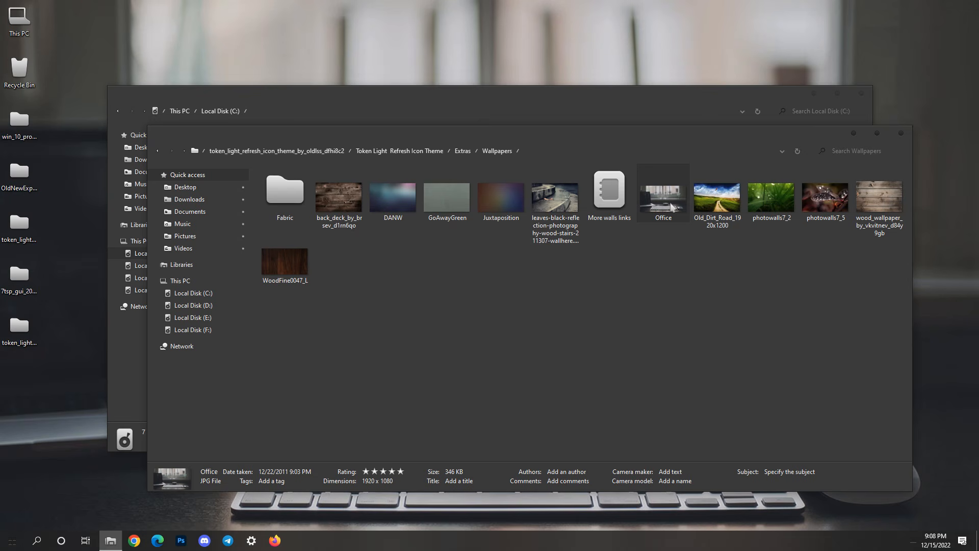
{"action": "left_click", "coordinate": [900, 136]}
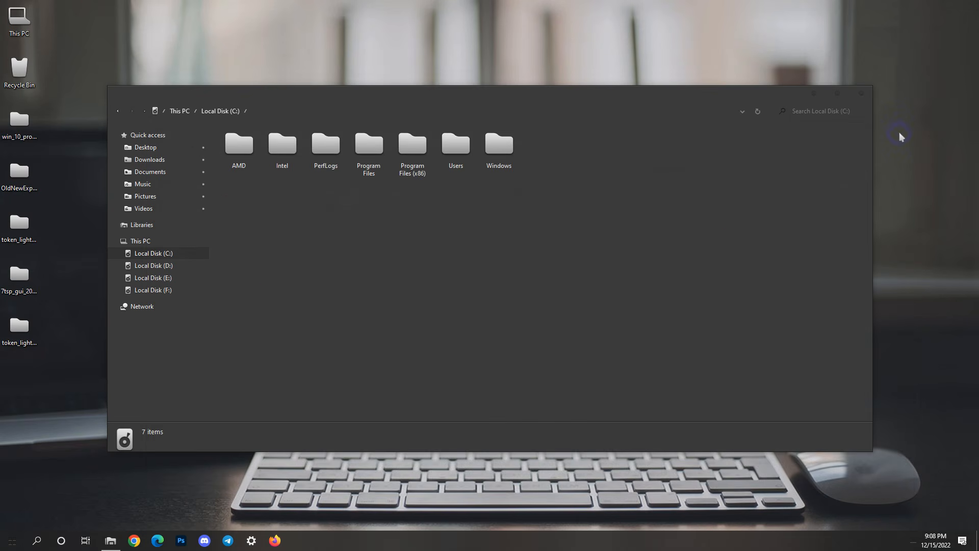
{"action": "left_click", "coordinate": [172, 137]}
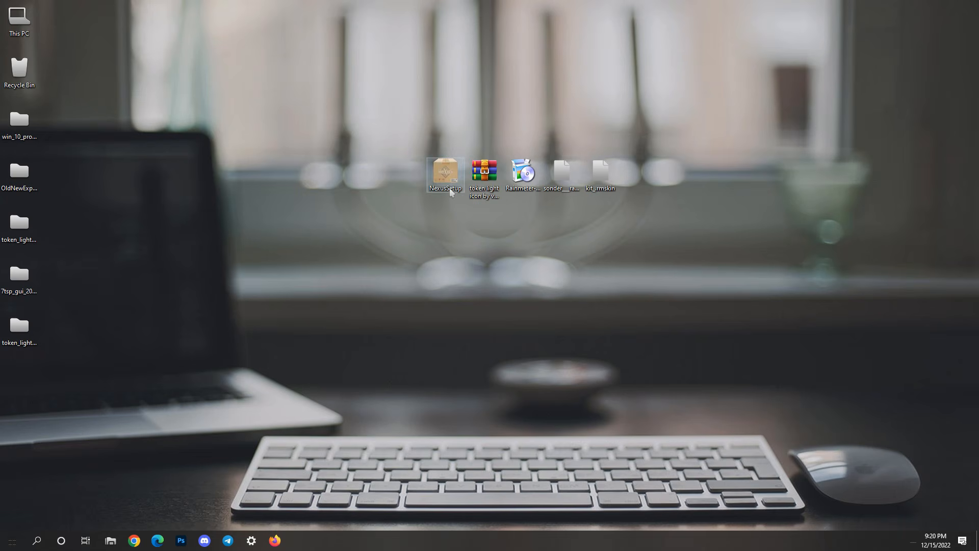
Step: Install Nexus 22.7 in English with the license accepted and the default folders kept, and launch it on finishing
{"action": "left_click", "coordinate": [450, 183]}
{"action": "double_click", "coordinate": [451, 182]}
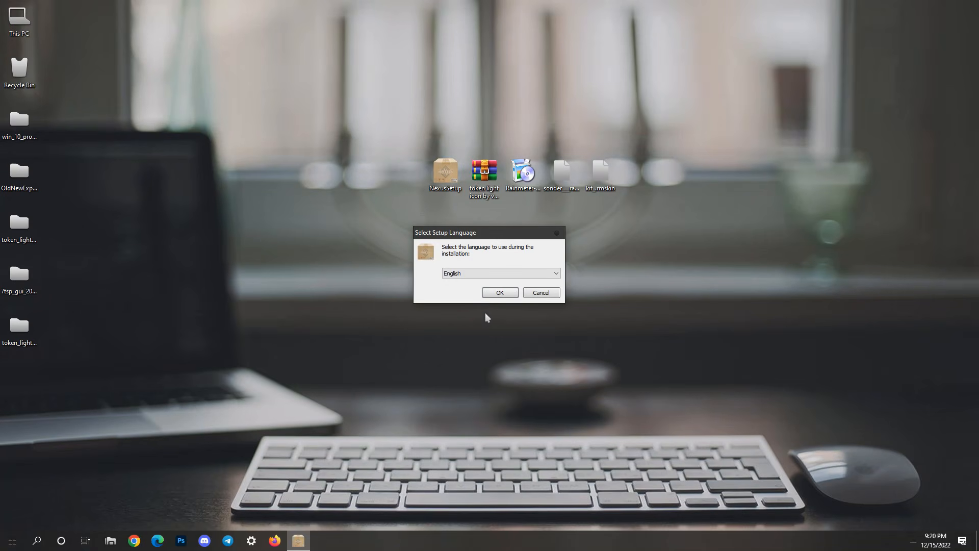
{"action": "left_click", "coordinate": [495, 294]}
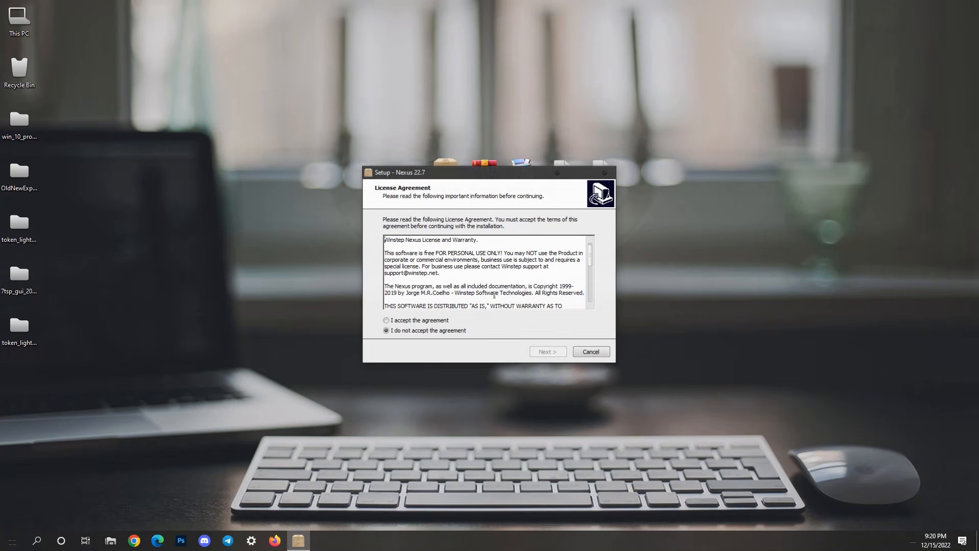
{"action": "left_click", "coordinate": [435, 320]}
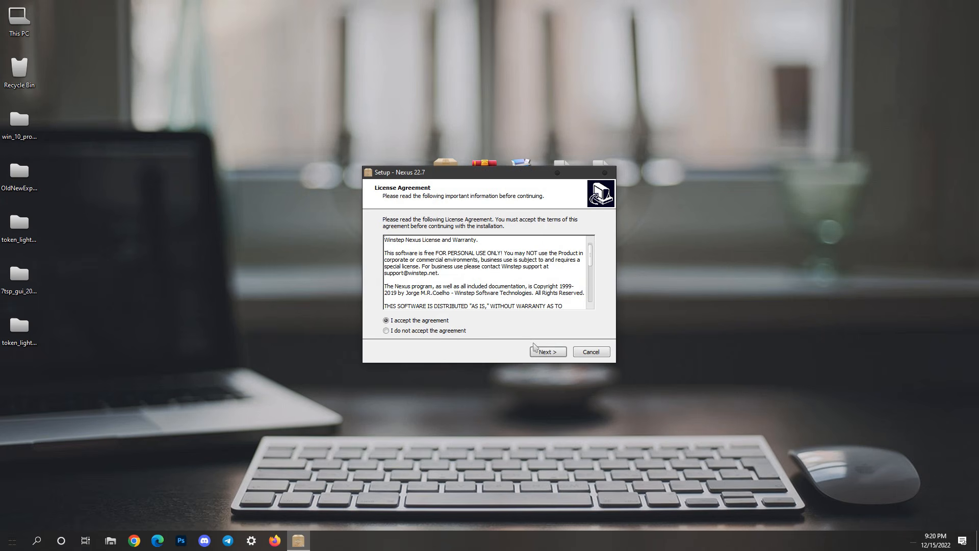
{"action": "left_click", "coordinate": [538, 352]}
{"action": "left_click", "coordinate": [539, 352]}
{"action": "left_click", "coordinate": [539, 353]}
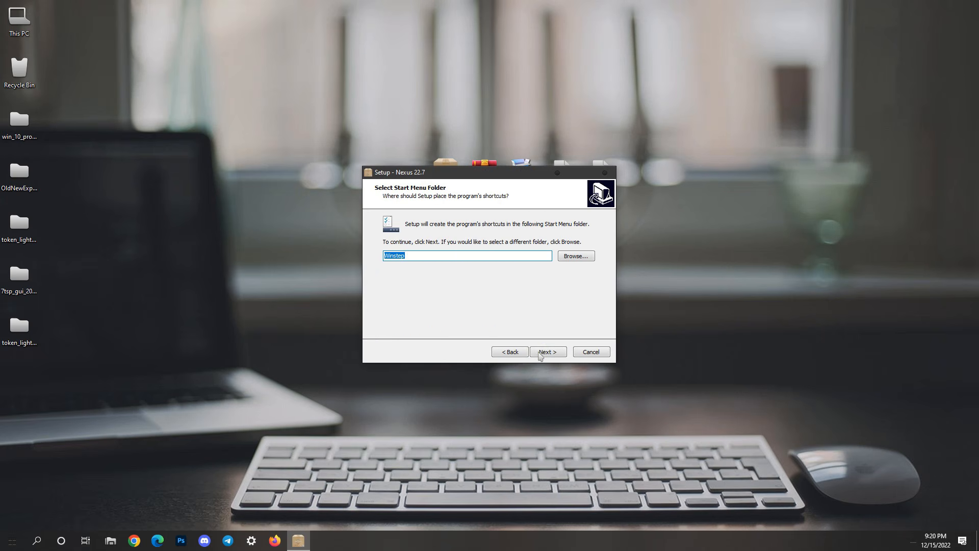
{"action": "left_click", "coordinate": [539, 352]}
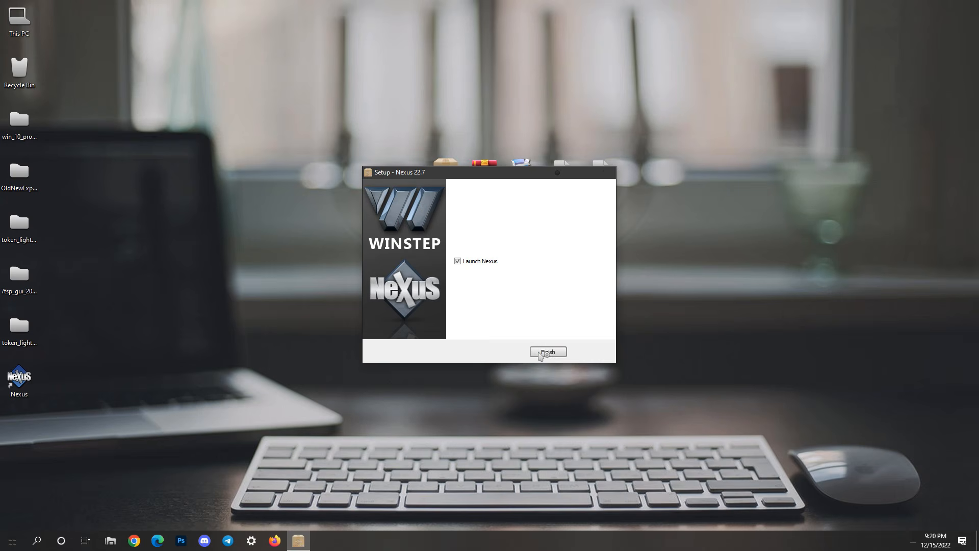
{"action": "left_click", "coordinate": [540, 354]}
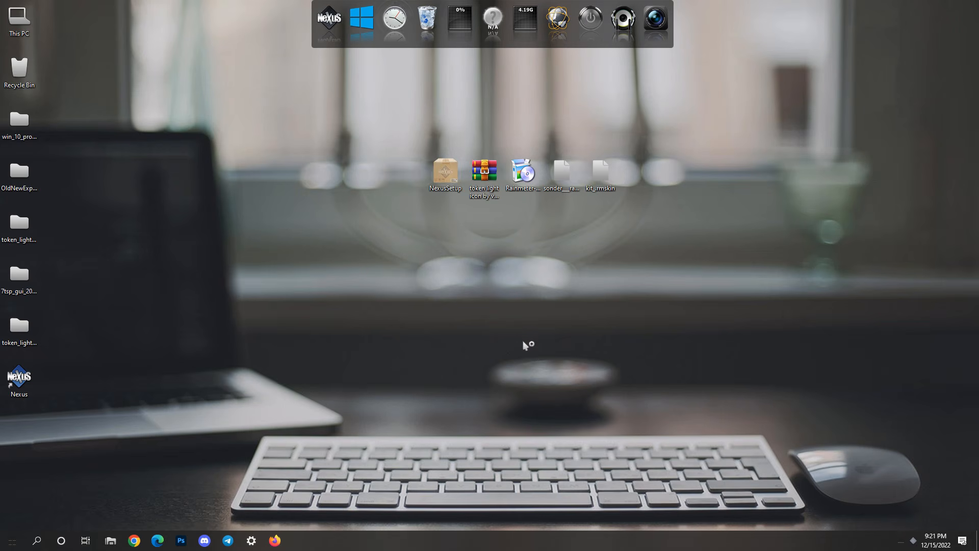
Step: Extract the token light icon by vinstar archive into a folder of the same name on the desktop
{"action": "right_click", "coordinate": [480, 177]}
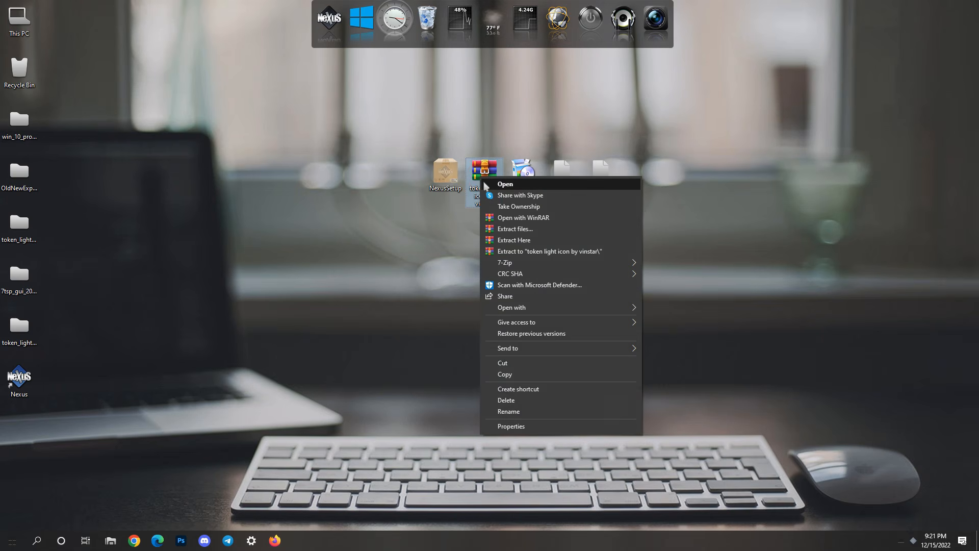
{"action": "left_click", "coordinate": [501, 230]}
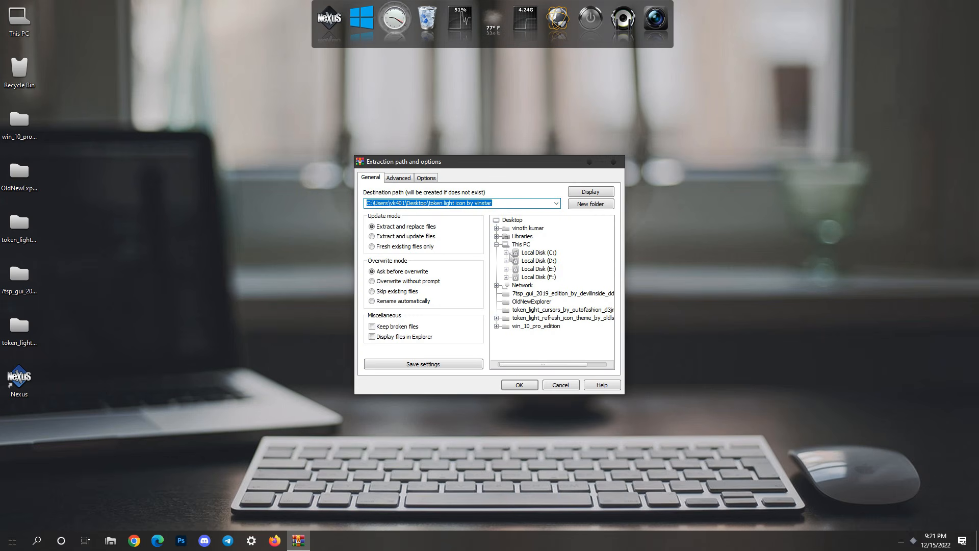
{"action": "left_click", "coordinate": [515, 386]}
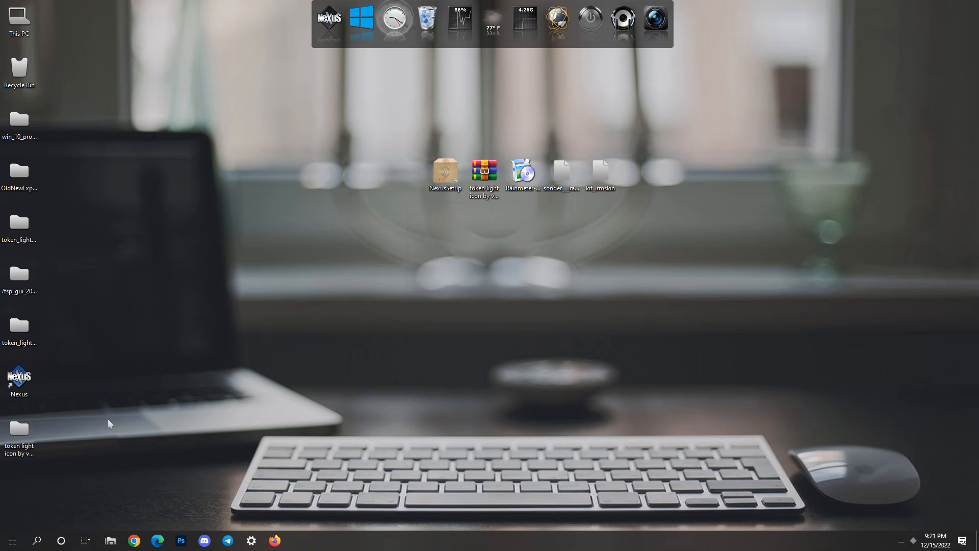
Step: Move the inner token light icon by vinstar folder to the root of Local Disk (C:) and open it there
{"action": "double_click", "coordinate": [24, 430]}
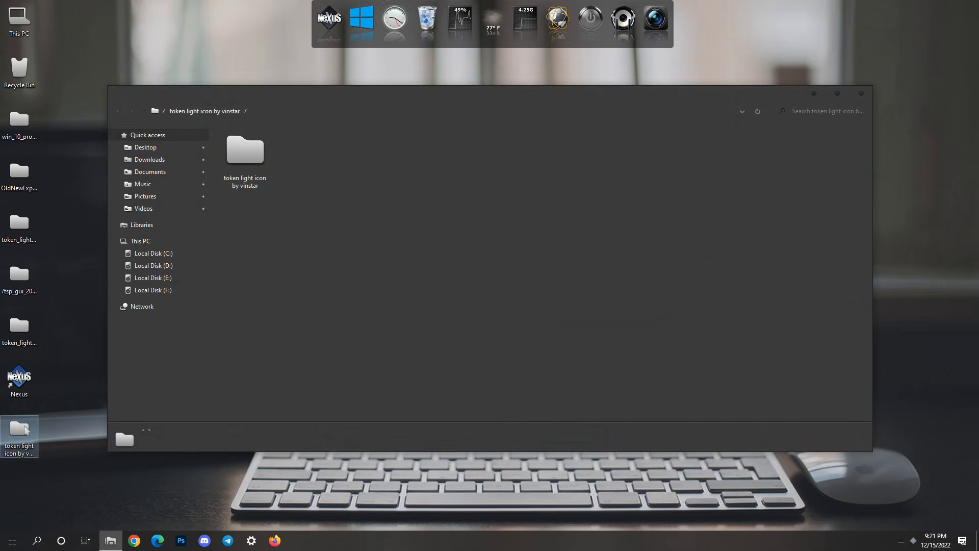
{"action": "right_click", "coordinate": [258, 163]}
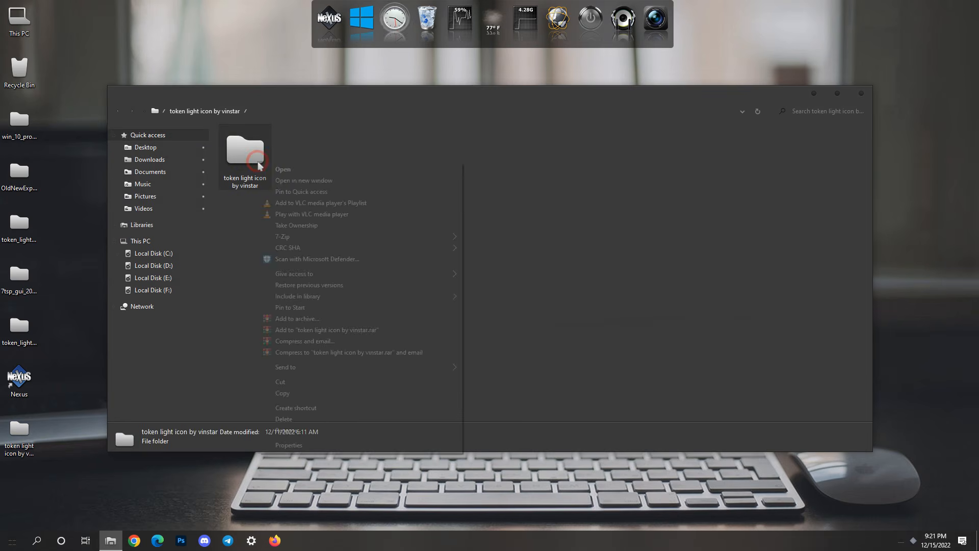
{"action": "left_click", "coordinate": [291, 382]}
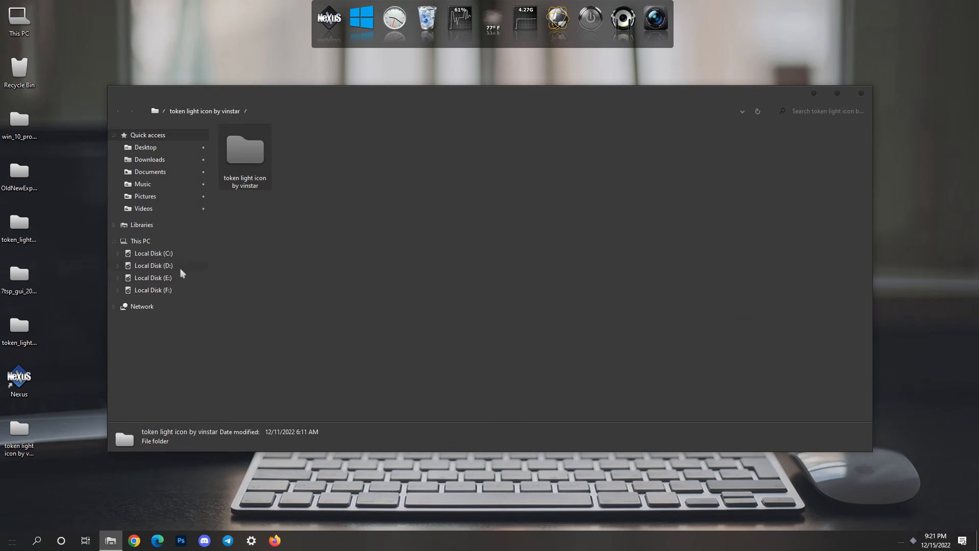
{"action": "left_click", "coordinate": [177, 241]}
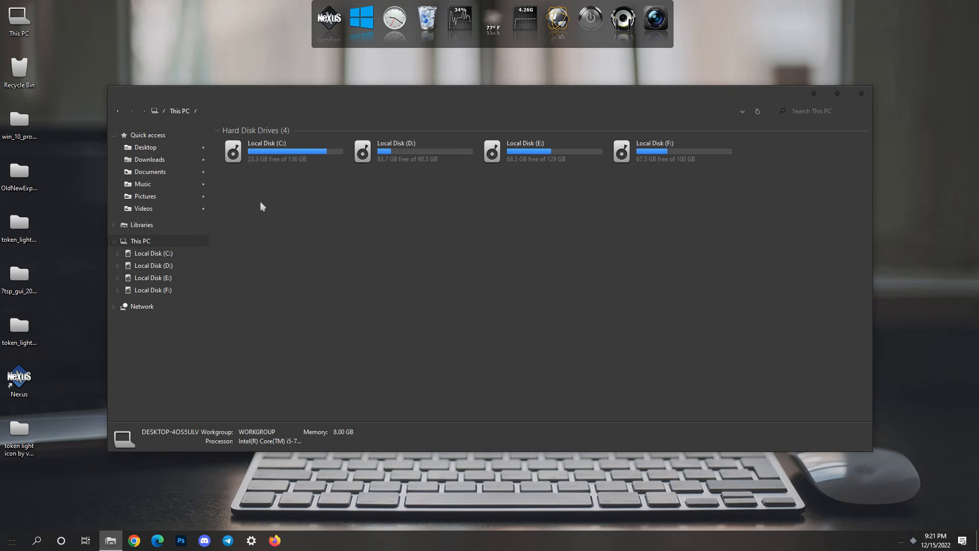
{"action": "double_click", "coordinate": [290, 153]}
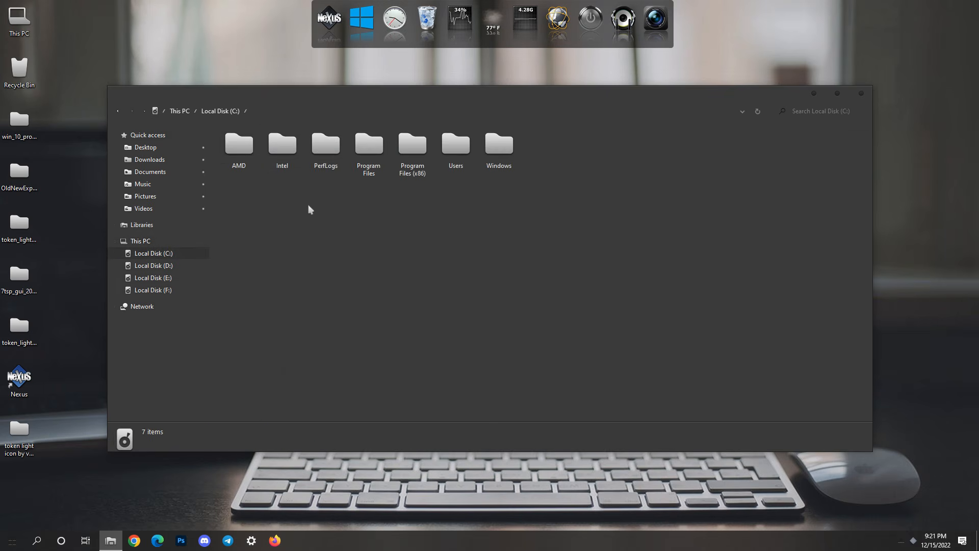
{"action": "right_click", "coordinate": [338, 218]}
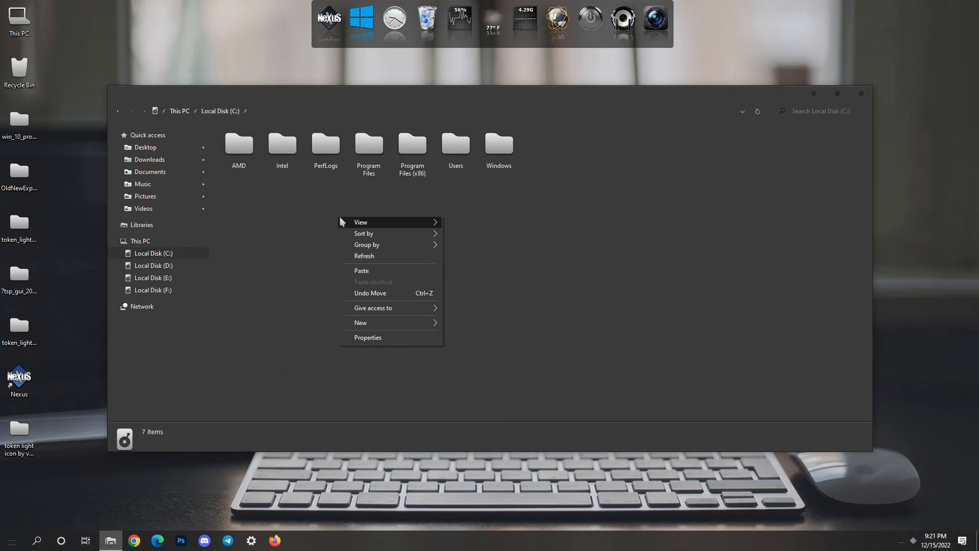
{"action": "left_click", "coordinate": [366, 271]}
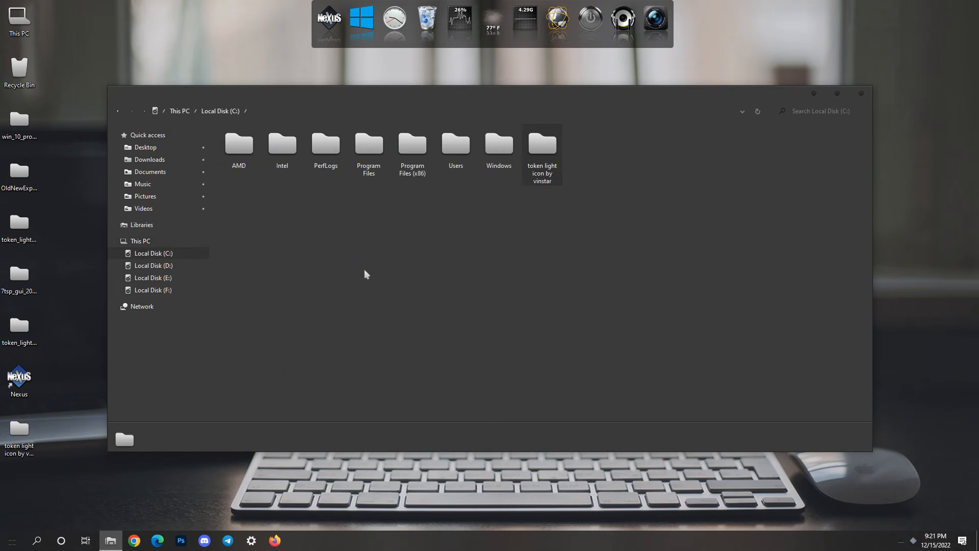
{"action": "double_click", "coordinate": [543, 148]}
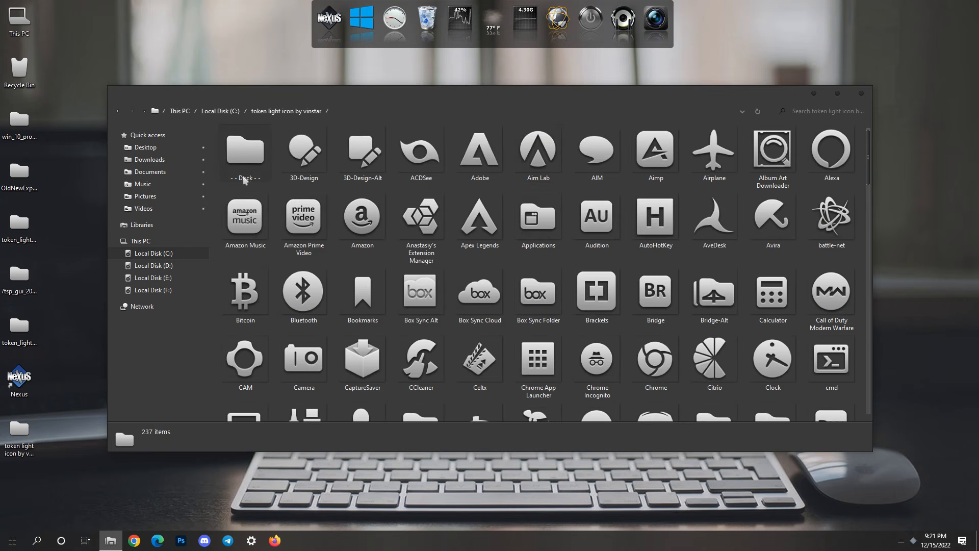
Step: Open the - - Dock - - folder, and open Documents > Winstep > NeXuS > Backgrounds in a second window offset from it
{"action": "double_click", "coordinate": [250, 146]}
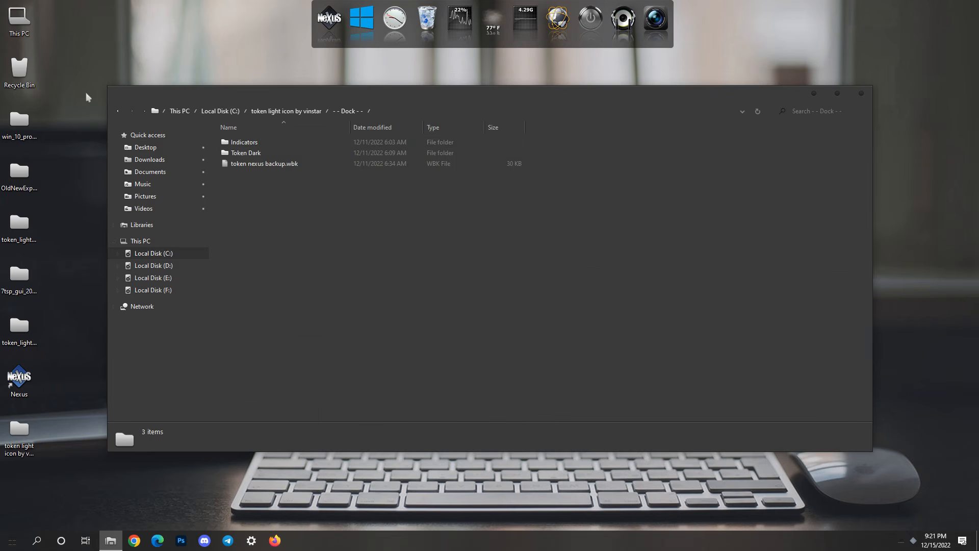
{"action": "double_click", "coordinate": [19, 19]}
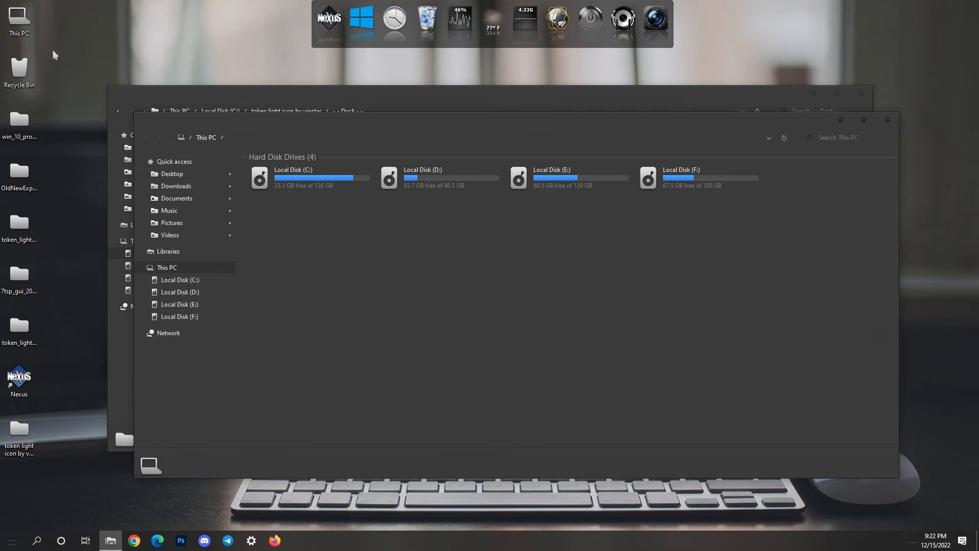
{"action": "left_click", "coordinate": [189, 199]}
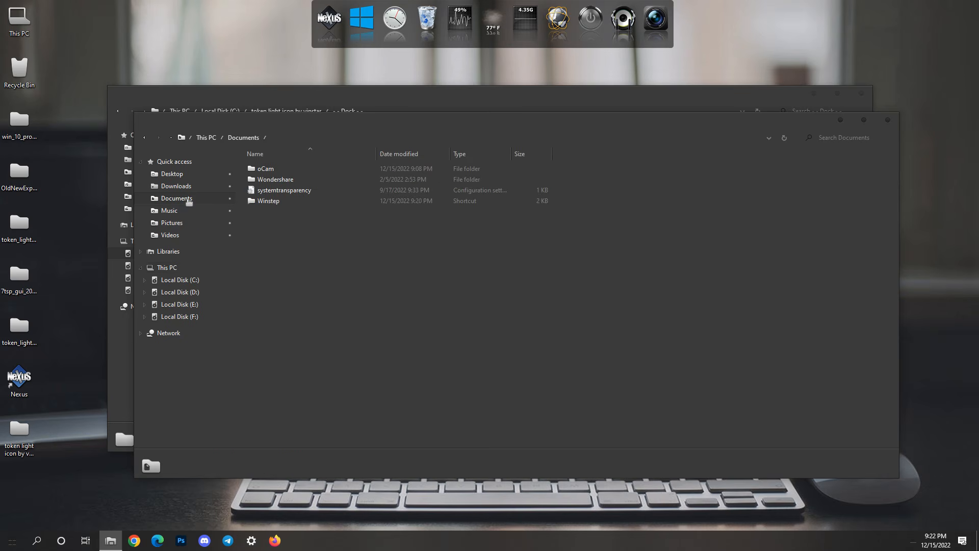
{"action": "left_click", "coordinate": [270, 204]}
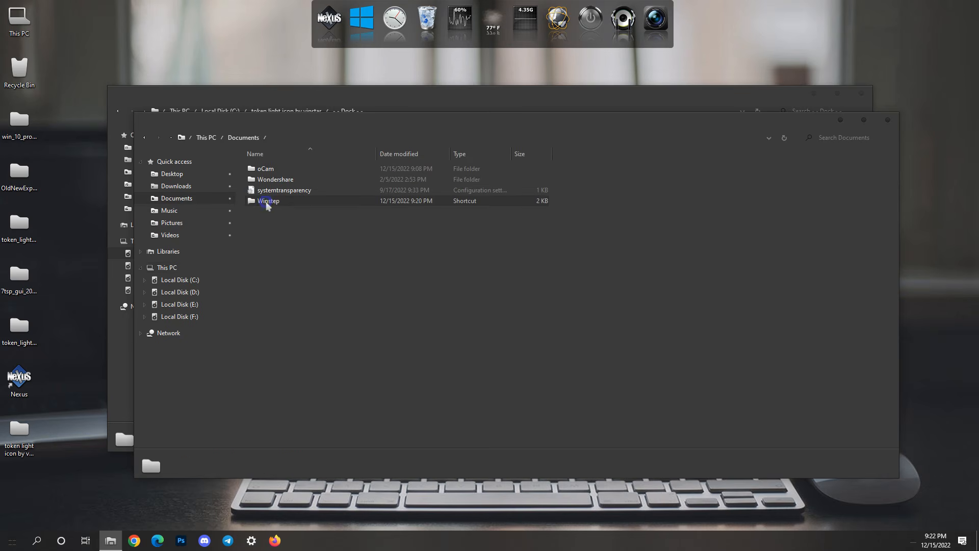
{"action": "double_click", "coordinate": [293, 201]}
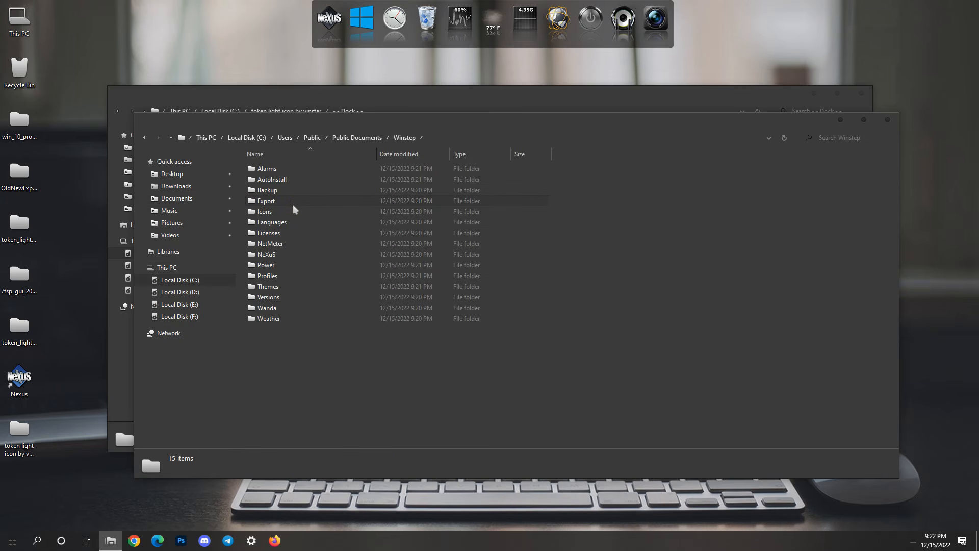
{"action": "left_click", "coordinate": [271, 258]}
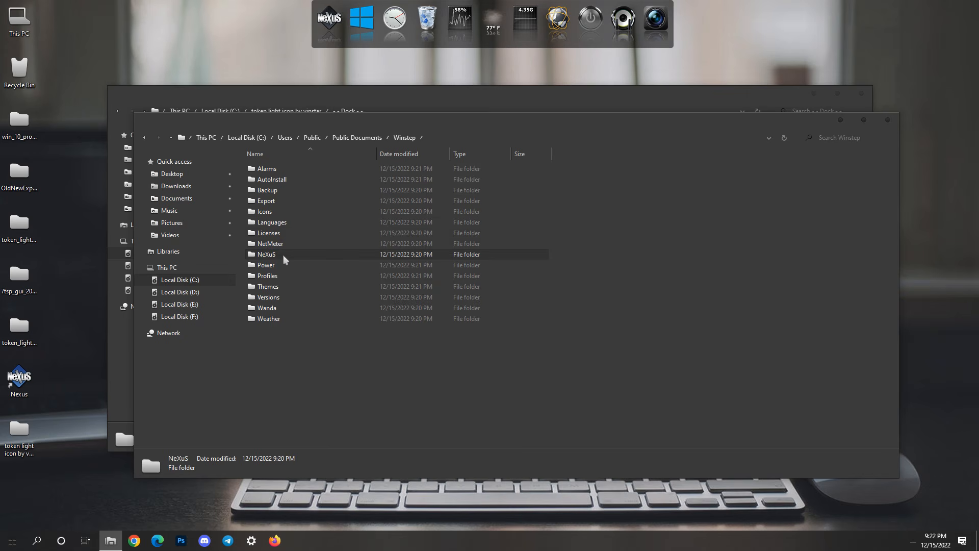
{"action": "double_click", "coordinate": [284, 255]}
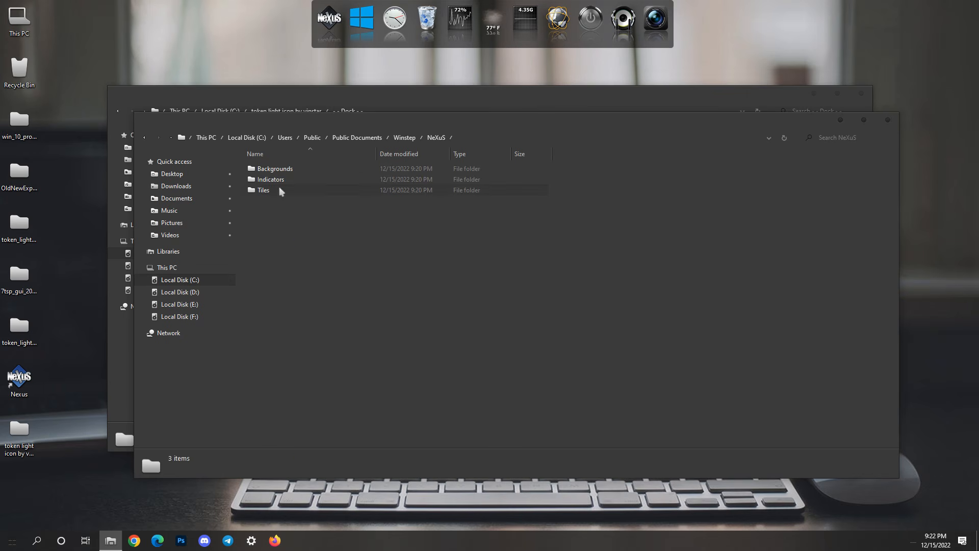
{"action": "left_click", "coordinate": [280, 170]}
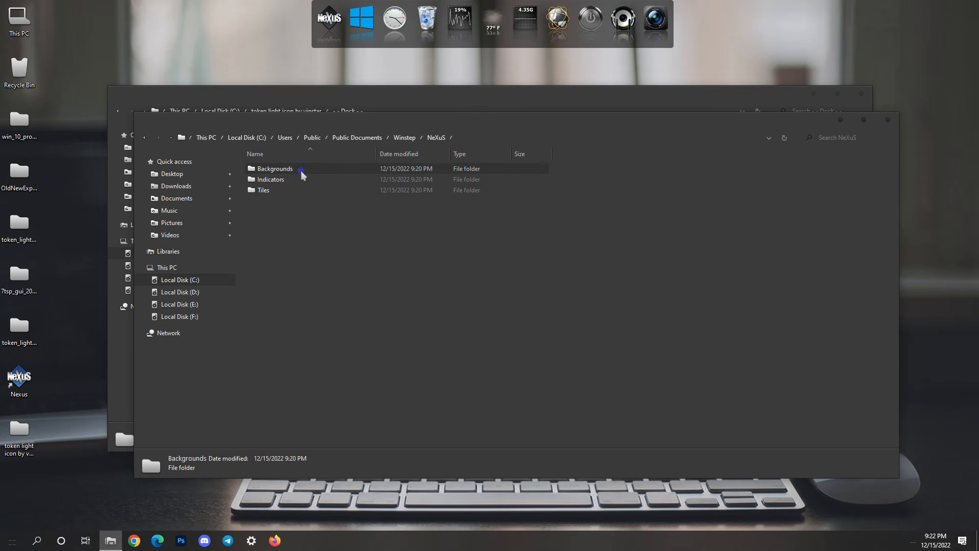
{"action": "double_click", "coordinate": [301, 171]}
{"action": "left_click_drag", "start_coordinate": [303, 120], "coordinate": [398, 174]}
Step: Move the Token Dark folder from the - - Dock - - folder into the NeXuS Backgrounds folder
{"action": "left_click", "coordinate": [236, 155]}
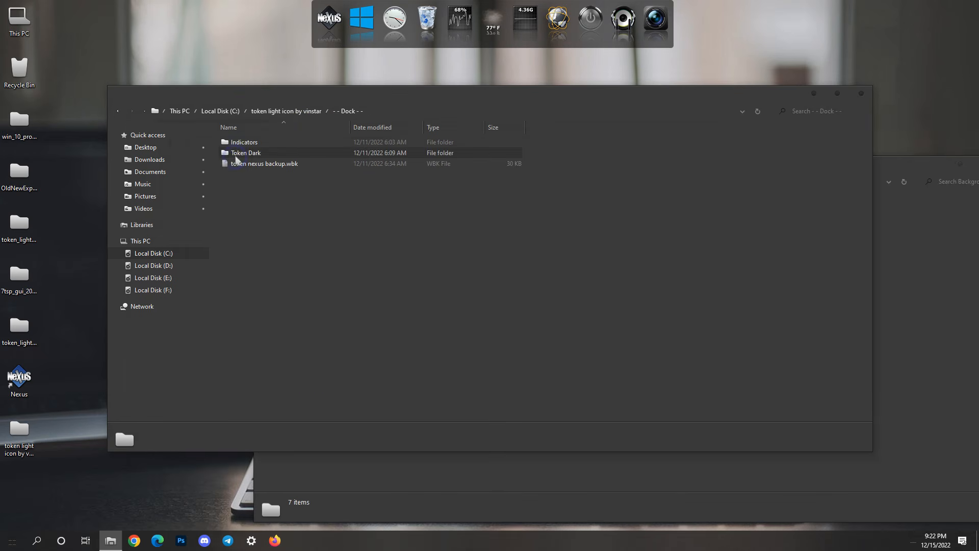
{"action": "right_click", "coordinate": [259, 154]}
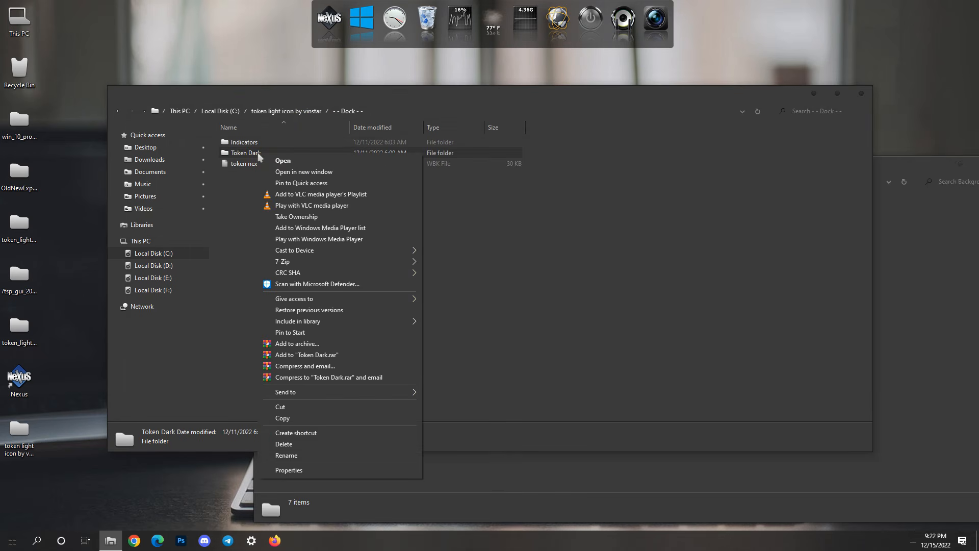
{"action": "left_click", "coordinate": [280, 406]}
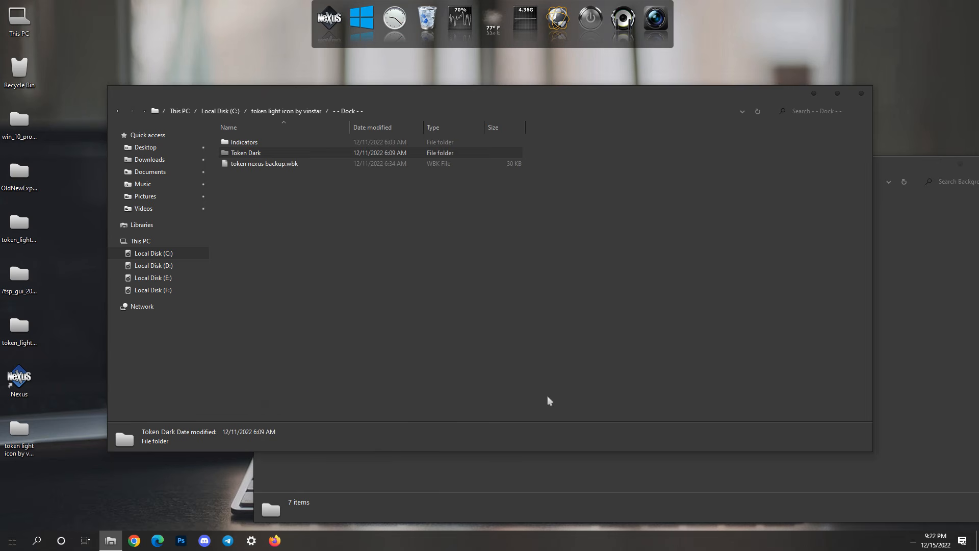
{"action": "left_click", "coordinate": [910, 288]}
{"action": "right_click", "coordinate": [910, 288]}
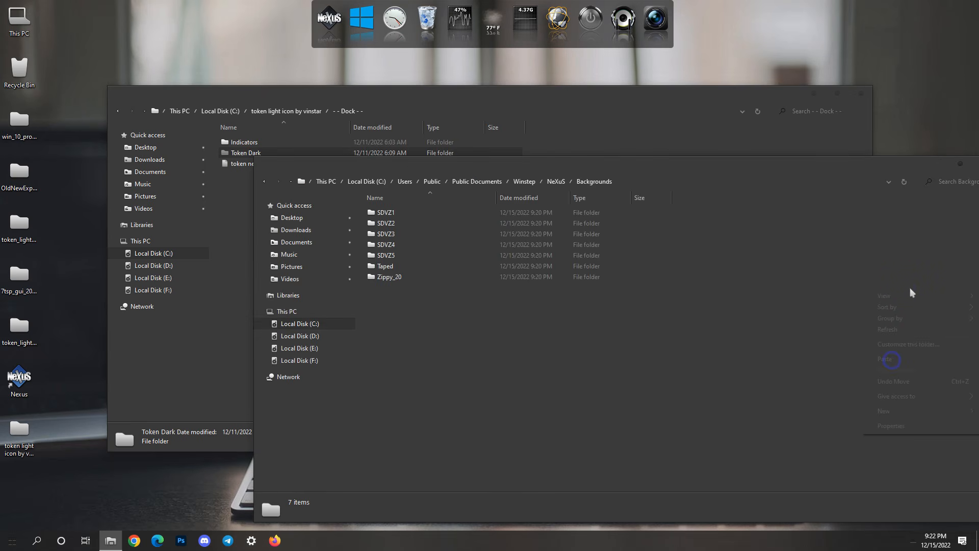
{"action": "left_click", "coordinate": [892, 360]}
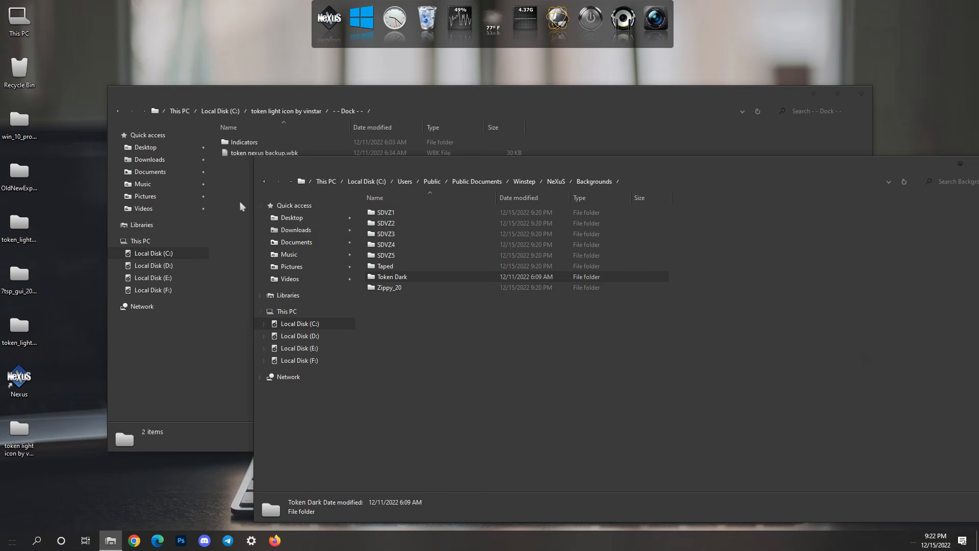
Step: Open the Indicators folder of - - Dock - - in one window and the NeXuS Indicators folder in the other
{"action": "left_click", "coordinate": [244, 146]}
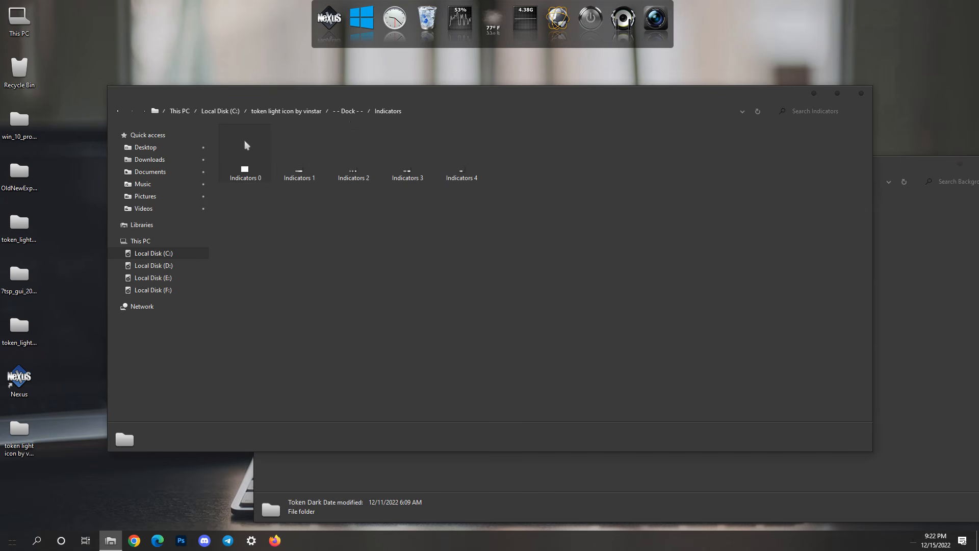
{"action": "left_click", "coordinate": [498, 459]}
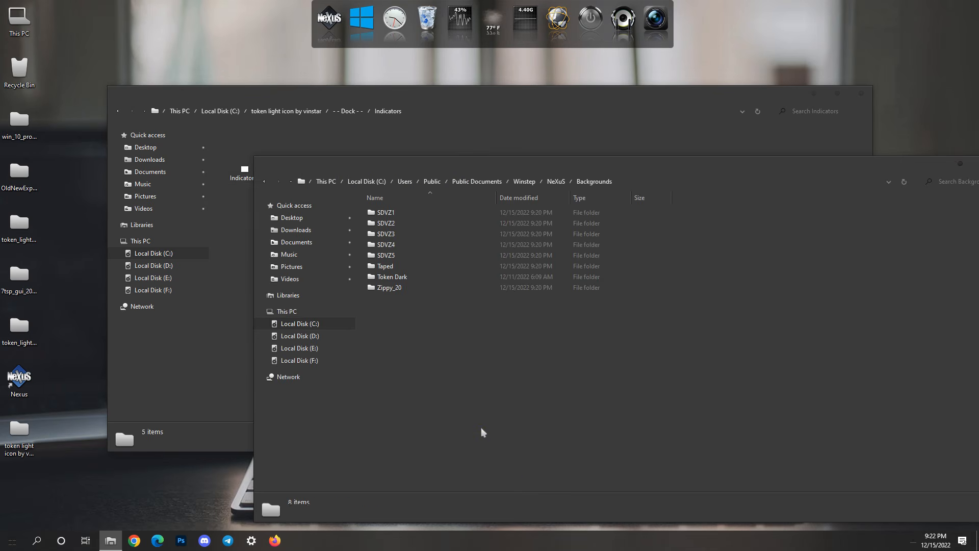
{"action": "left_click", "coordinate": [264, 182]}
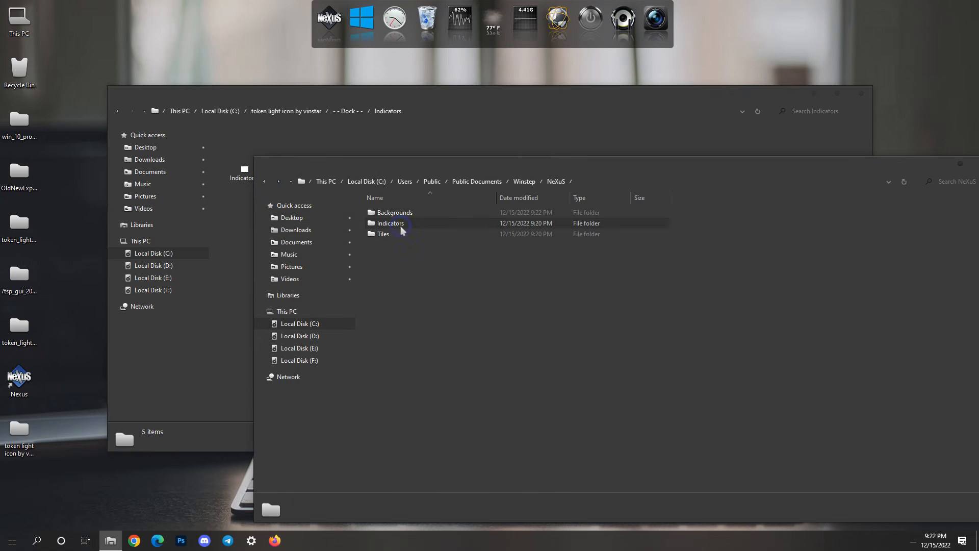
{"action": "left_click", "coordinate": [419, 225]}
{"action": "double_click", "coordinate": [420, 226]}
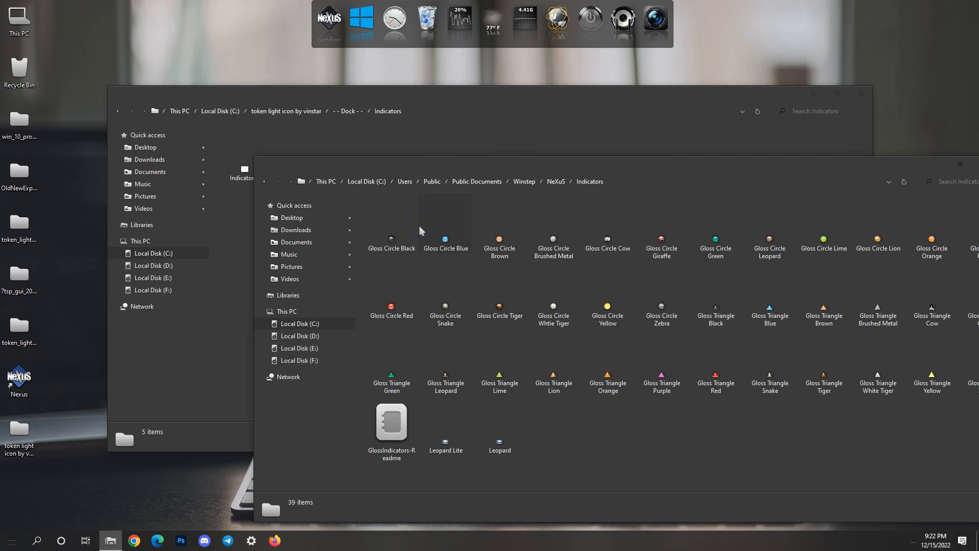
Step: Move the files Indicators 0 through Indicators 4 into the NeXuS Indicators folder, and close both folder windows
{"action": "left_click", "coordinate": [239, 215]}
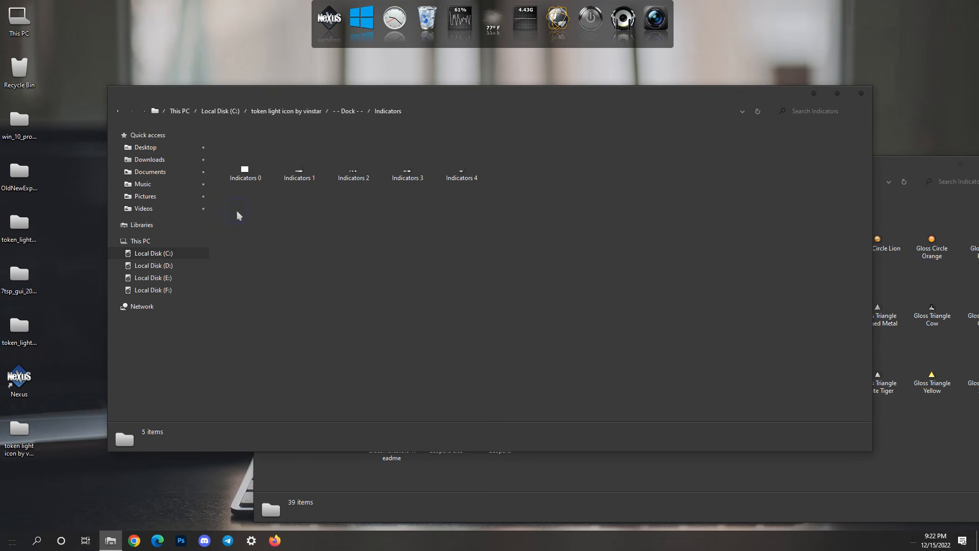
{"action": "left_click_drag", "start_coordinate": [245, 216], "coordinate": [478, 170]}
{"action": "right_click", "coordinate": [473, 176]}
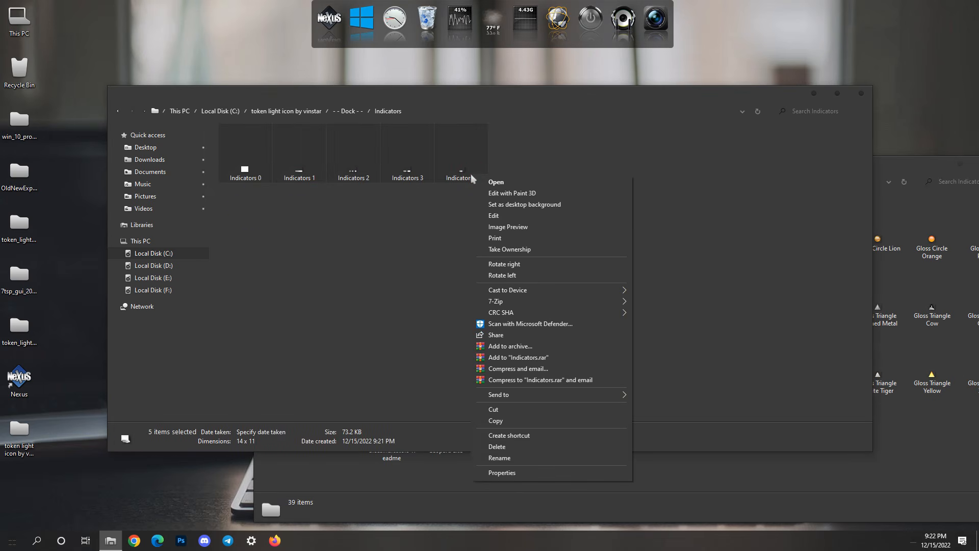
{"action": "left_click", "coordinate": [503, 409]}
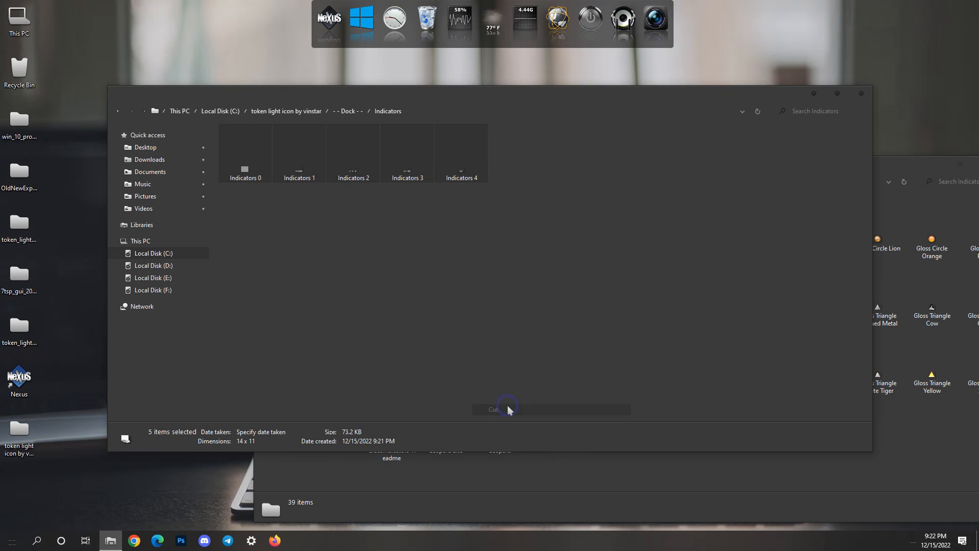
{"action": "left_click", "coordinate": [555, 482]}
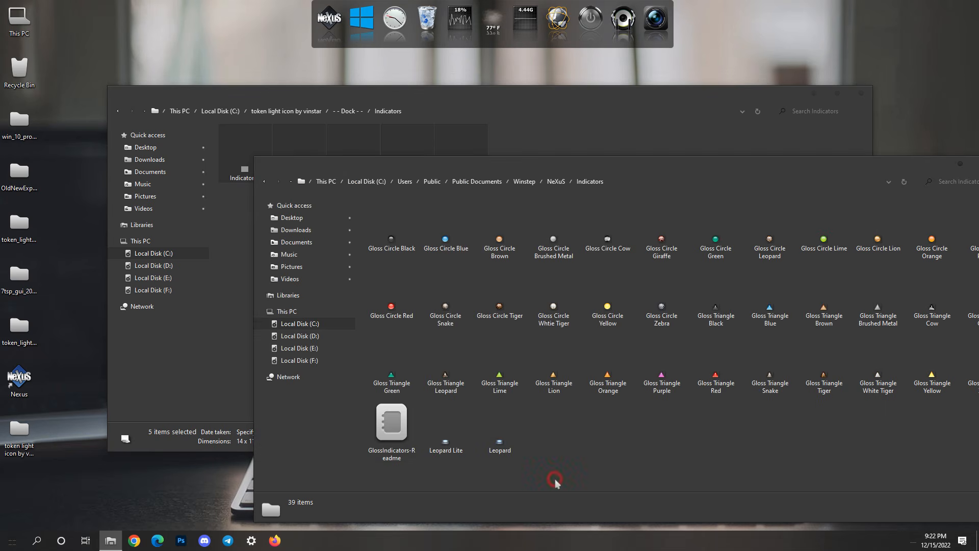
{"action": "right_click", "coordinate": [556, 481]}
{"action": "left_click", "coordinate": [580, 403]}
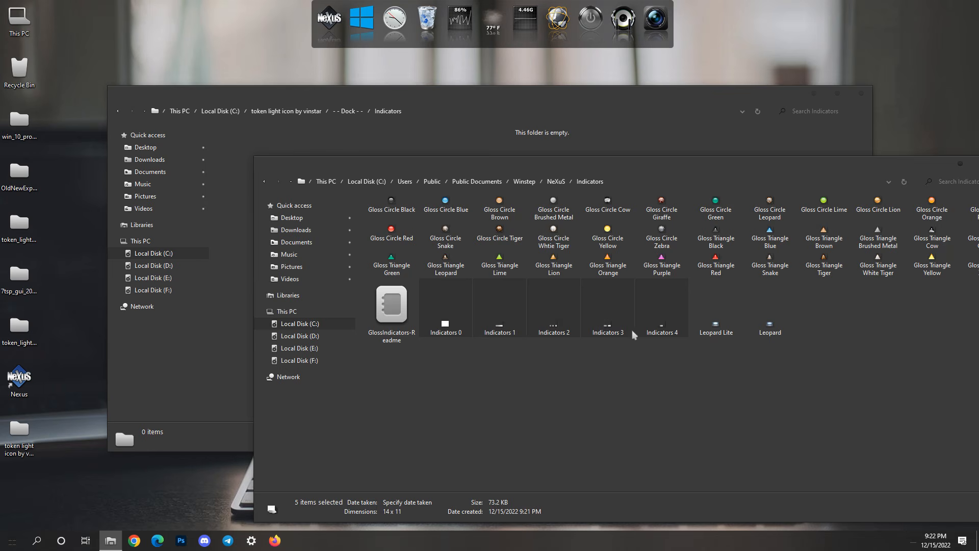
{"action": "left_click", "coordinate": [858, 96]}
{"action": "left_click_drag", "start_coordinate": [870, 167], "coordinate": [745, 118]}
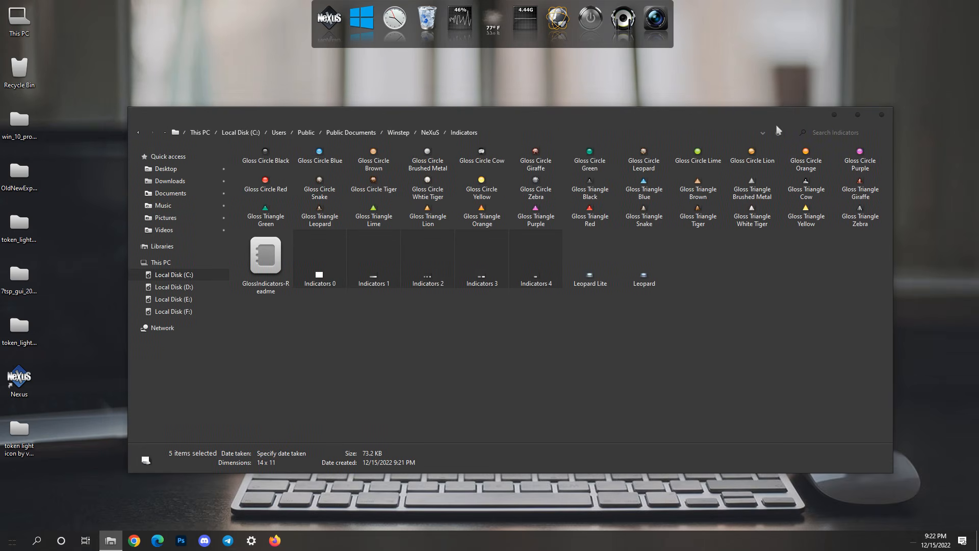
{"action": "left_click", "coordinate": [882, 115]}
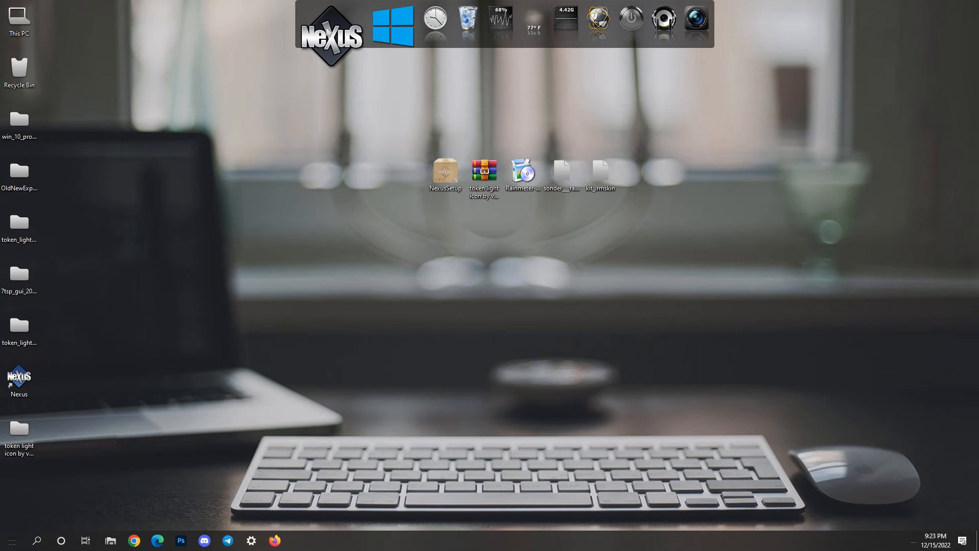
Step: Restore the Nexus configuration from token nexus backup.wbk in C:\token light icon by vinstar\- - Dock - -
{"action": "left_click", "coordinate": [327, 29]}
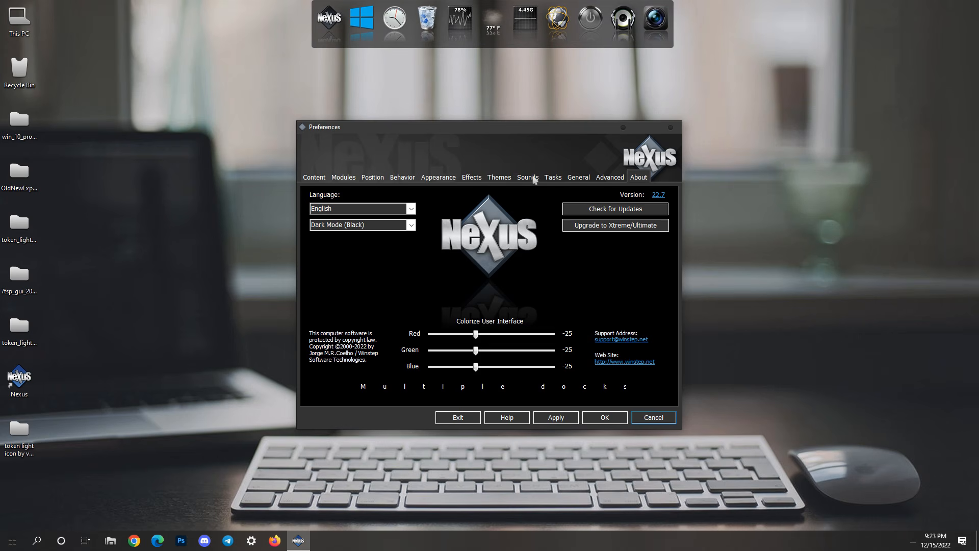
{"action": "left_click", "coordinate": [610, 179]}
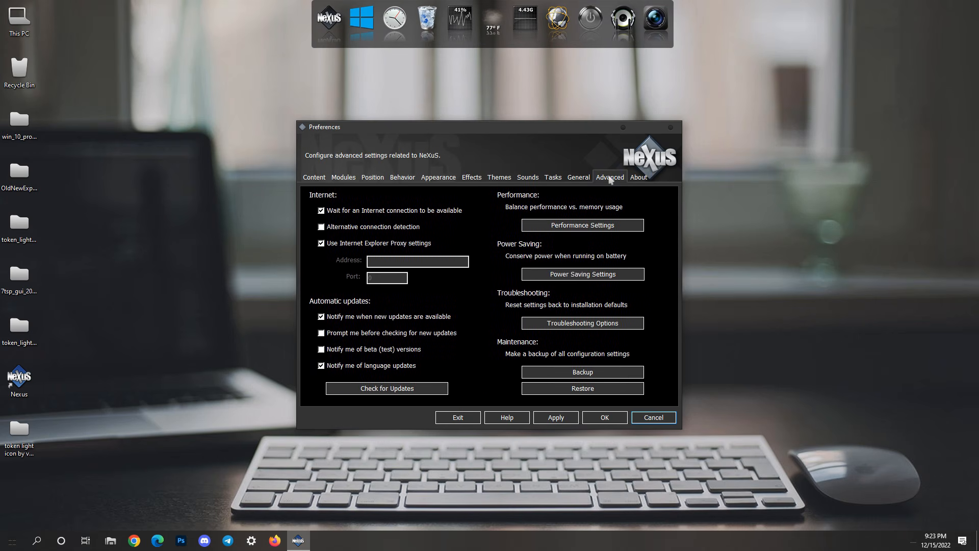
{"action": "left_click", "coordinate": [582, 391]}
{"action": "left_click", "coordinate": [583, 390]}
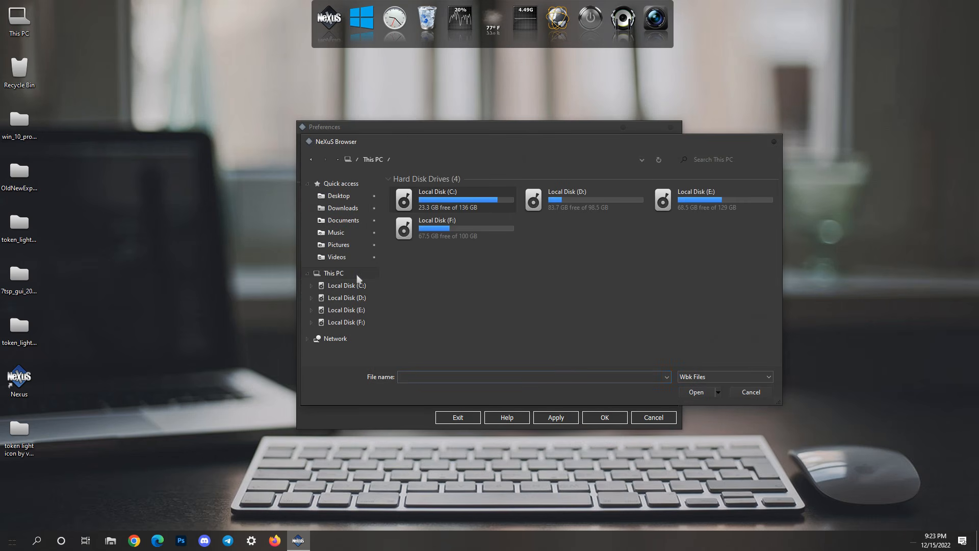
{"action": "double_click", "coordinate": [473, 204]}
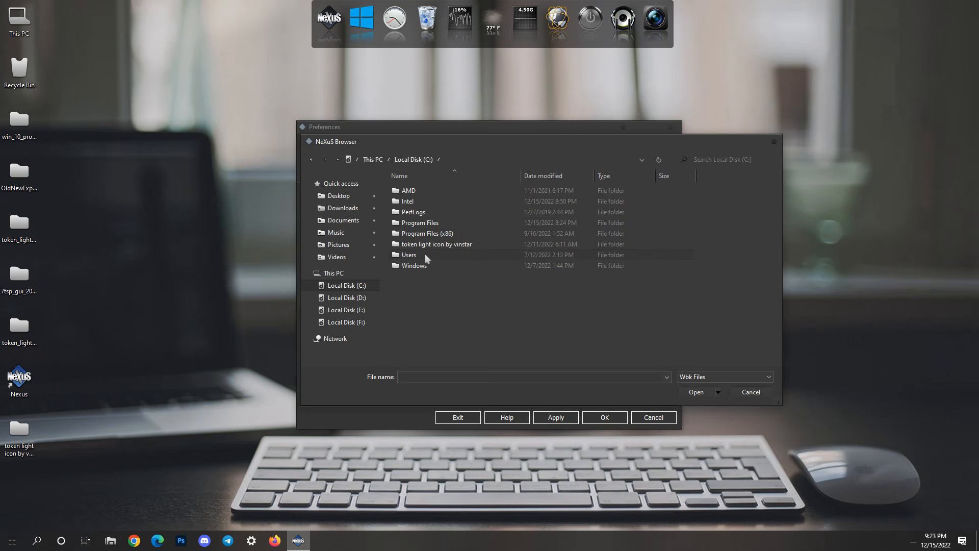
{"action": "double_click", "coordinate": [476, 246]}
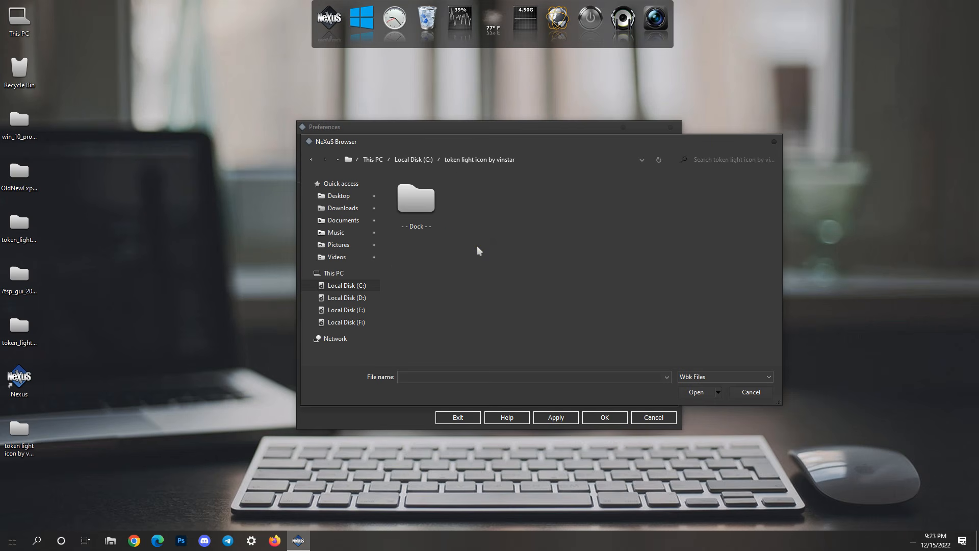
{"action": "double_click", "coordinate": [423, 213]}
{"action": "left_click", "coordinate": [430, 204]}
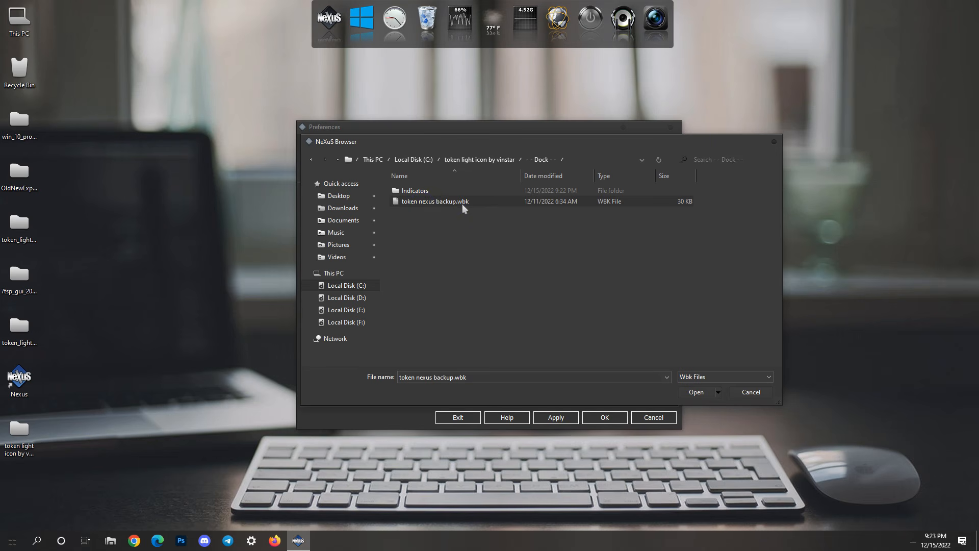
{"action": "left_click", "coordinate": [697, 393]}
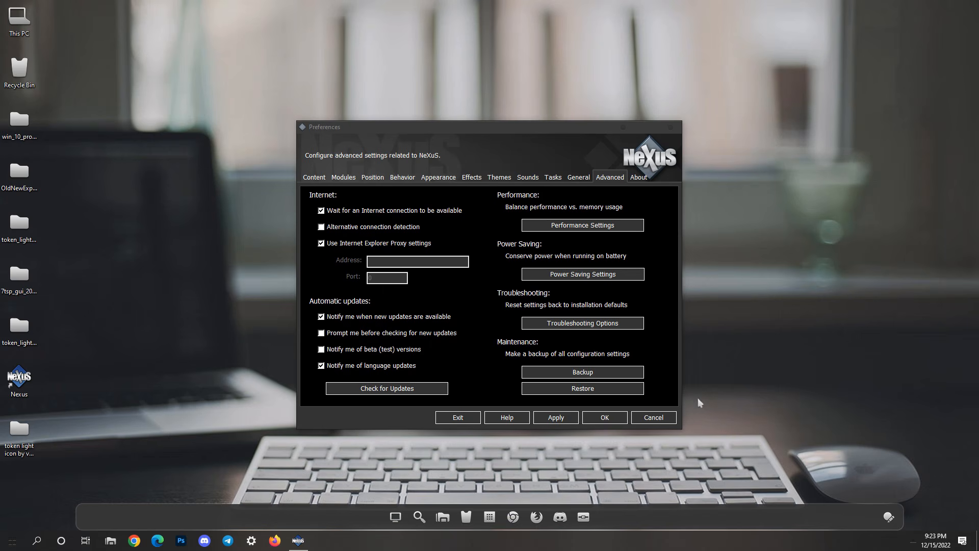
Step: Accept the Nexus preferences to apply the settings, and open the Start menu from the dock
{"action": "left_click", "coordinate": [603, 418]}
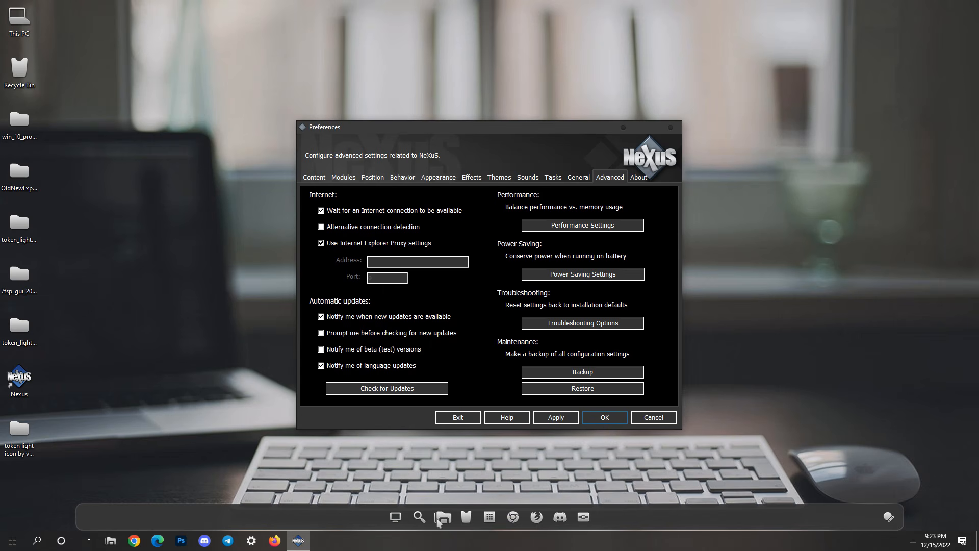
{"action": "left_click", "coordinate": [585, 518]}
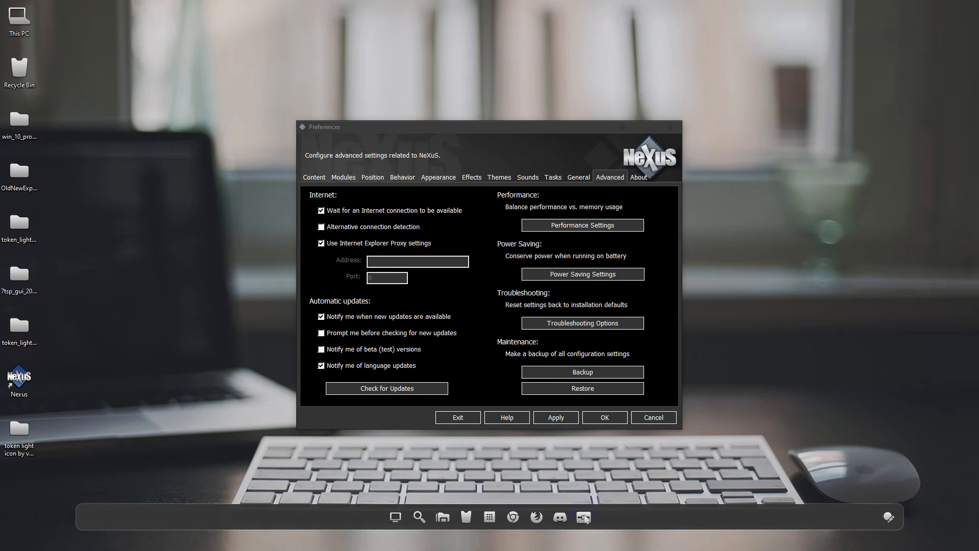
{"action": "left_click", "coordinate": [605, 418]}
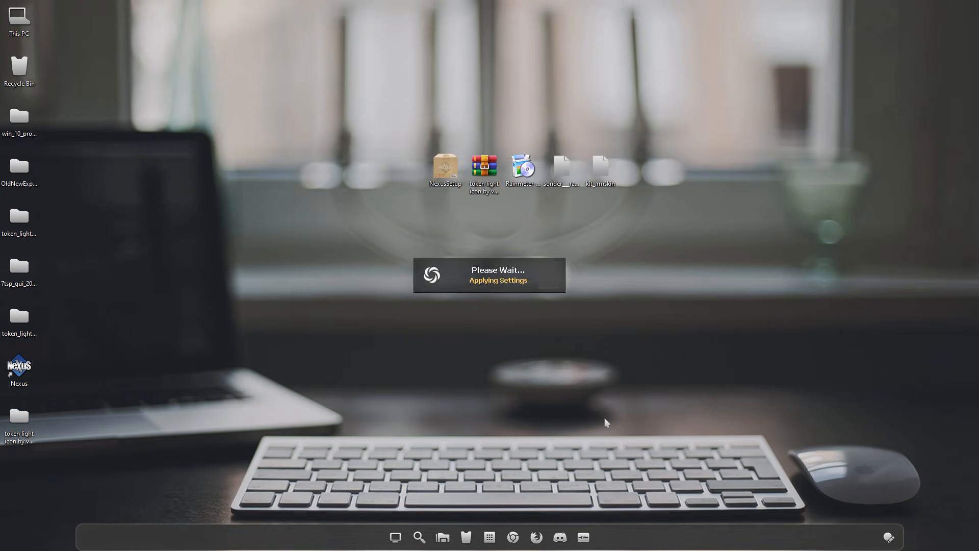
{"action": "left_click", "coordinate": [490, 538]}
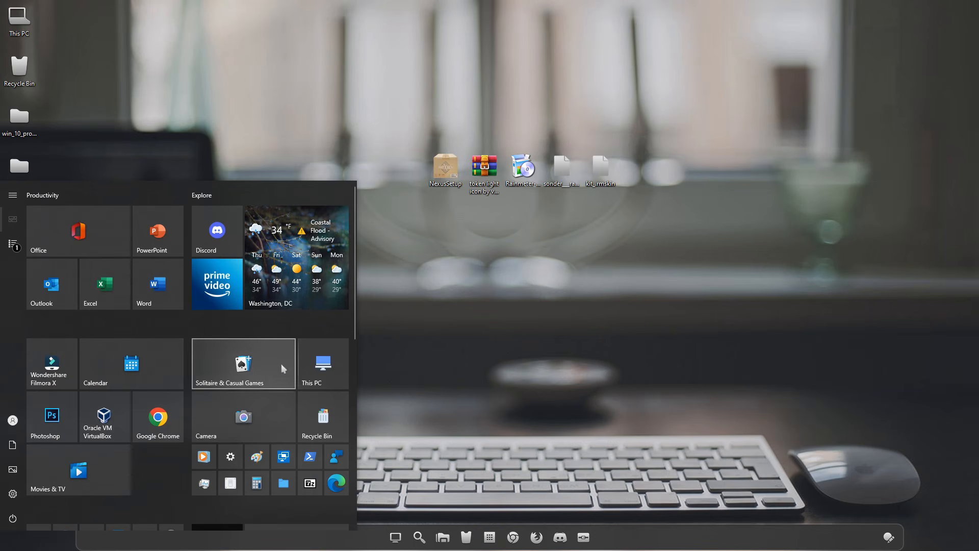
Step: Turn on Use Start full screen in the Start personalization settings, and close Settings
{"action": "left_click", "coordinate": [494, 356]}
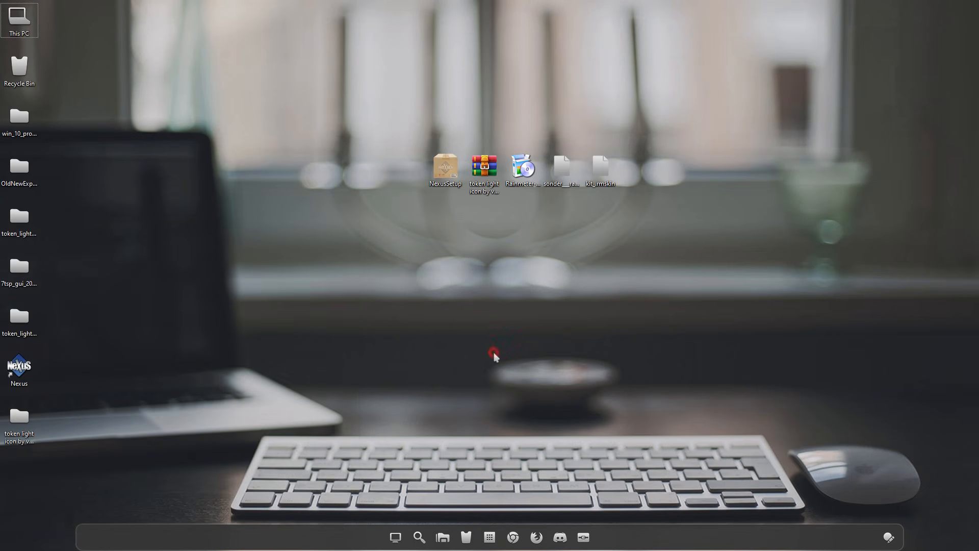
{"action": "right_click", "coordinate": [494, 355]}
{"action": "left_click", "coordinate": [513, 484]}
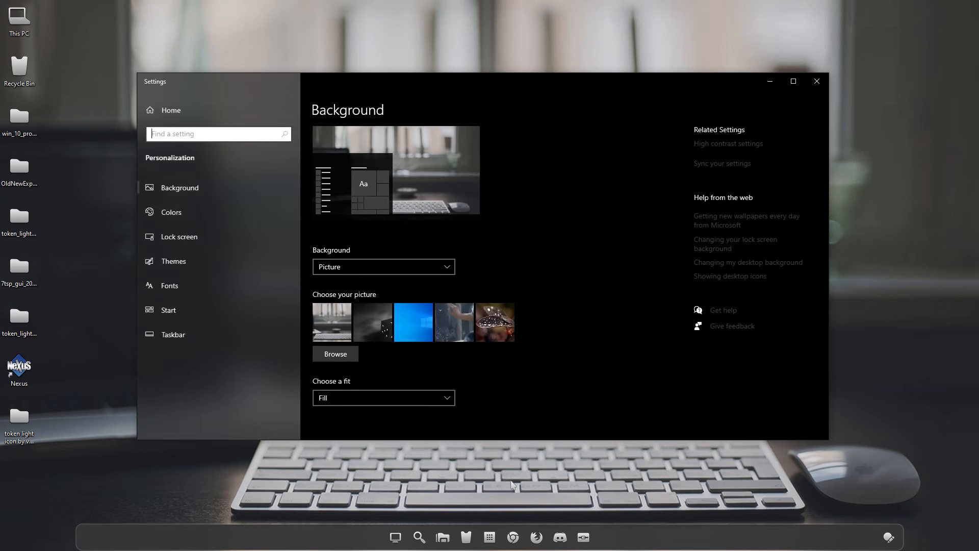
{"action": "left_click", "coordinate": [280, 308]}
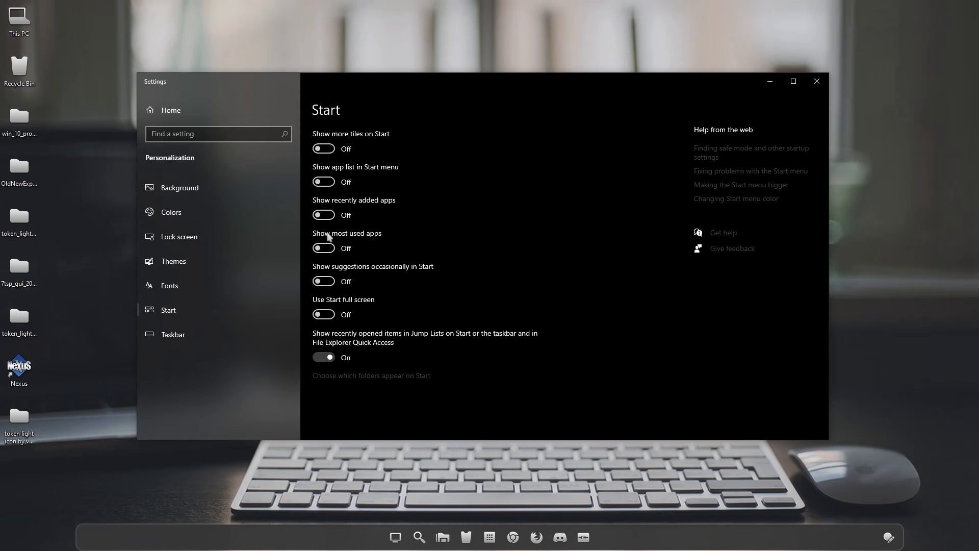
{"action": "left_click", "coordinate": [325, 317]}
{"action": "left_click", "coordinate": [820, 85]}
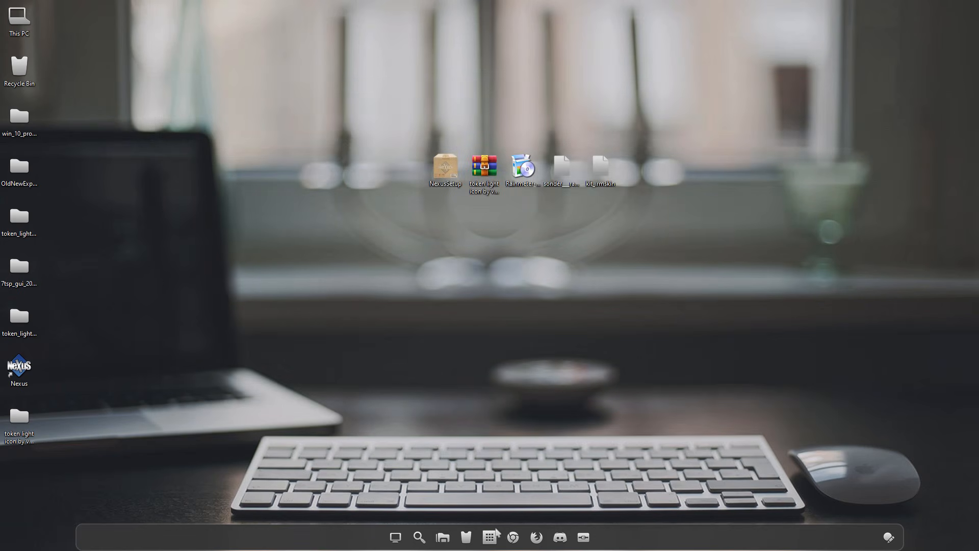
Step: Open the full-screen Start menu from the dock and look through the list of all apps
{"action": "left_click", "coordinate": [489, 537]}
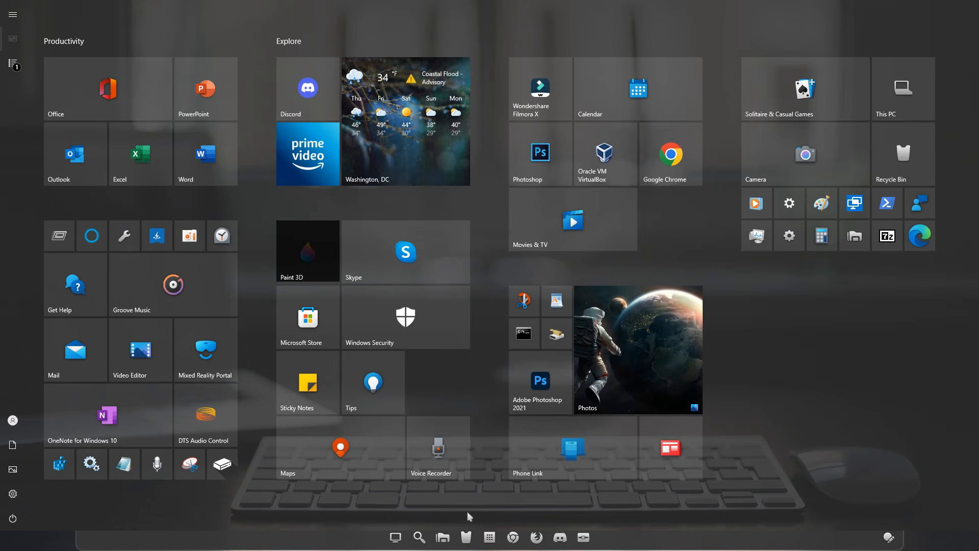
{"action": "left_click", "coordinate": [16, 71]}
{"action": "scroll", "coordinate": [221, 308], "scroll_direction": "down", "scroll_amount": 10}
{"action": "left_click", "coordinate": [284, 541]}
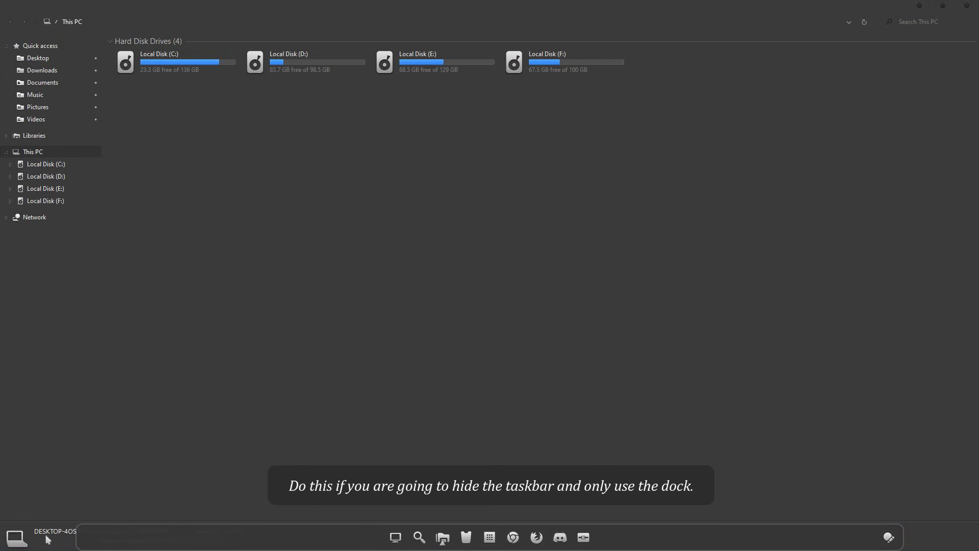
Step: Set the Nexus position preferences to prevent maximized windows from overlapping the dock, apply them, and restore the This PC window to its smaller size
{"action": "right_click", "coordinate": [322, 538]}
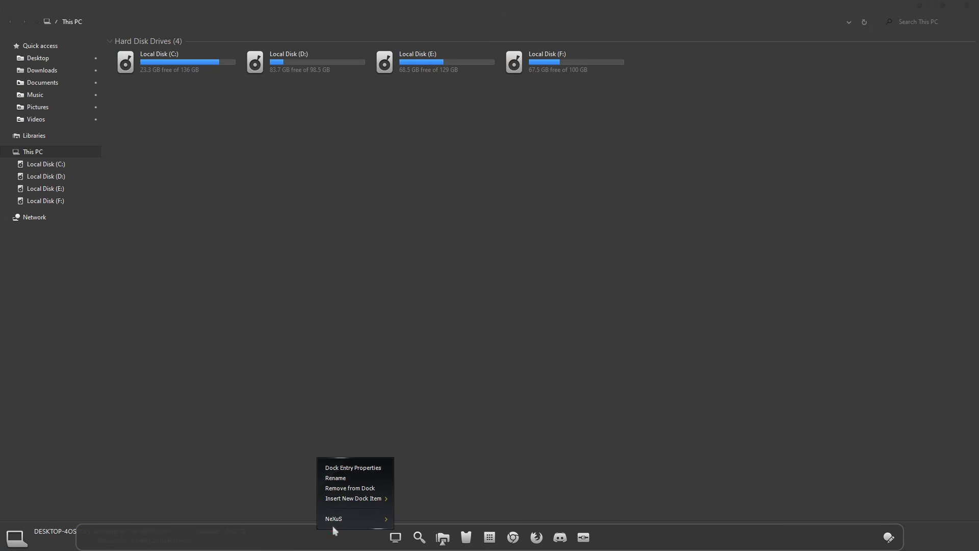
{"action": "mouse_move", "coordinate": [338, 521]}
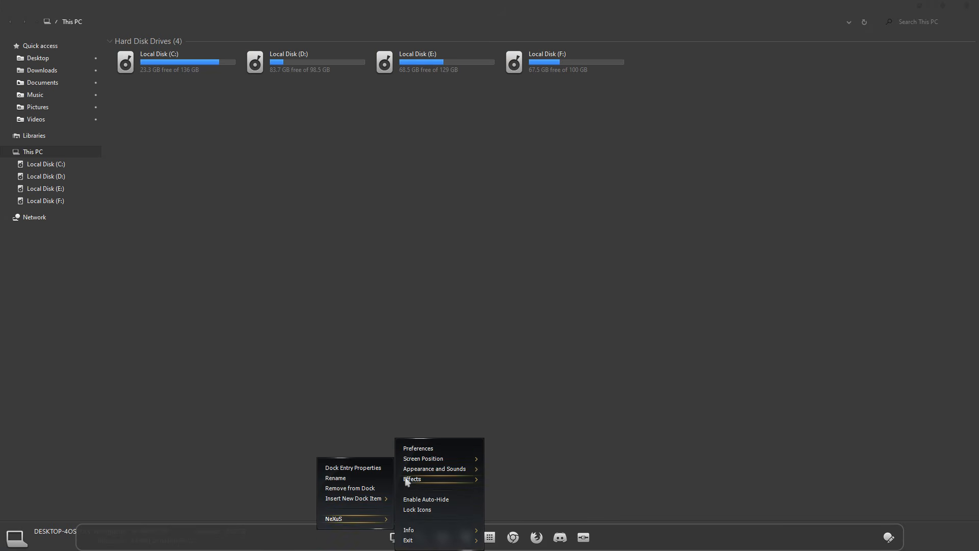
{"action": "left_click", "coordinate": [409, 451]}
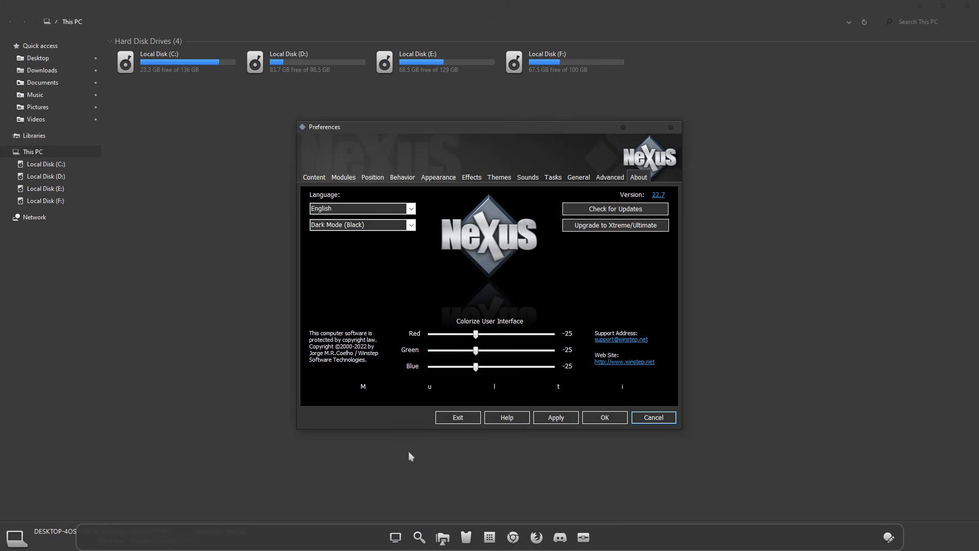
{"action": "left_click", "coordinate": [373, 178]}
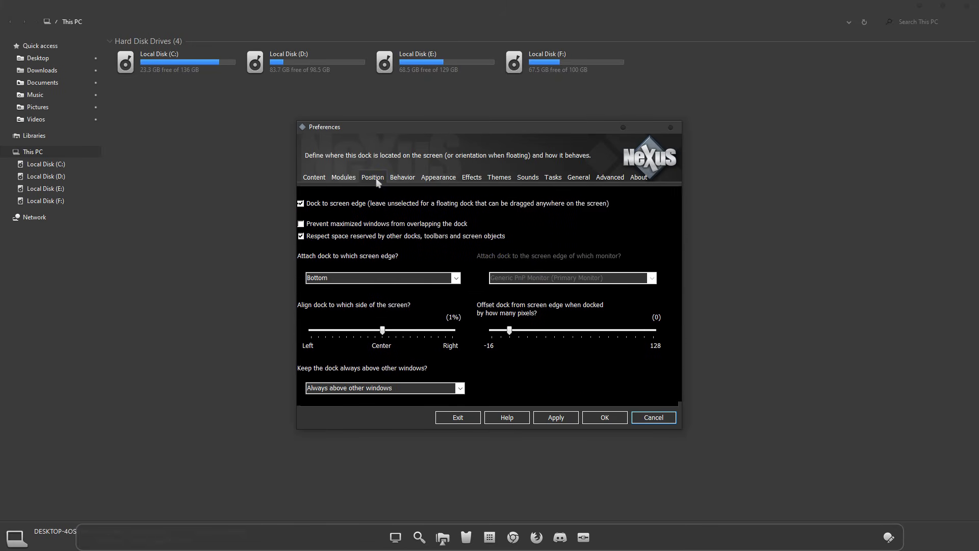
{"action": "left_click", "coordinate": [309, 224]}
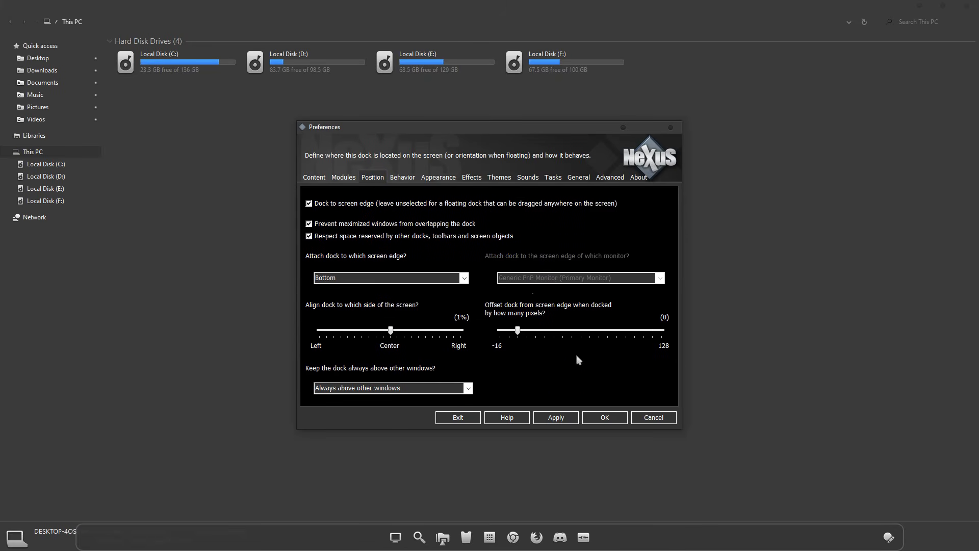
{"action": "left_click", "coordinate": [556, 418]}
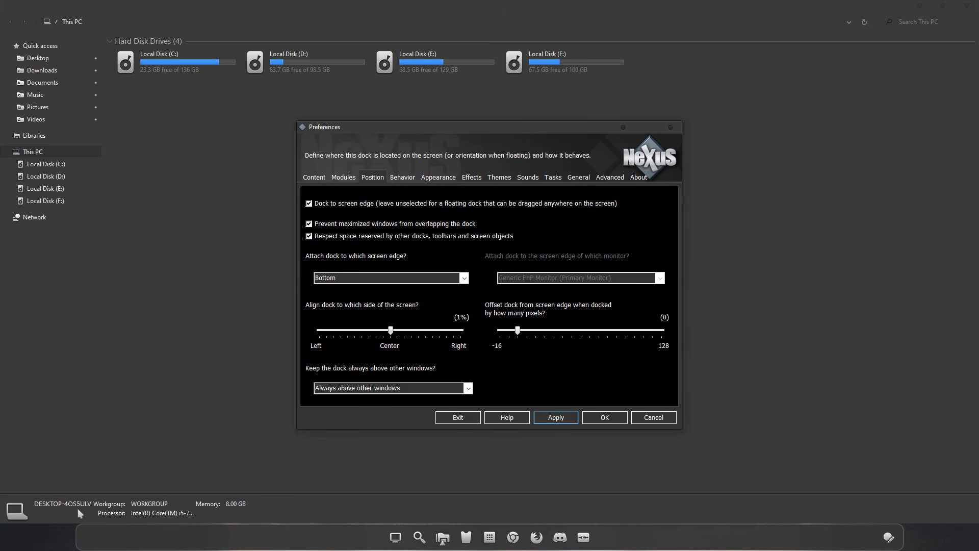
{"action": "left_click", "coordinate": [546, 7]}
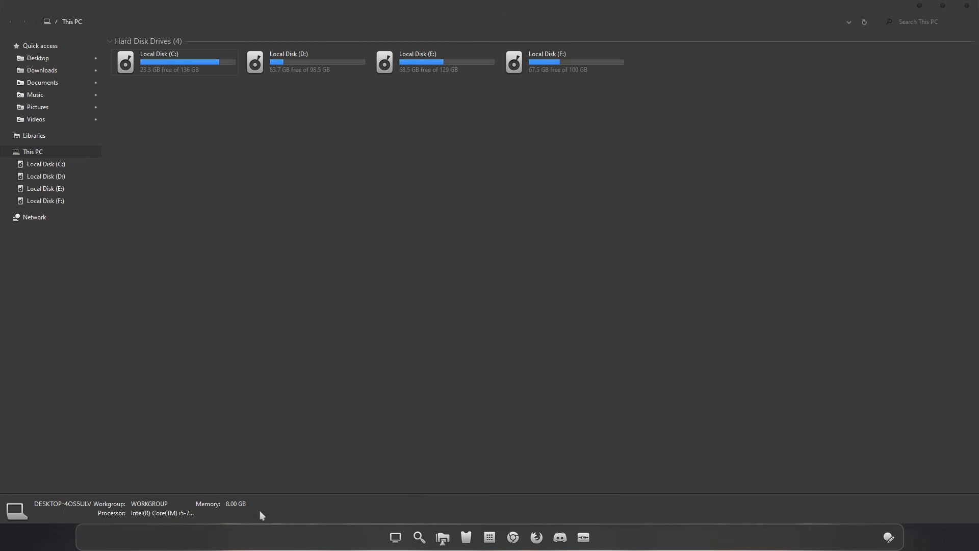
{"action": "double_click", "coordinate": [399, 11]}
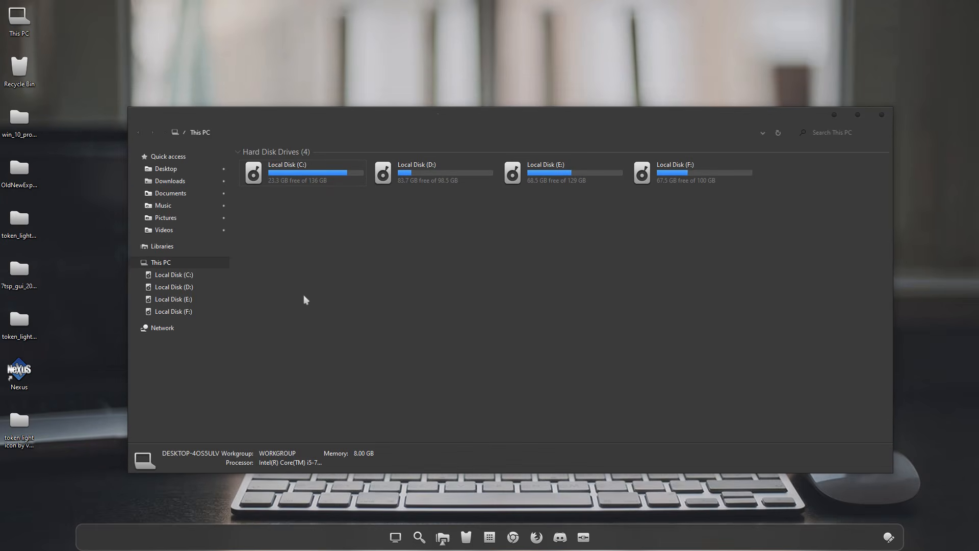
Step: Enable showing running applications in the dock in the Nexus content preferences, apply, and test the This PC window preview from the dock
{"action": "key", "text": "alt+Tab"}
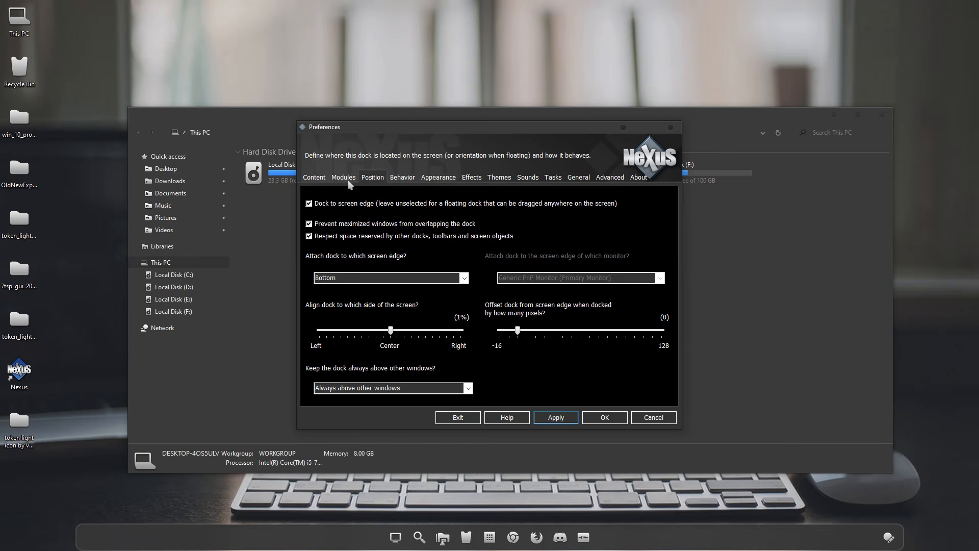
{"action": "left_click", "coordinate": [344, 179]}
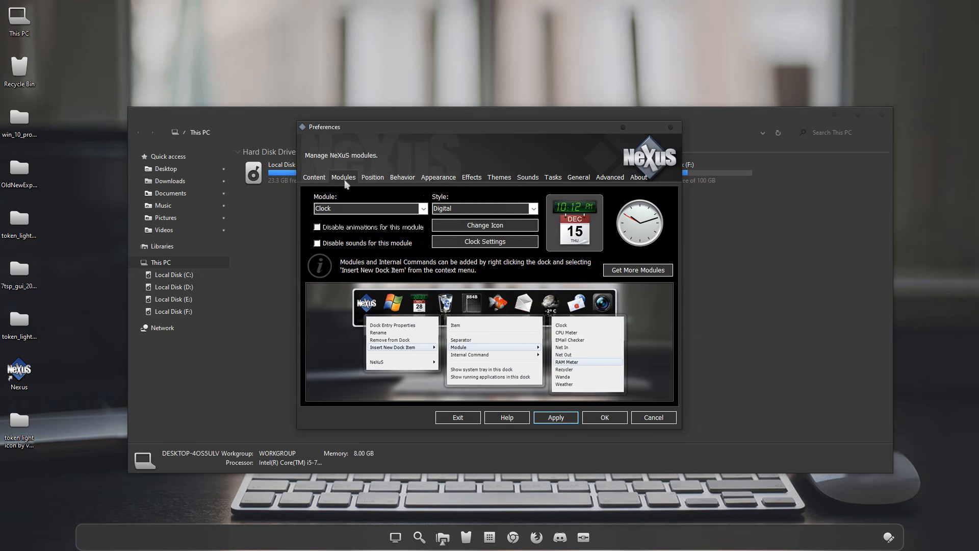
{"action": "left_click", "coordinate": [323, 179]}
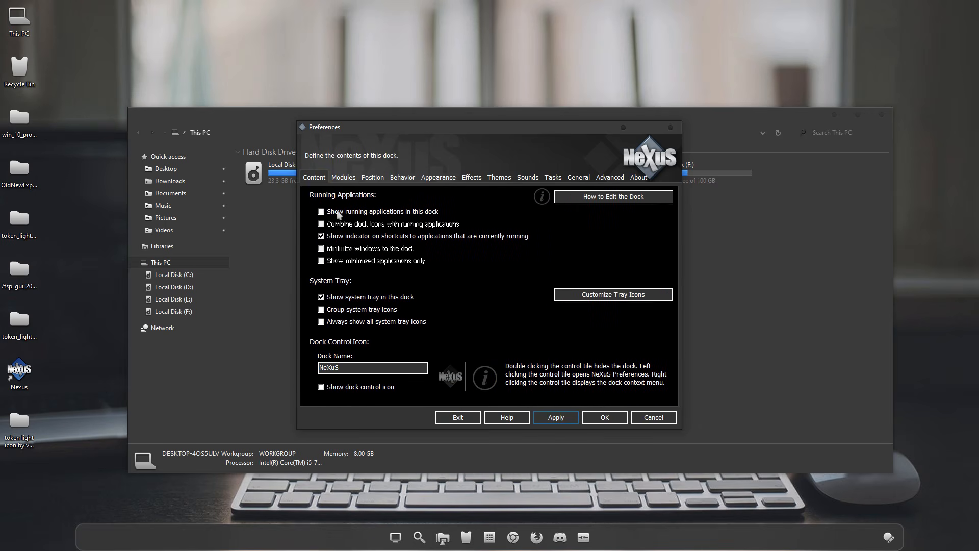
{"action": "left_click", "coordinate": [321, 212]}
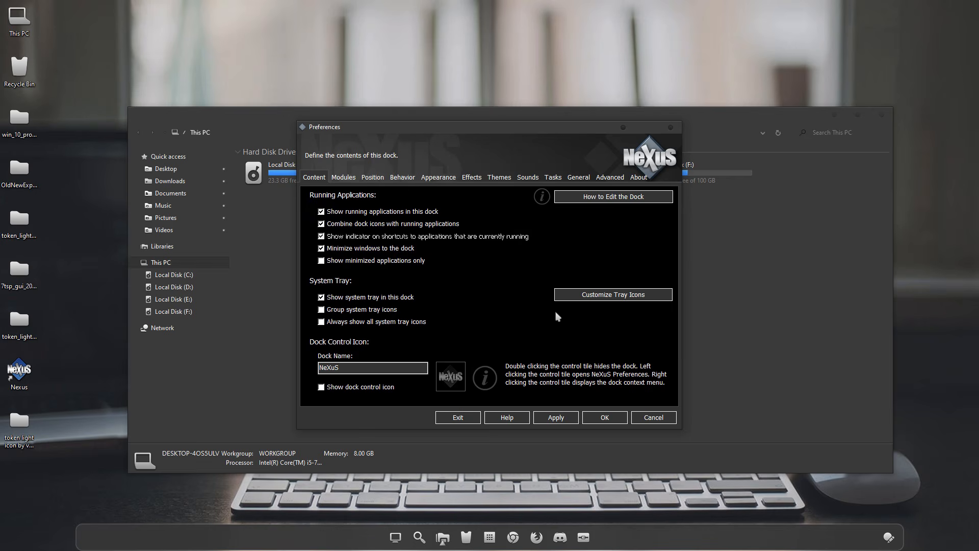
{"action": "left_click", "coordinate": [556, 416]}
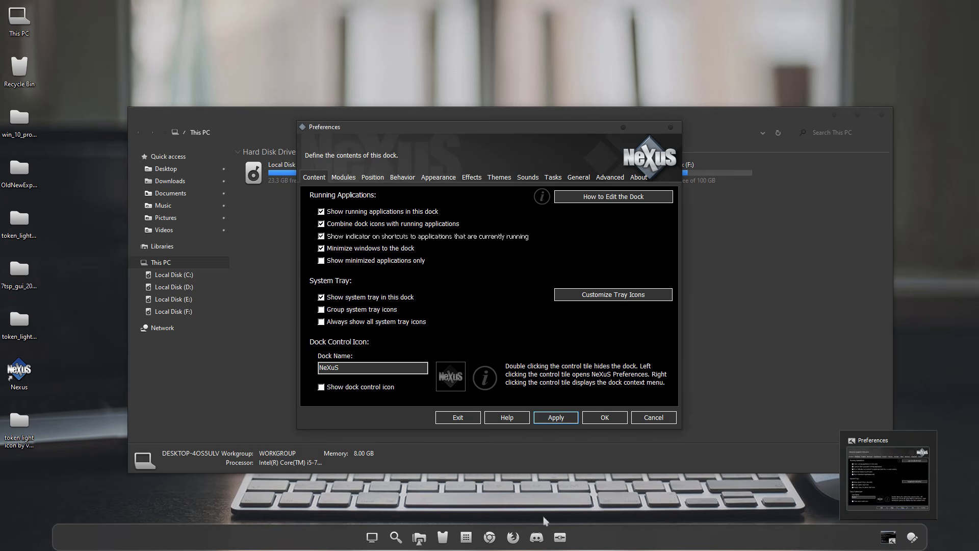
{"action": "mouse_move", "coordinate": [420, 540]}
{"action": "mouse_move", "coordinate": [416, 490]}
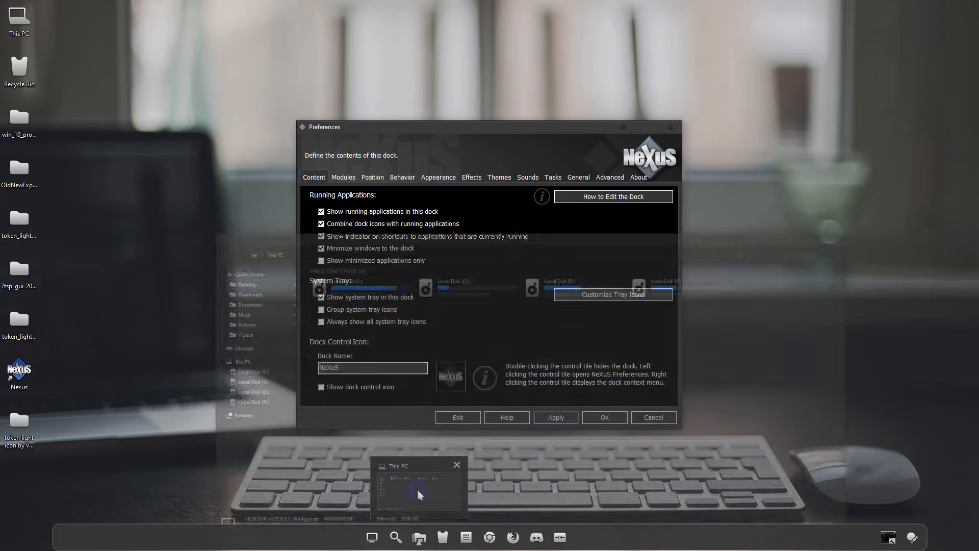
{"action": "left_click", "coordinate": [418, 492]}
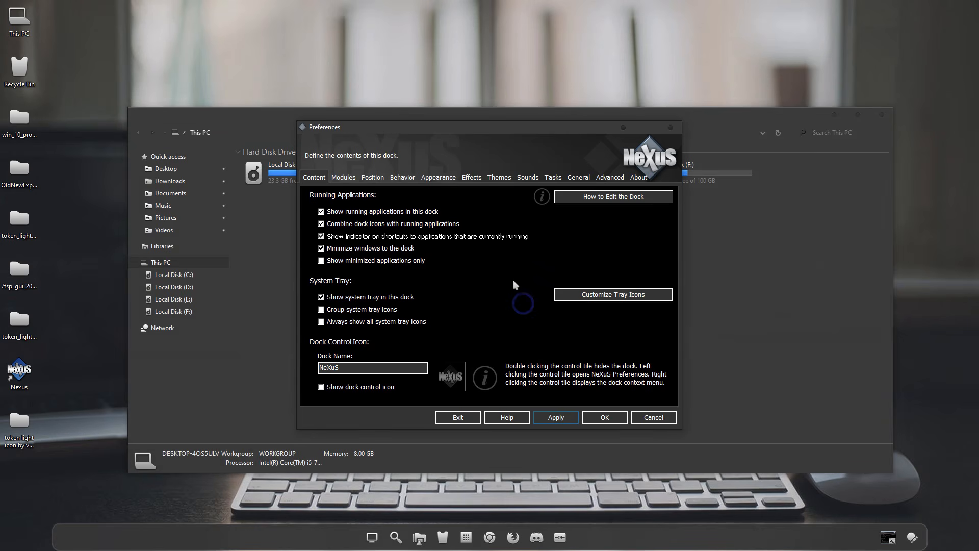
Step: Set the dock's running indicator to Indicators 1 in the Nexus appearance preferences and apply it
{"action": "left_click", "coordinate": [472, 178]}
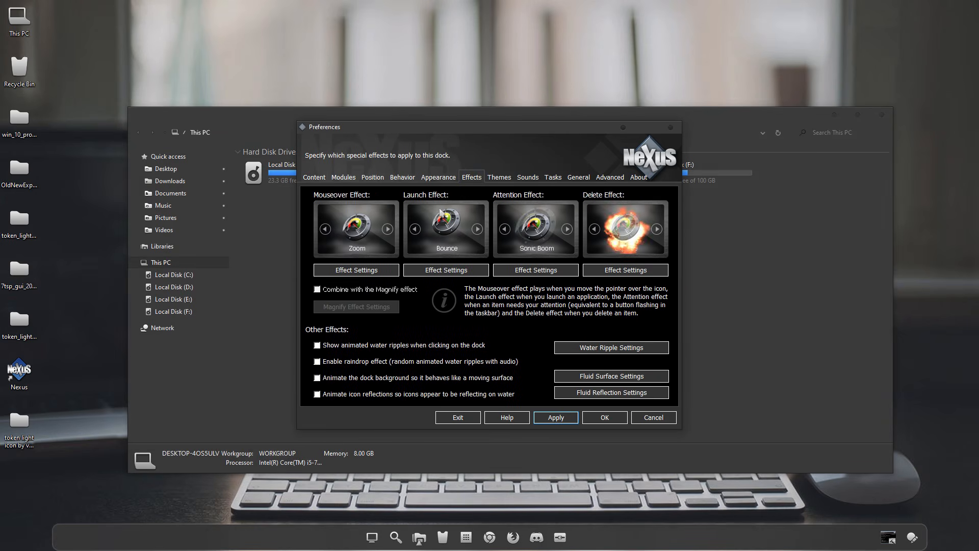
{"action": "left_click", "coordinate": [429, 180]}
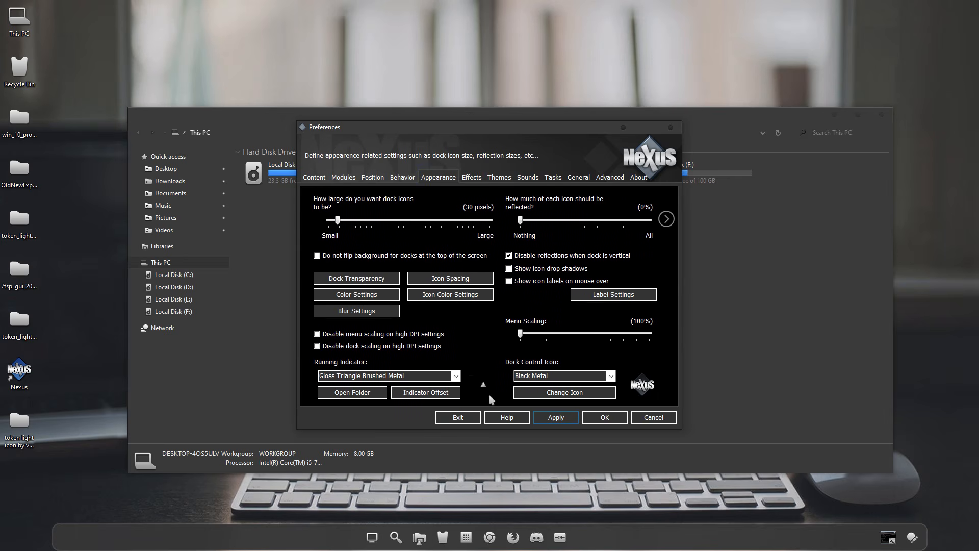
{"action": "left_click", "coordinate": [413, 376]}
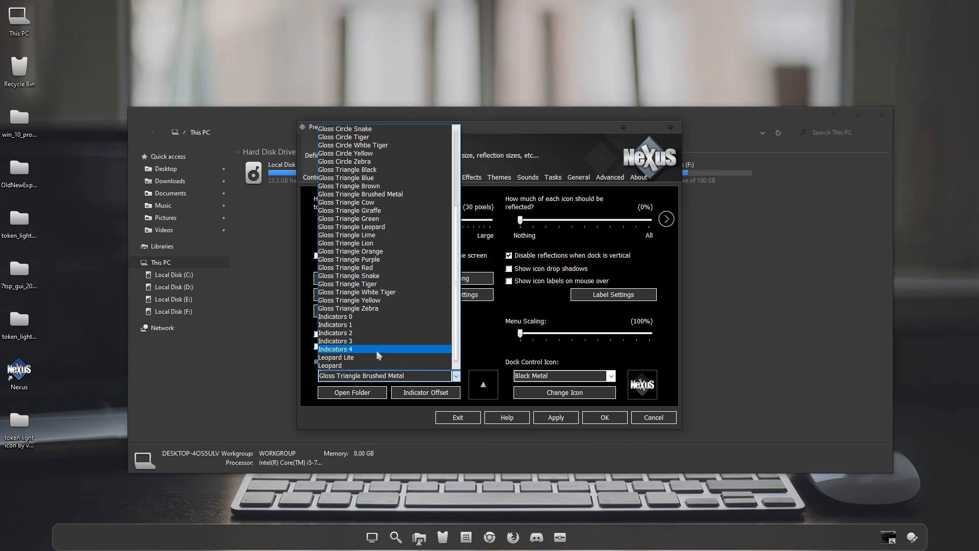
{"action": "left_click", "coordinate": [343, 325]}
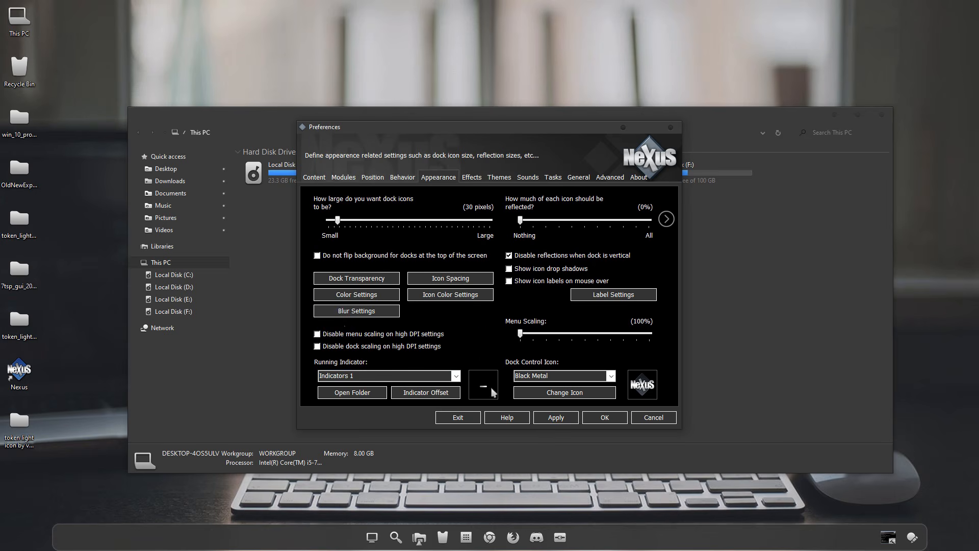
{"action": "left_click", "coordinate": [554, 421]}
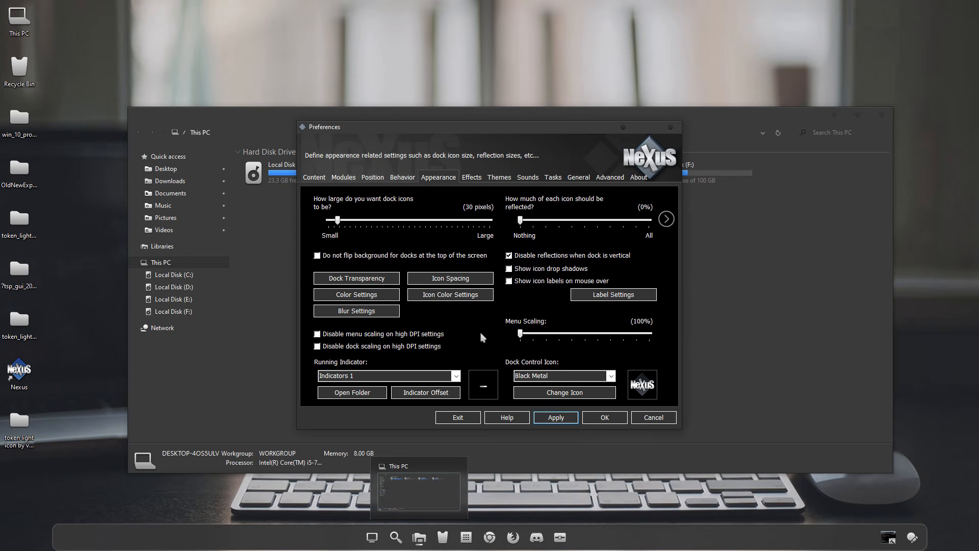
Step: Try Indicators 2 as the dock's running indicator, apply it, and check it on the This PC dock icon
{"action": "left_click", "coordinate": [451, 376]}
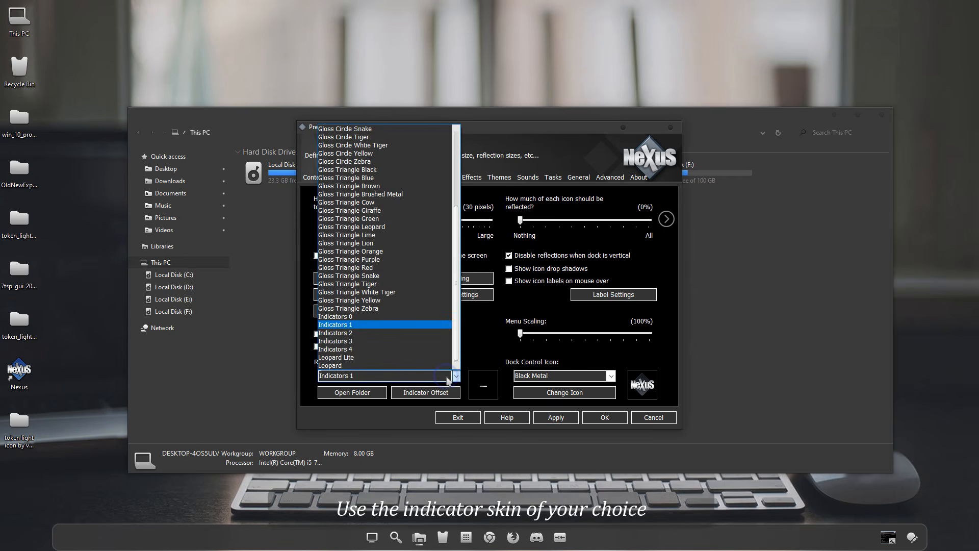
{"action": "left_click", "coordinate": [388, 335]}
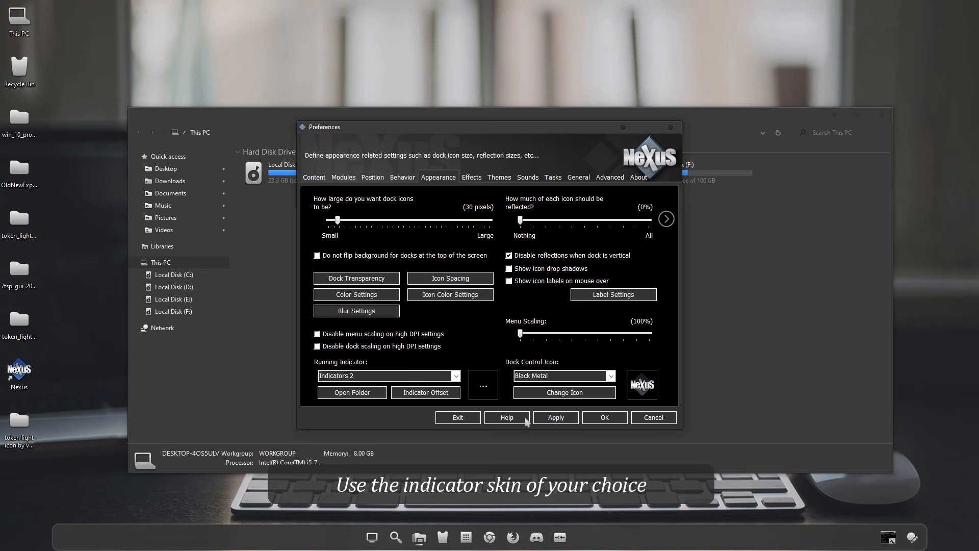
{"action": "left_click", "coordinate": [555, 418]}
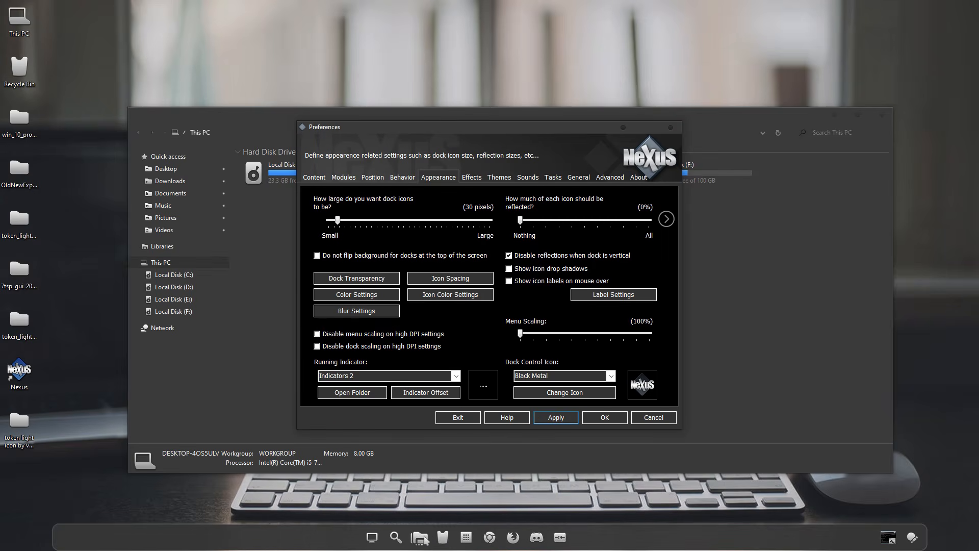
{"action": "mouse_move", "coordinate": [422, 547]}
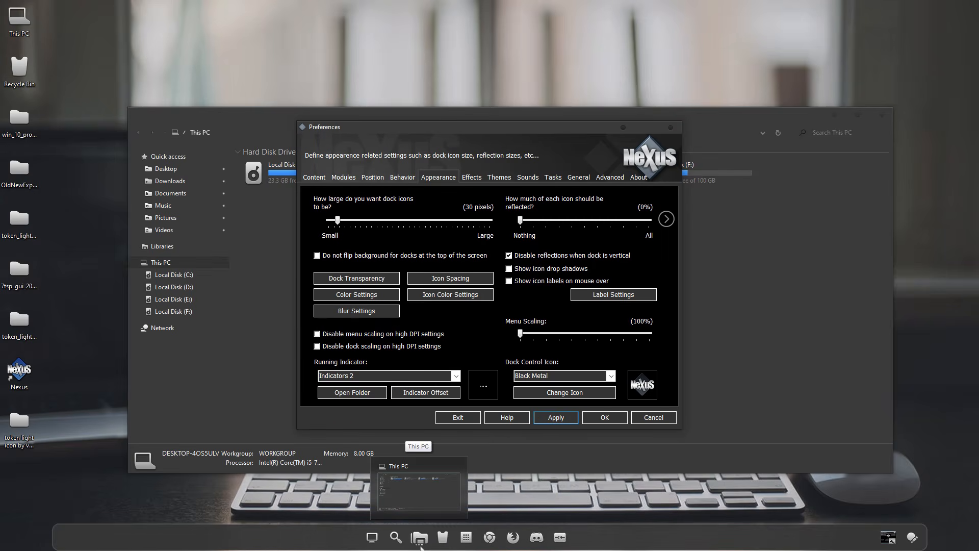
Step: Set the dock's running indicator to Indicators 4 and accept the Nexus preferences
{"action": "left_click", "coordinate": [411, 377]}
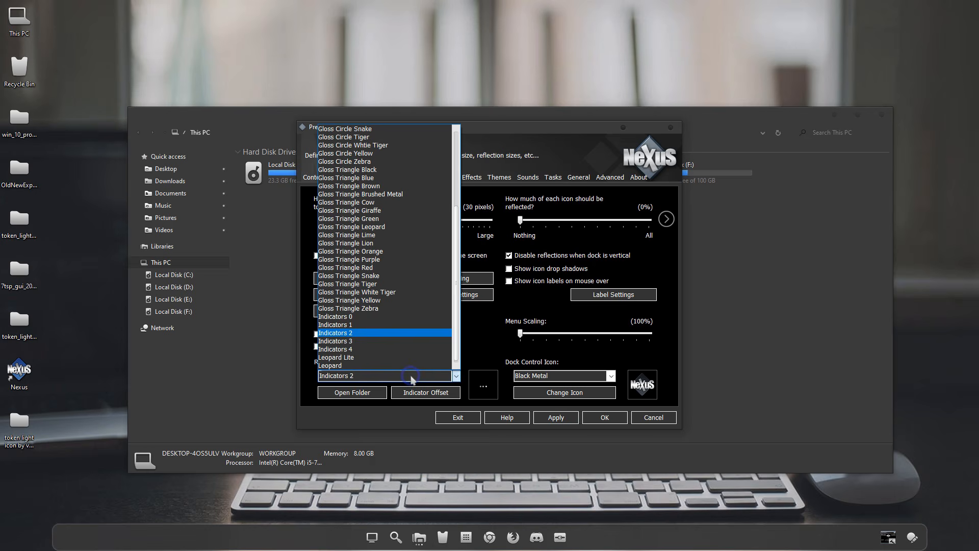
{"action": "left_click", "coordinate": [400, 350]}
{"action": "left_click", "coordinate": [602, 418]}
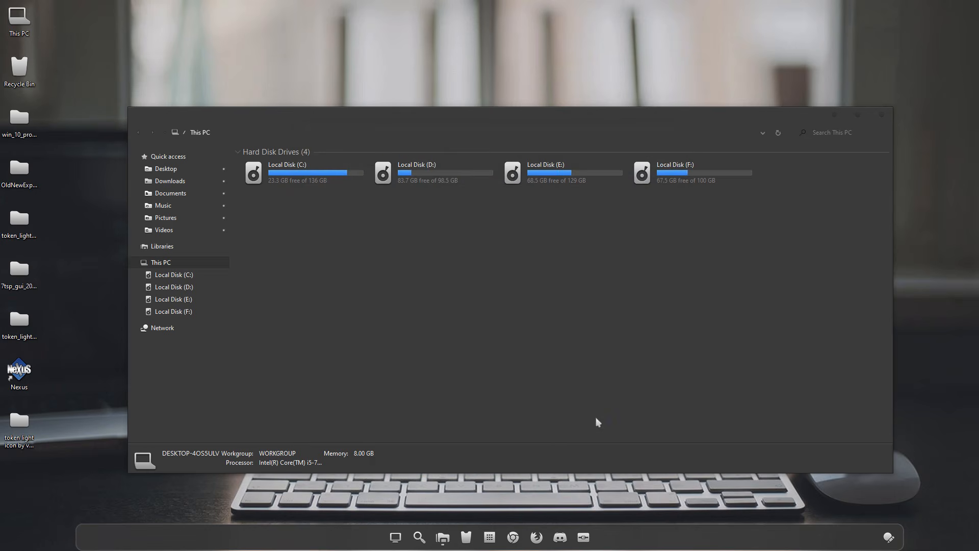
Step: Close the This PC window, and view the system tray icons from the dock before dismissing them
{"action": "left_click", "coordinate": [882, 115]}
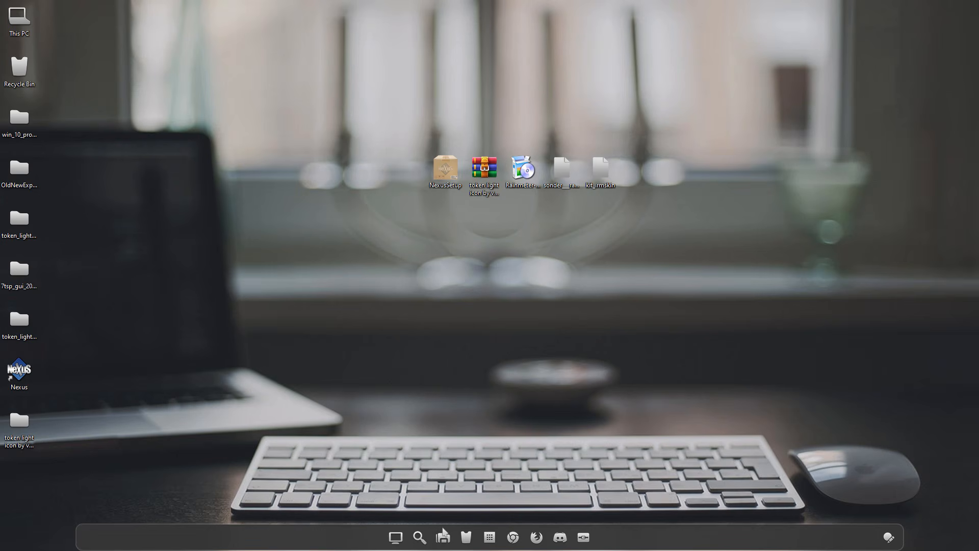
{"action": "left_click", "coordinate": [887, 534]}
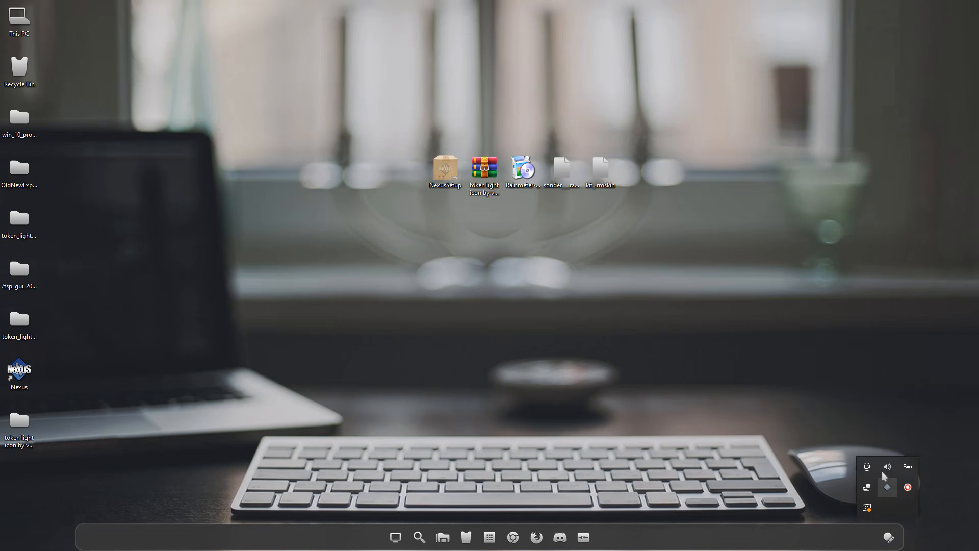
{"action": "left_click", "coordinate": [707, 491]}
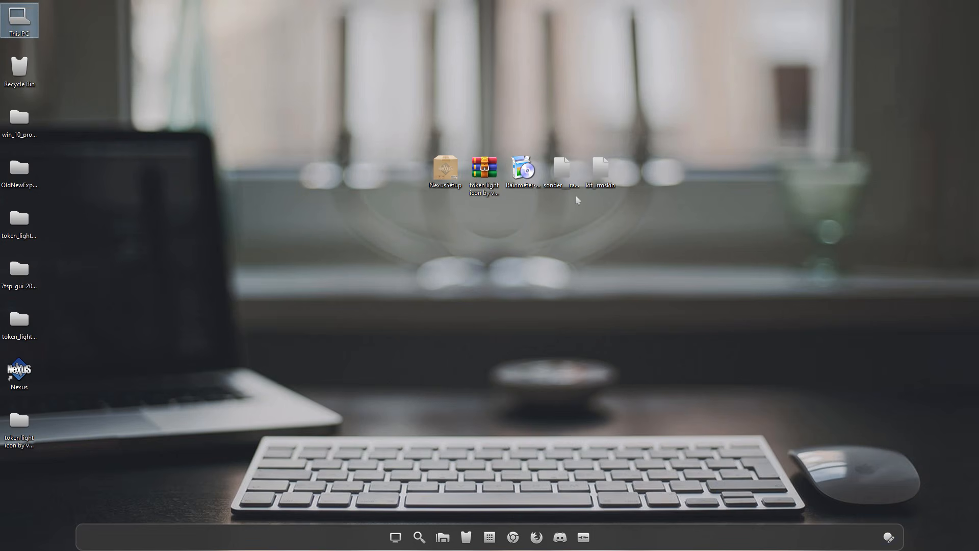
Step: Install Rainmeter in English as the 64-bit version in C:\Program Files\Rainmeter, with launch on startup enabled, and finish the setup
{"action": "left_click", "coordinate": [522, 181]}
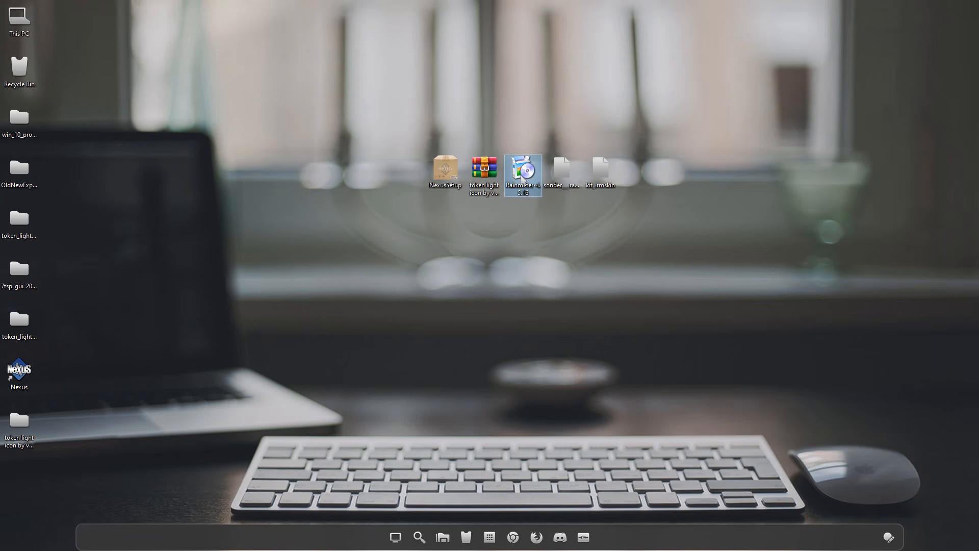
{"action": "double_click", "coordinate": [523, 178]}
{"action": "left_click", "coordinate": [493, 289]}
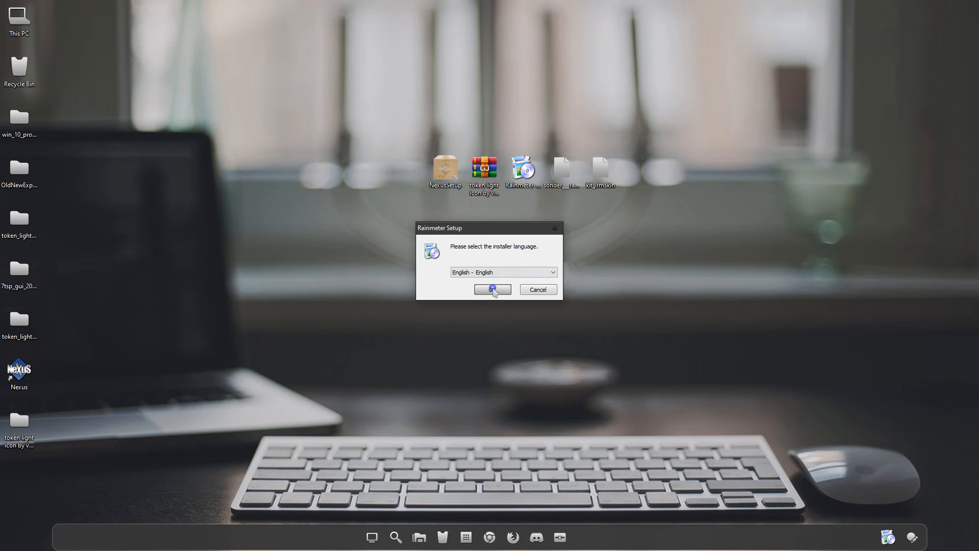
{"action": "left_click", "coordinate": [539, 349]}
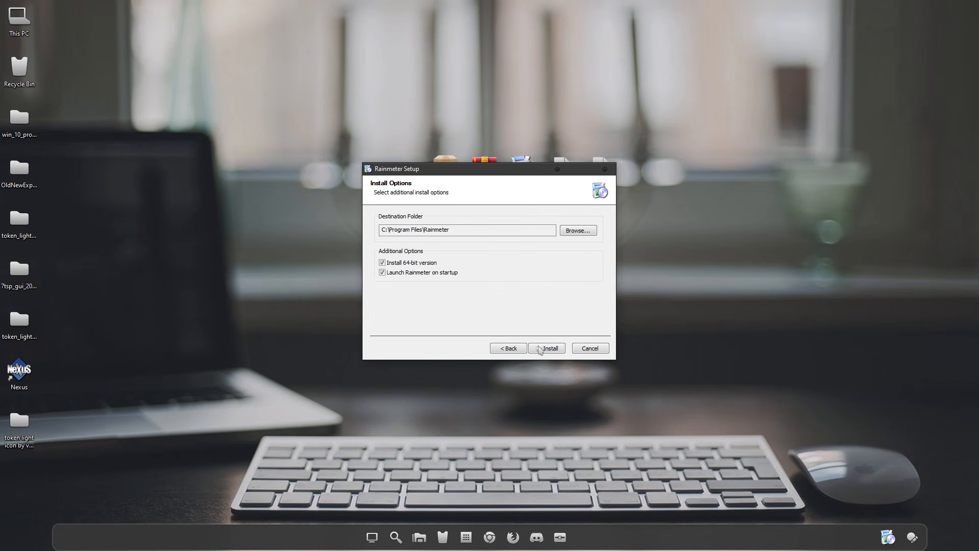
{"action": "left_click", "coordinate": [540, 349]}
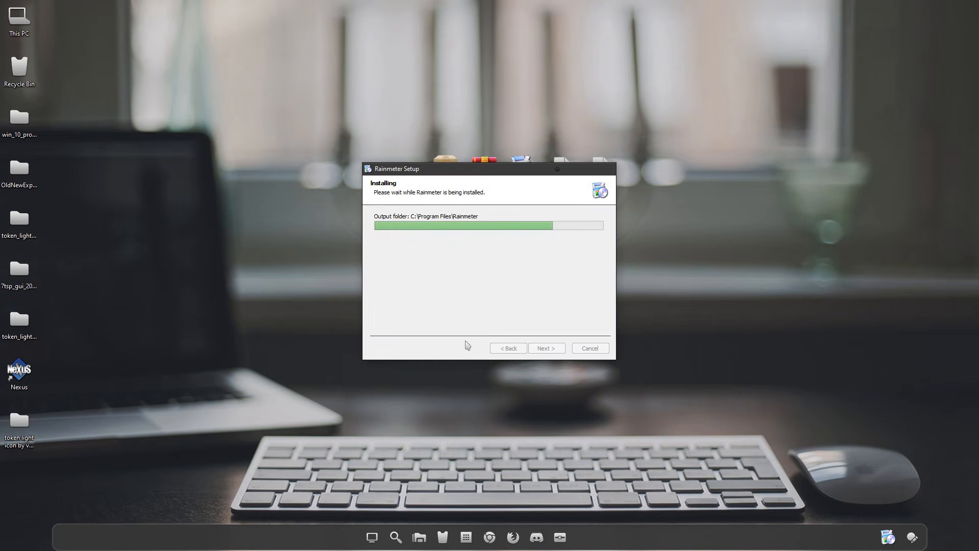
{"action": "left_click", "coordinate": [546, 348]}
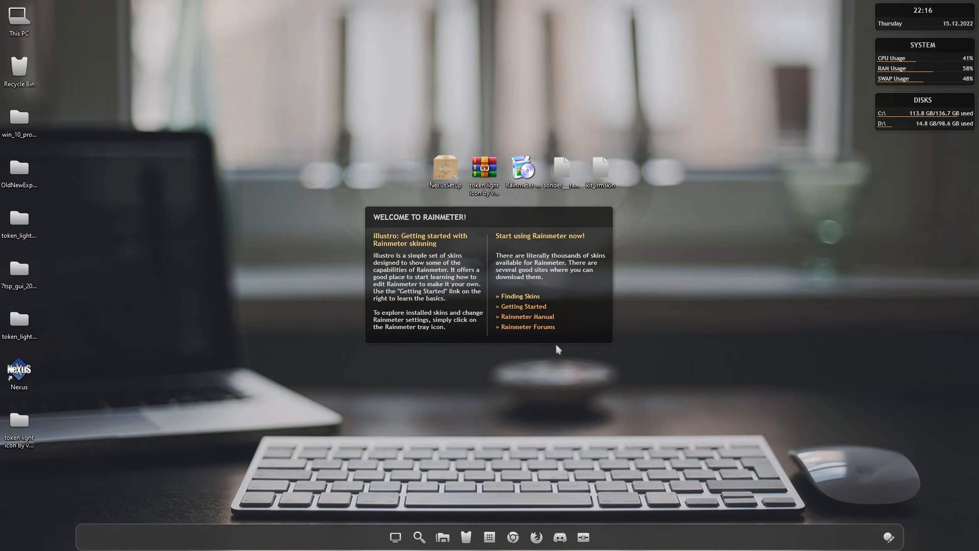
Step: Unload the default Rainmeter skins from the desktop: the welcome panel, Disks, System and the clock
{"action": "right_click", "coordinate": [561, 338]}
{"action": "left_click", "coordinate": [588, 442]}
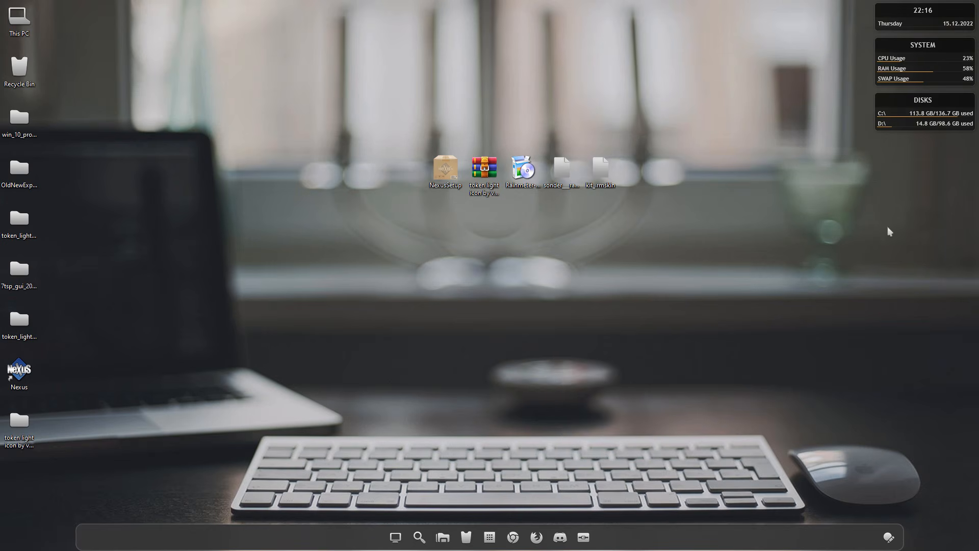
{"action": "right_click", "coordinate": [917, 125]}
{"action": "left_click", "coordinate": [918, 239]}
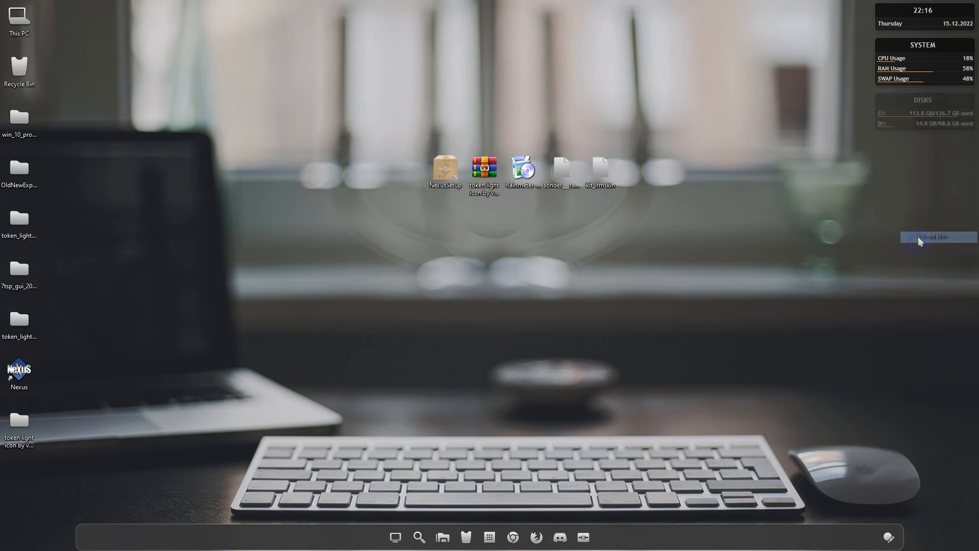
{"action": "right_click", "coordinate": [894, 61]}
{"action": "left_click", "coordinate": [918, 175]}
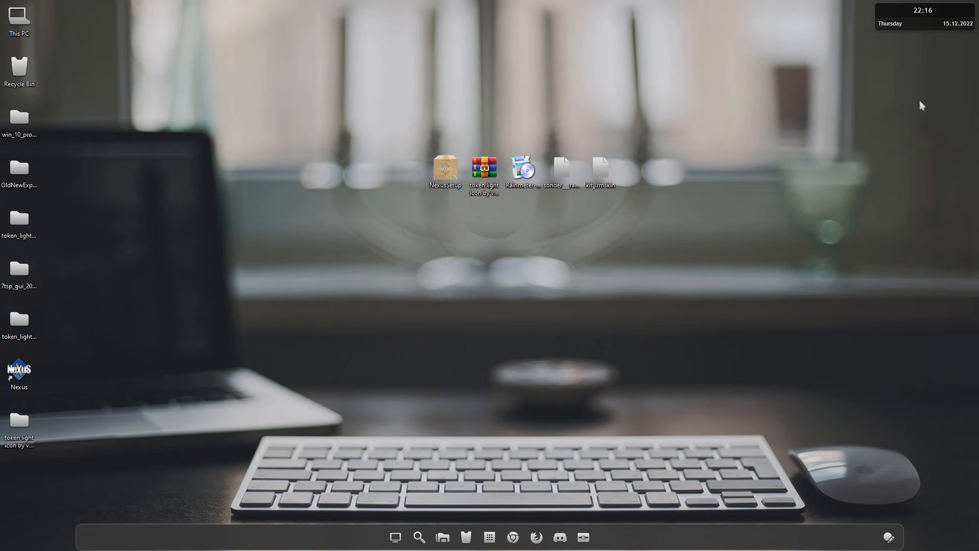
{"action": "right_click", "coordinate": [921, 18]}
{"action": "left_click", "coordinate": [923, 126]}
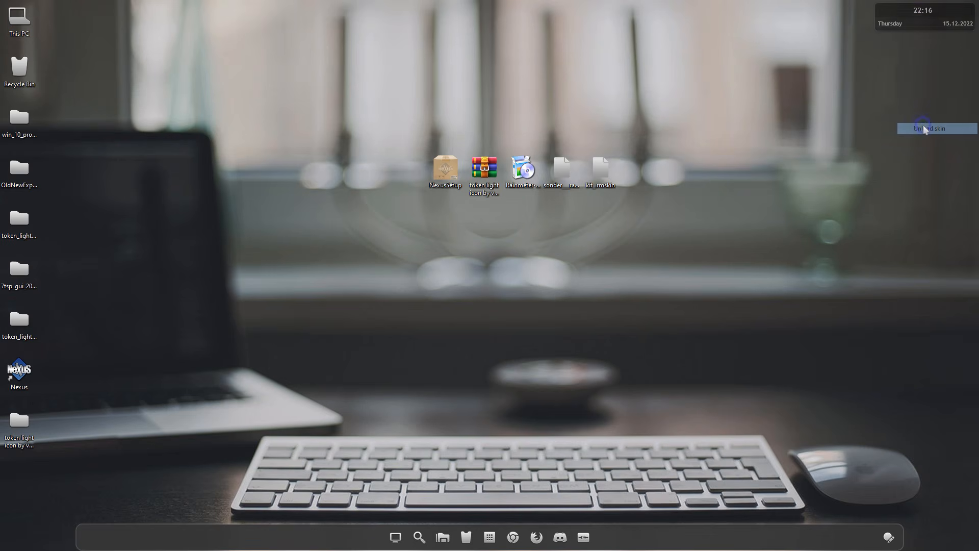
Step: Install the Sonder skin package without applying its included layout, and install the kit skin package with its included layout applied
{"action": "double_click", "coordinate": [564, 174]}
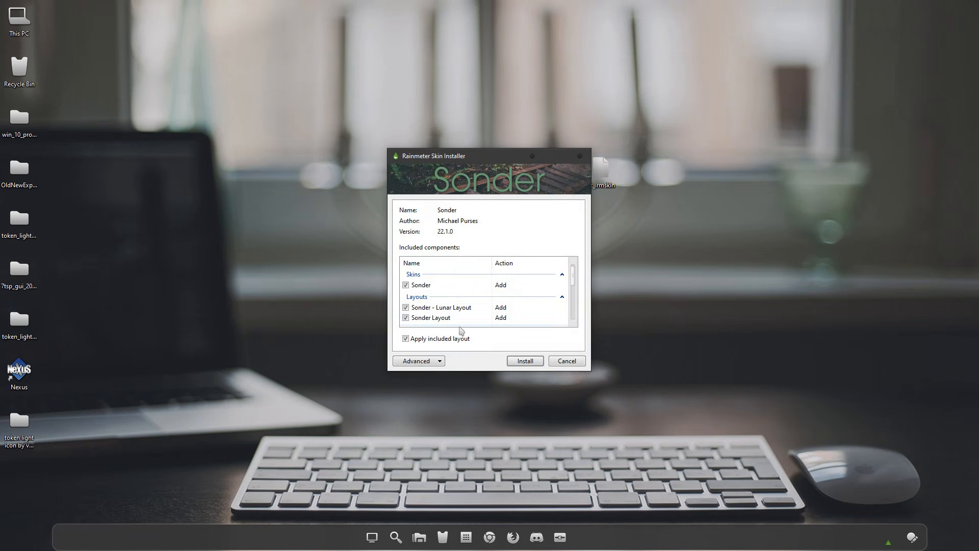
{"action": "left_click", "coordinate": [443, 339]}
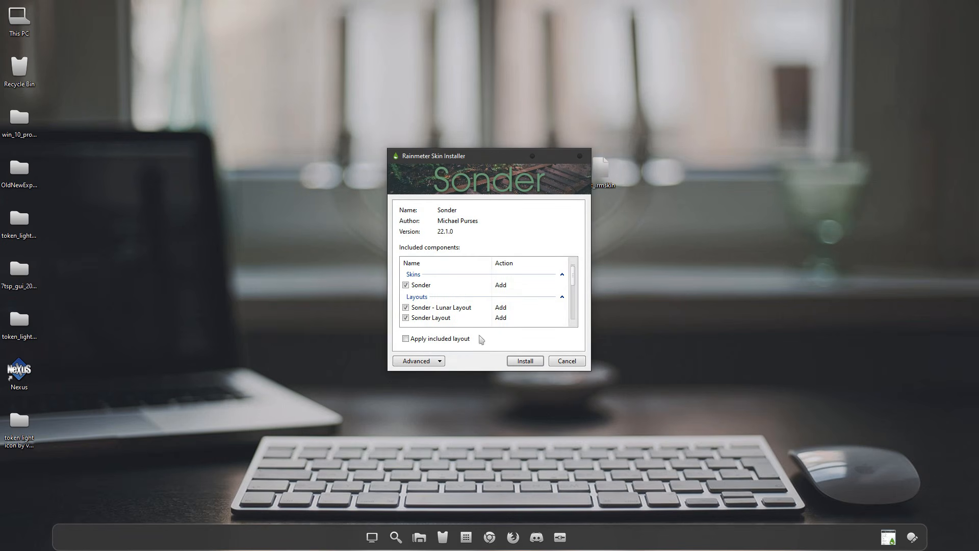
{"action": "left_click", "coordinate": [518, 363]}
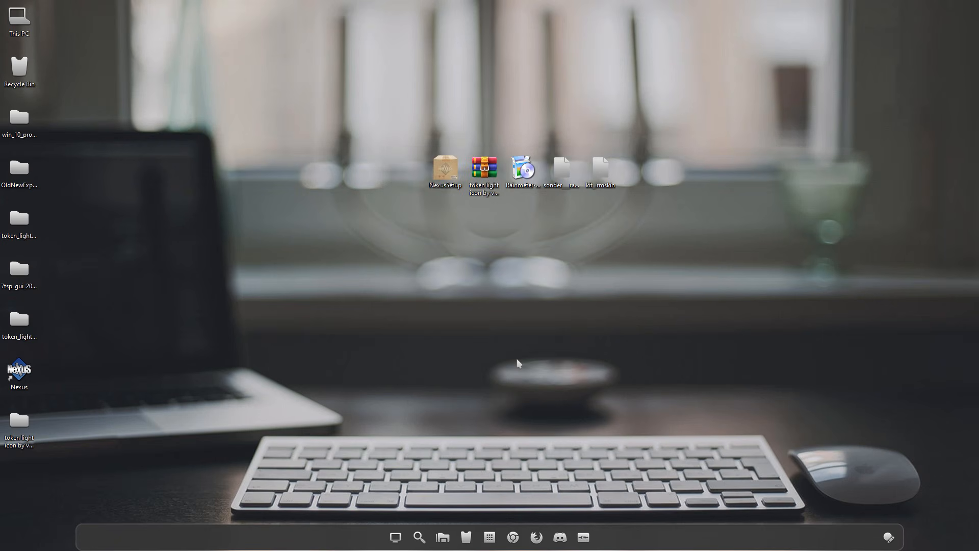
{"action": "double_click", "coordinate": [606, 176]}
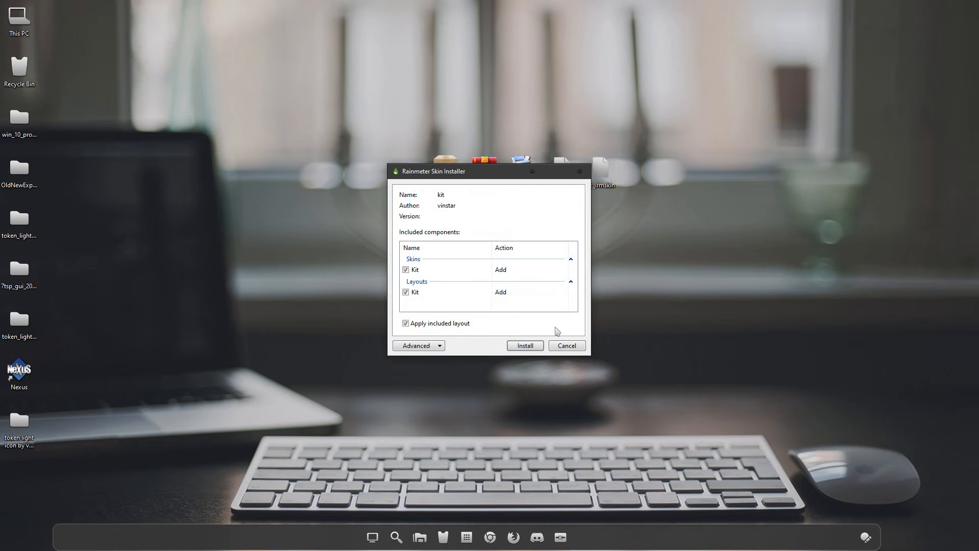
{"action": "left_click", "coordinate": [525, 345]}
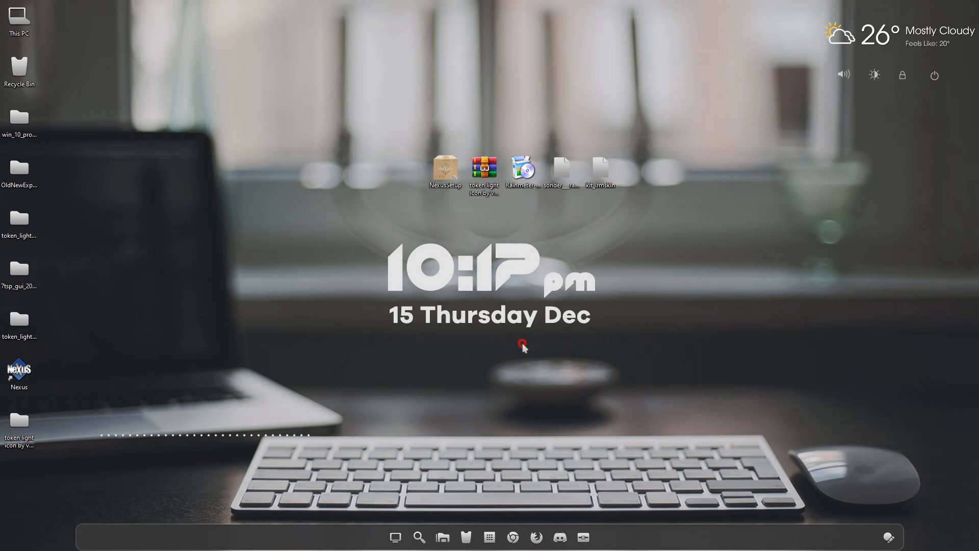
Step: Hide all desktop icons
{"action": "right_click", "coordinate": [523, 346]}
{"action": "left_click", "coordinate": [711, 294]}
{"action": "right_click", "coordinate": [711, 294]}
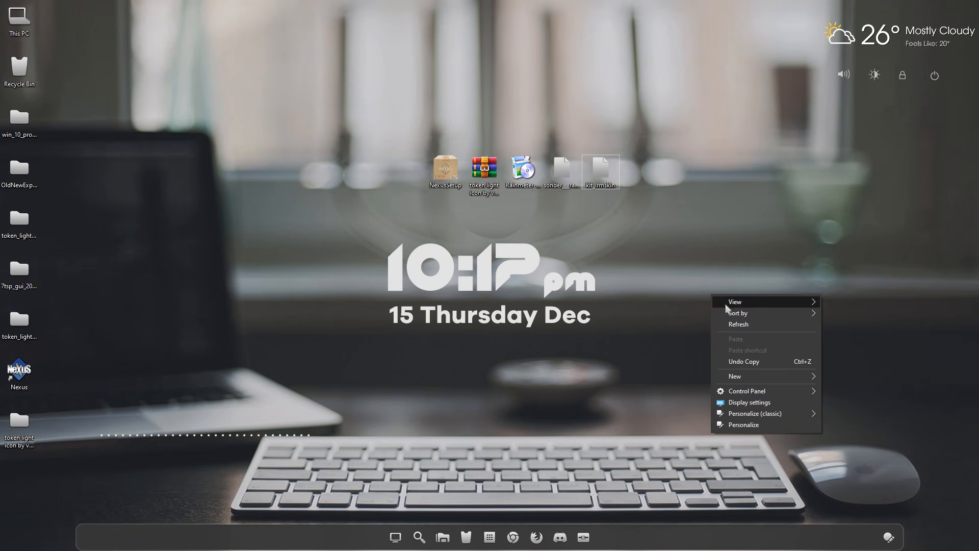
{"action": "mouse_move", "coordinate": [730, 307]}
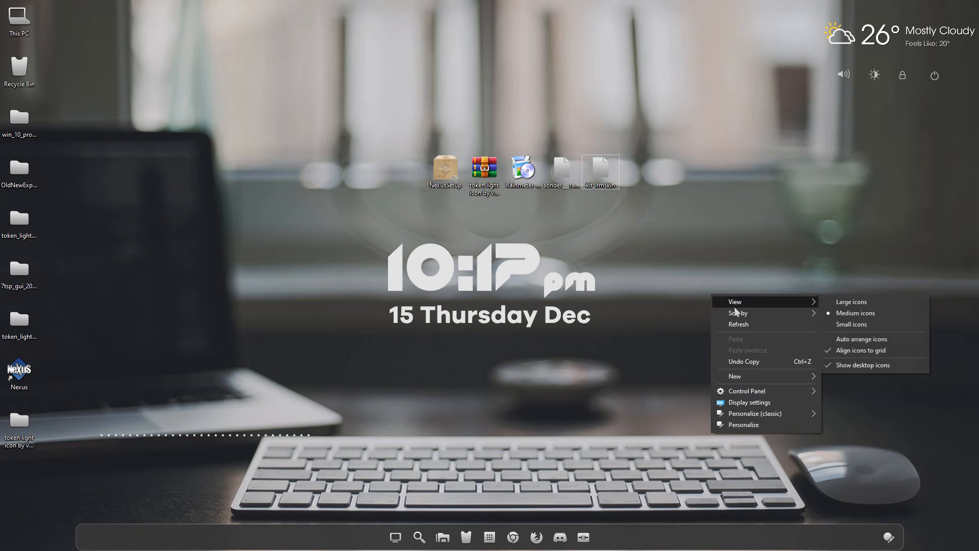
{"action": "left_click", "coordinate": [837, 365]}
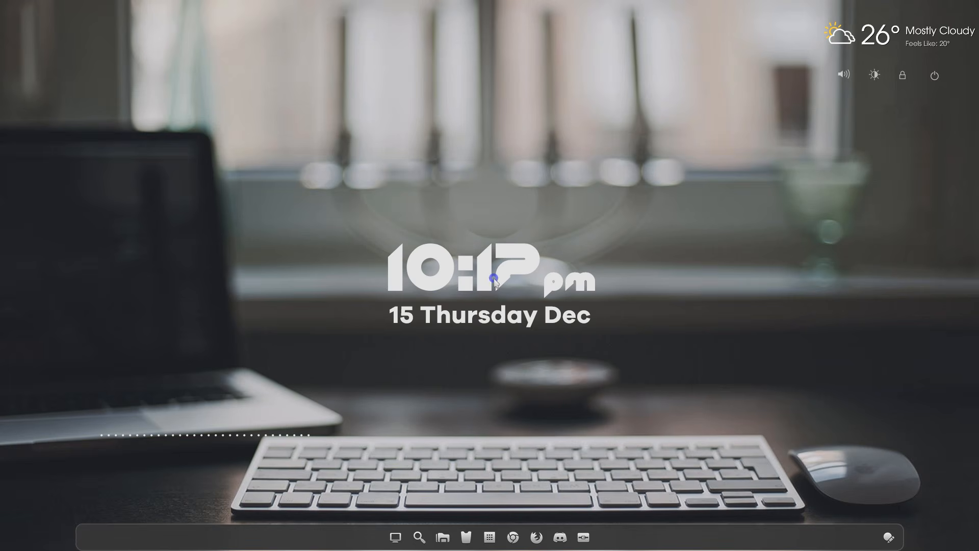
Step: Move the clock and date skin over the laptop in the wallpaper, directly above the dotted line, and align the two
{"action": "left_click_drag", "start_coordinate": [494, 280], "coordinate": [321, 341]}
{"action": "left_click_drag", "start_coordinate": [193, 434], "coordinate": [199, 437]}
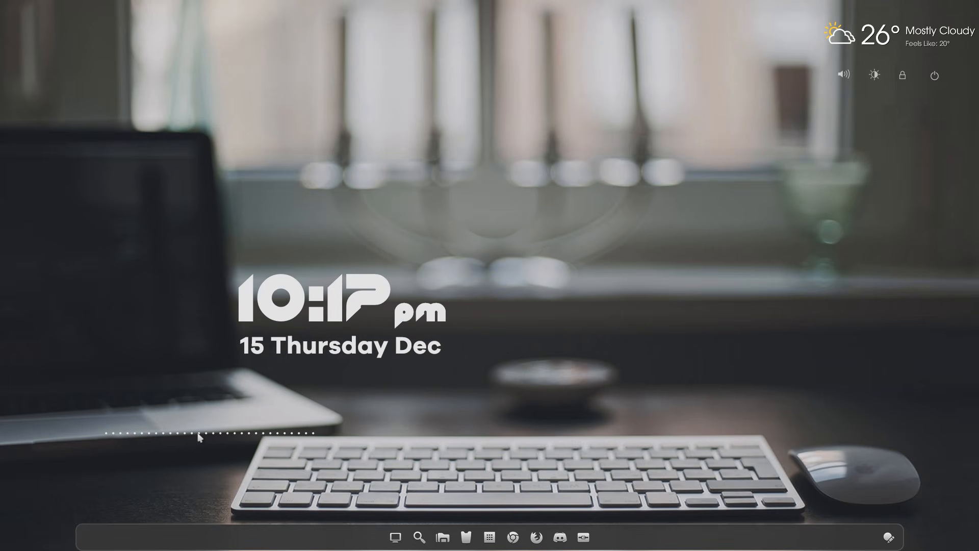
{"action": "left_click_drag", "start_coordinate": [306, 326], "coordinate": [149, 382]}
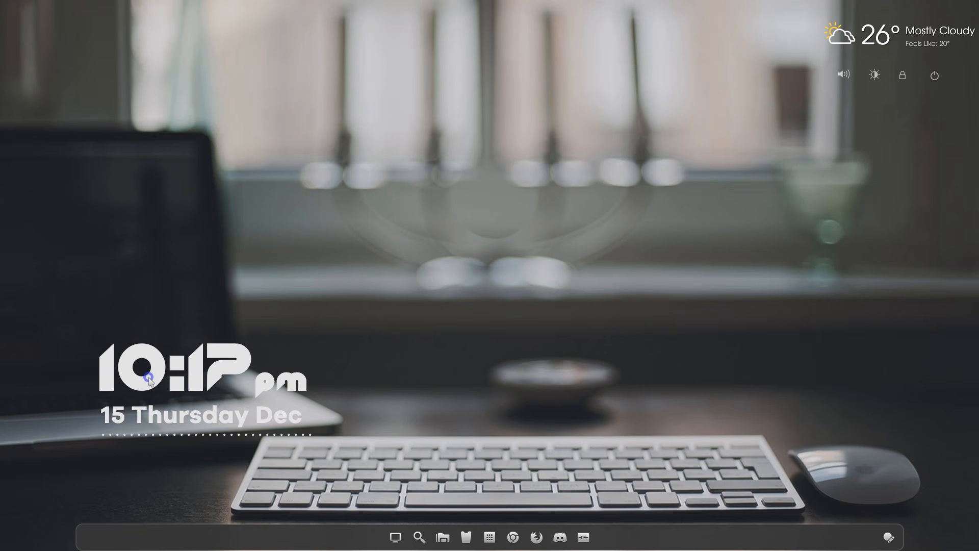
{"action": "left_click_drag", "start_coordinate": [148, 376], "coordinate": [147, 378]}
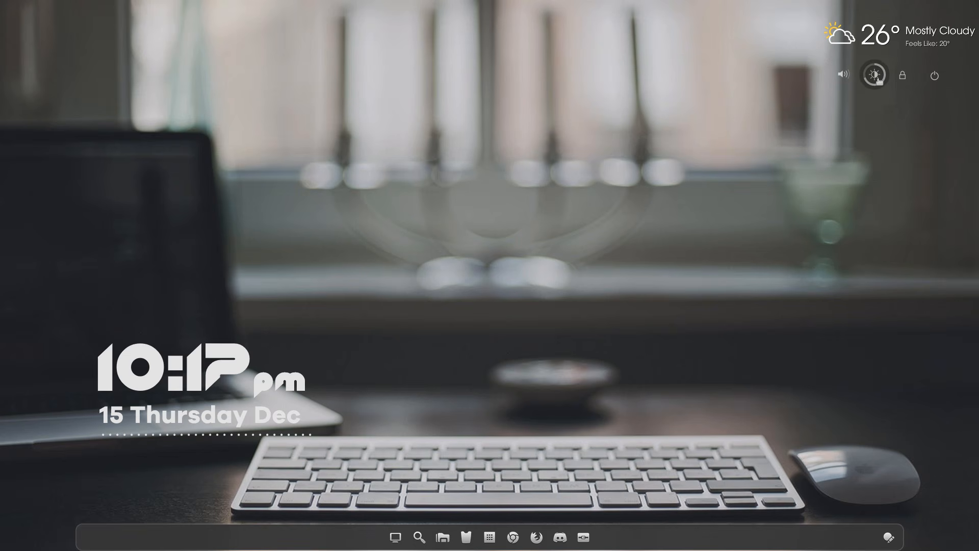
Step: Test muting and unmuting the sound with the desktop skin, and view the full-screen Start from the dock before closing it
{"action": "left_click", "coordinate": [840, 74]}
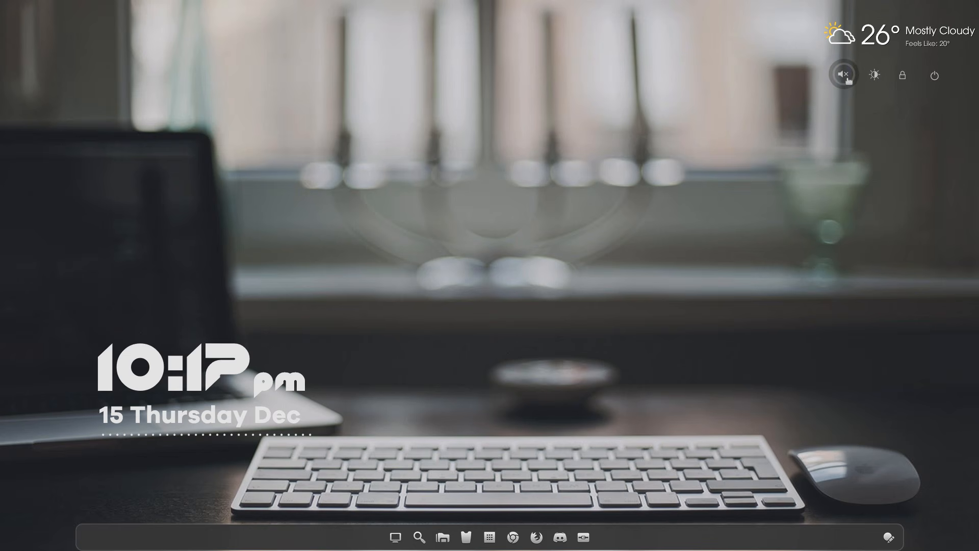
{"action": "left_click", "coordinate": [847, 77]}
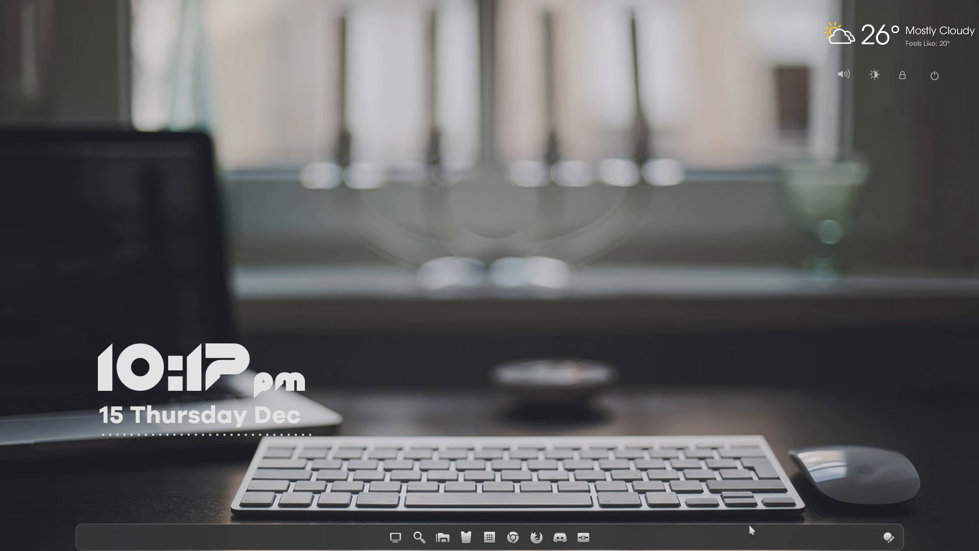
{"action": "left_click", "coordinate": [488, 542]}
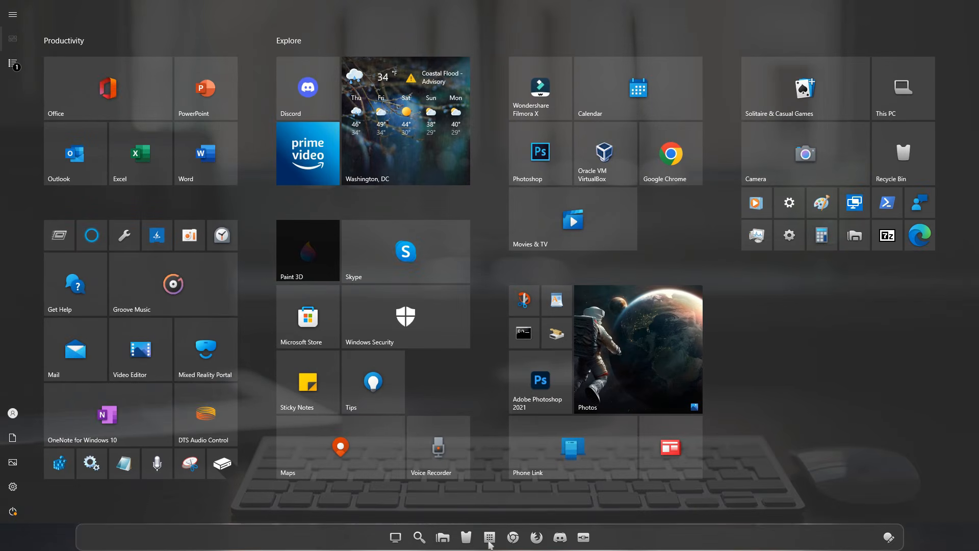
{"action": "left_click", "coordinate": [489, 542]}
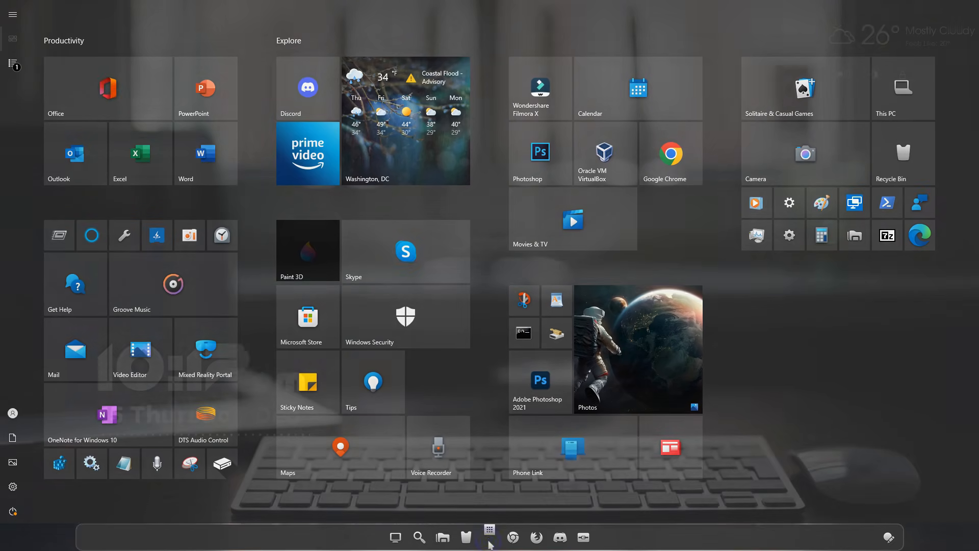
Step: Check the themed This PC window from the dock in maximized and restored size, viewing Quick access, and minimize it
{"action": "left_click", "coordinate": [395, 537]}
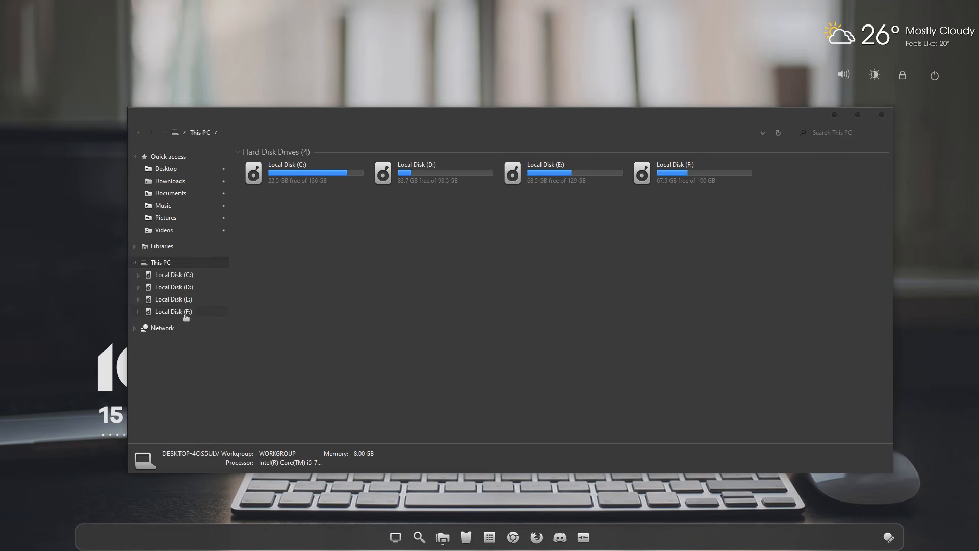
{"action": "double_click", "coordinate": [306, 113]}
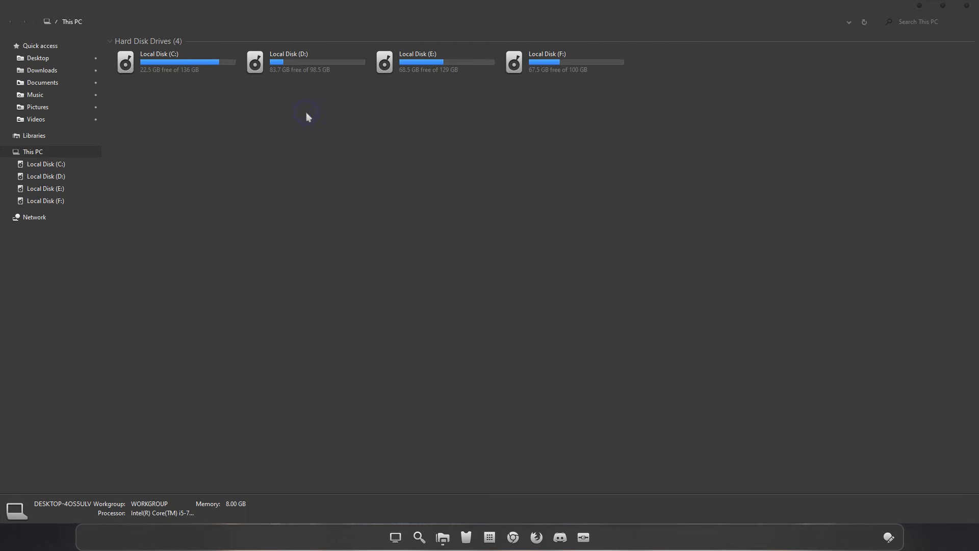
{"action": "left_click", "coordinate": [77, 48]}
{"action": "left_click", "coordinate": [55, 152]}
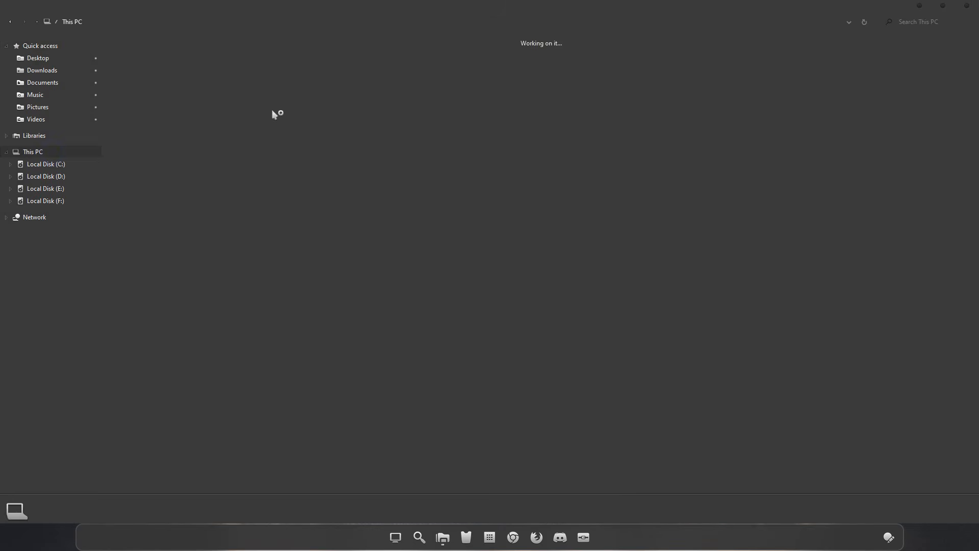
{"action": "double_click", "coordinate": [699, 8]}
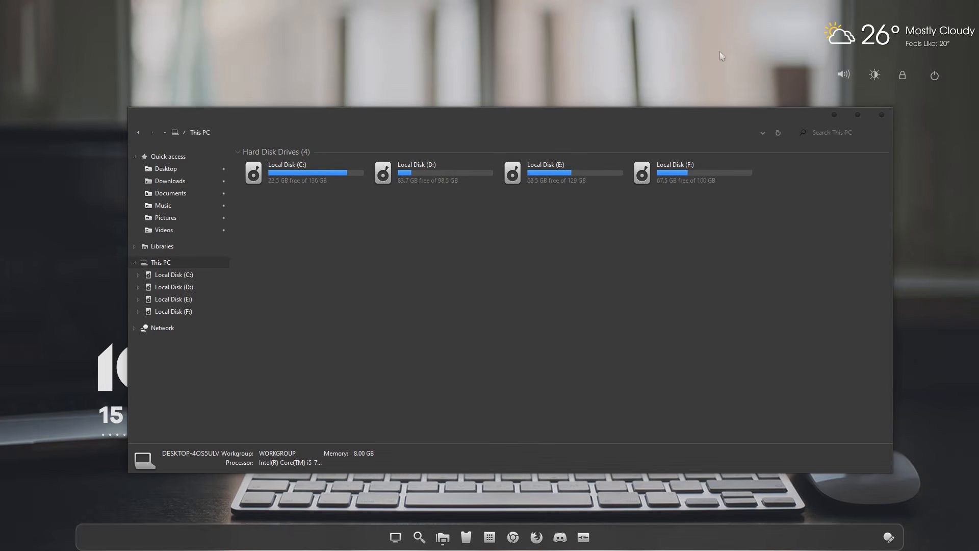
{"action": "left_click", "coordinate": [834, 116]}
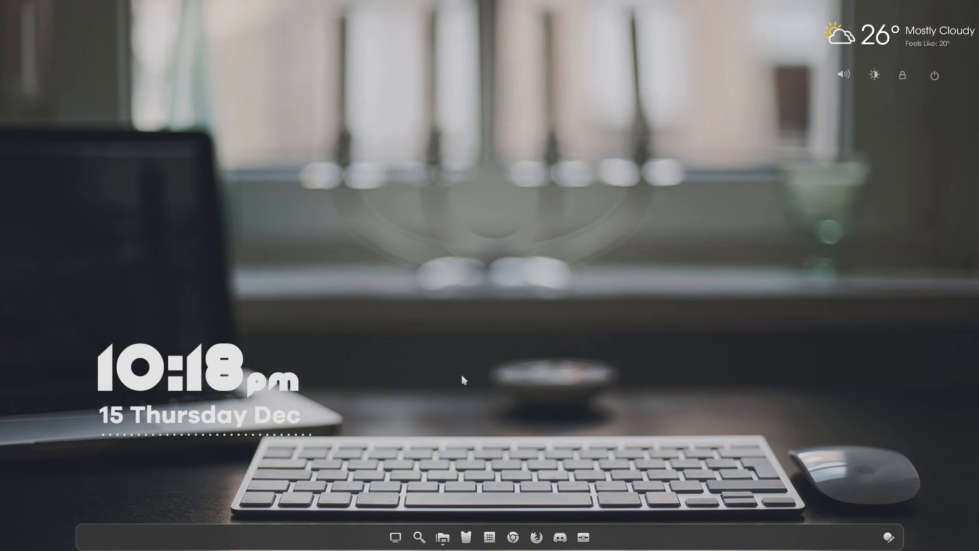
Step: View the search pane from the dock and dismiss it, and restore and minimize This PC through its dock thumbnail
{"action": "left_click", "coordinate": [420, 537]}
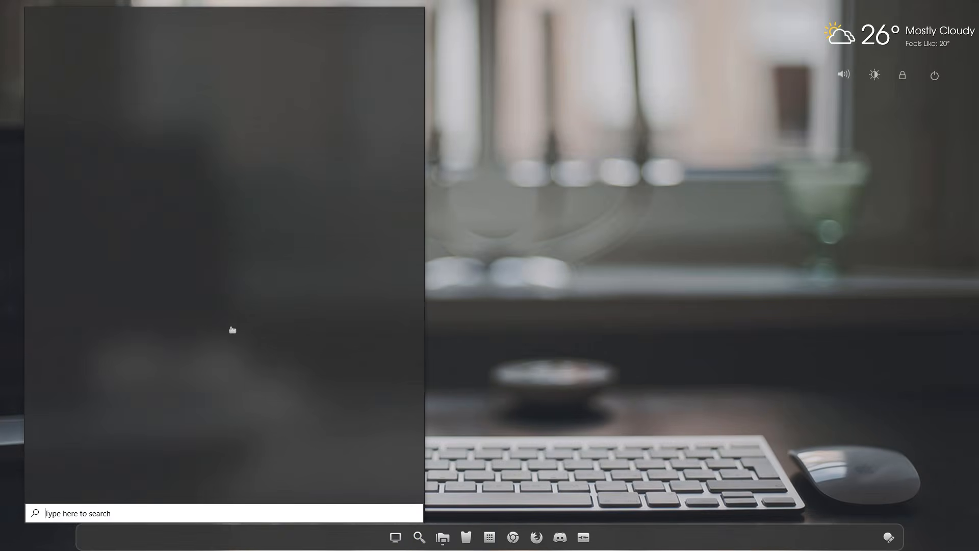
{"action": "scroll", "coordinate": [348, 372], "scroll_direction": "down", "scroll_amount": 2}
{"action": "left_click", "coordinate": [575, 386]}
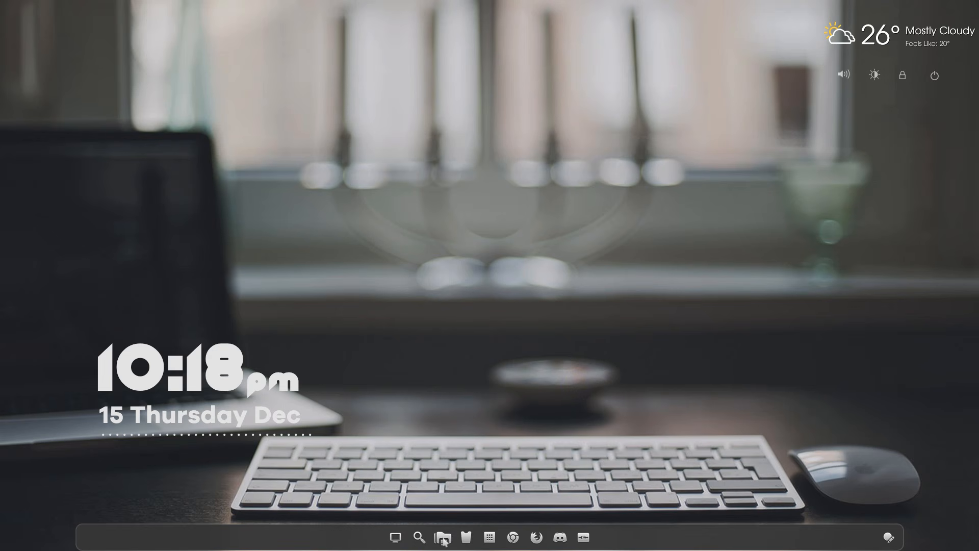
{"action": "mouse_move", "coordinate": [443, 541]}
{"action": "left_click", "coordinate": [441, 492]}
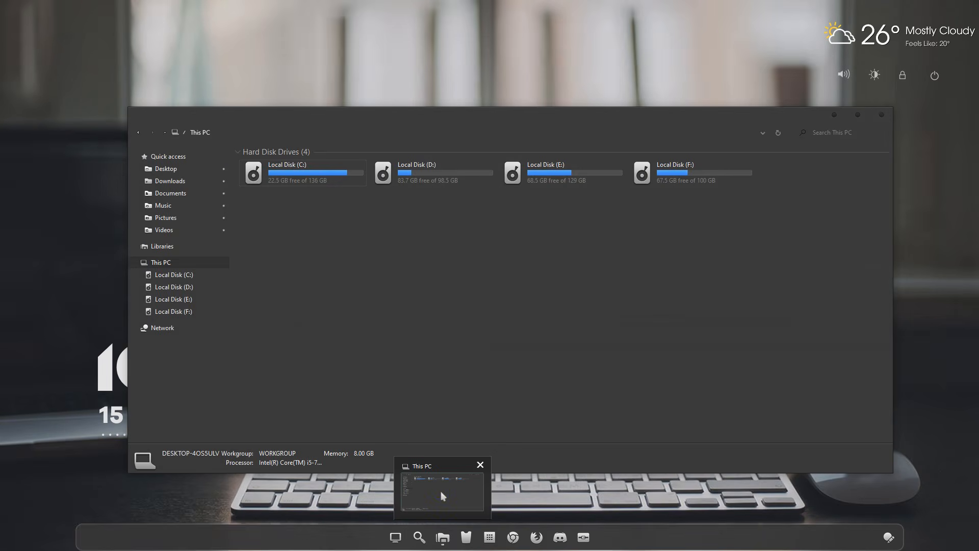
{"action": "left_click", "coordinate": [441, 491]}
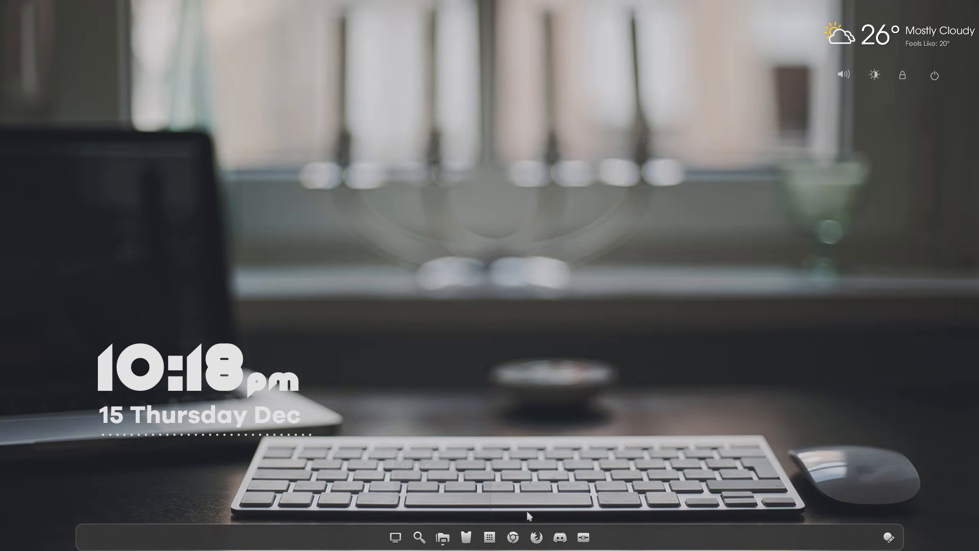
Step: View the full-screen Start and the system tray icons from the dock, dismissing each
{"action": "left_click", "coordinate": [490, 539]}
{"action": "left_click", "coordinate": [763, 530]}
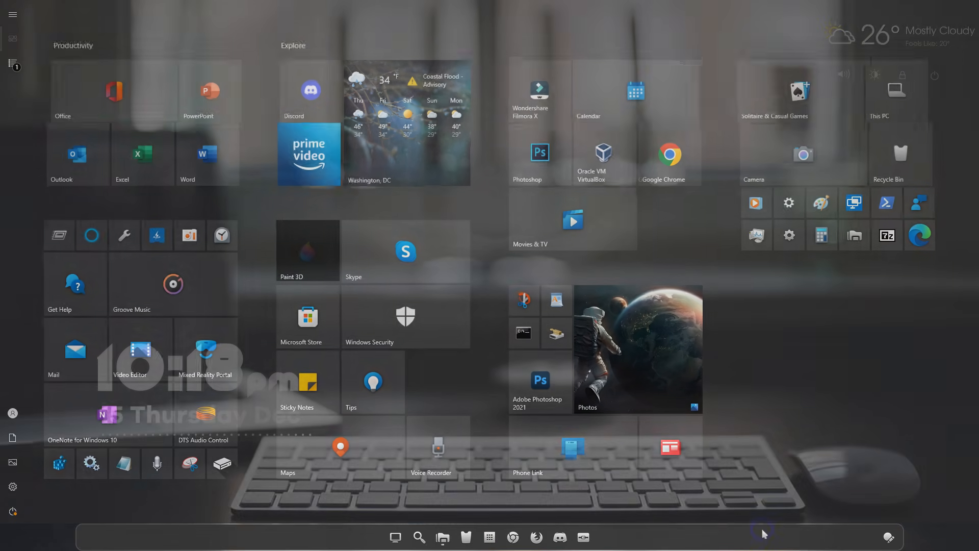
{"action": "left_click", "coordinate": [889, 537]}
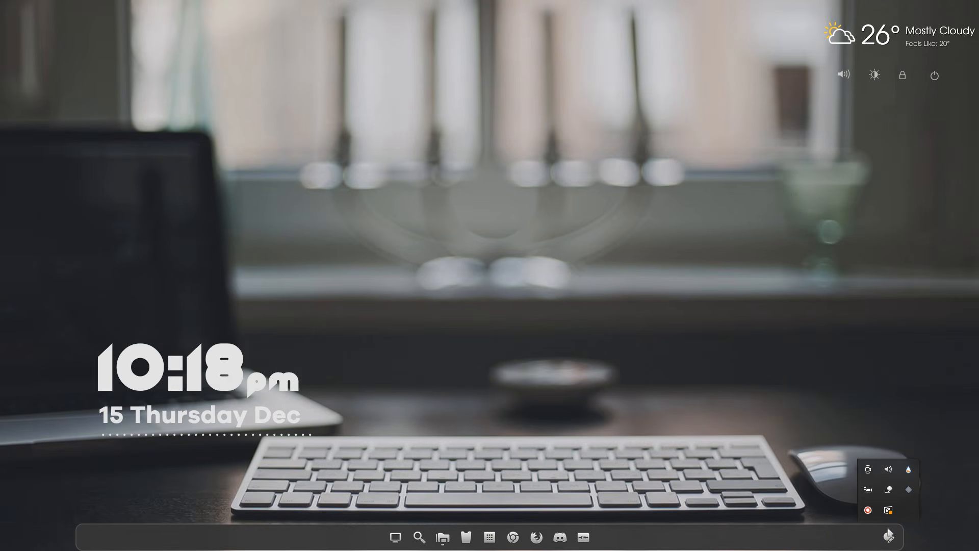
{"action": "left_click", "coordinate": [878, 398]}
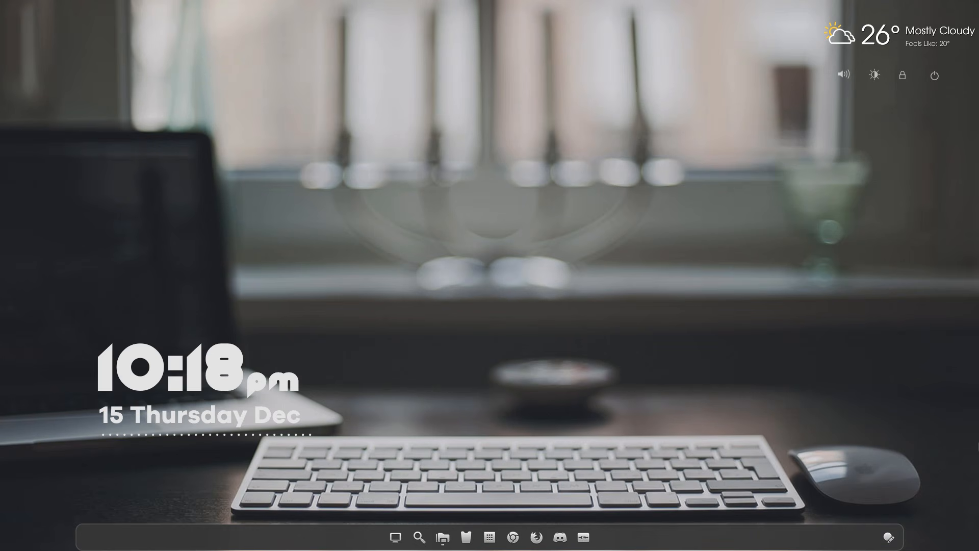
Step: Switch to oCam from the system tray icons and stop the screen recording
{"action": "left_click", "coordinate": [890, 536]}
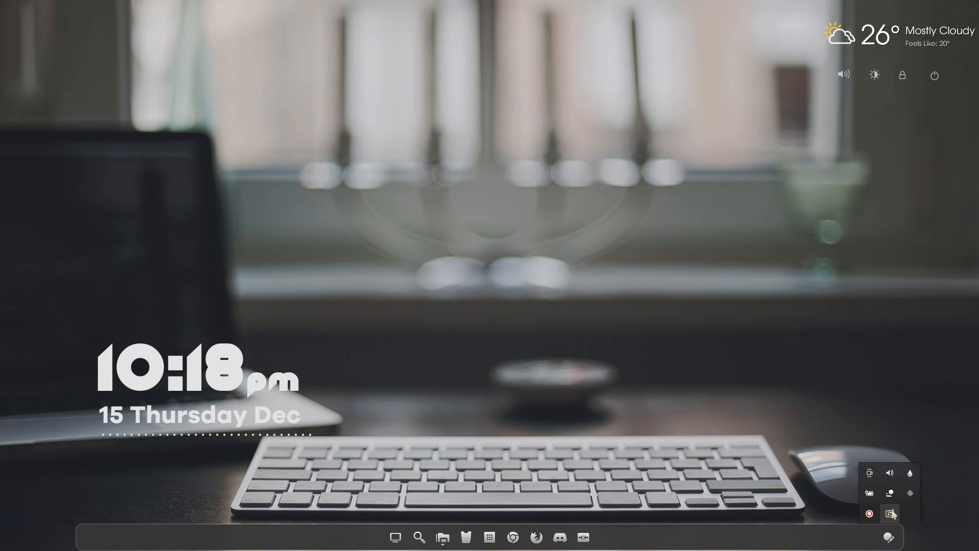
{"action": "left_click", "coordinate": [875, 515]}
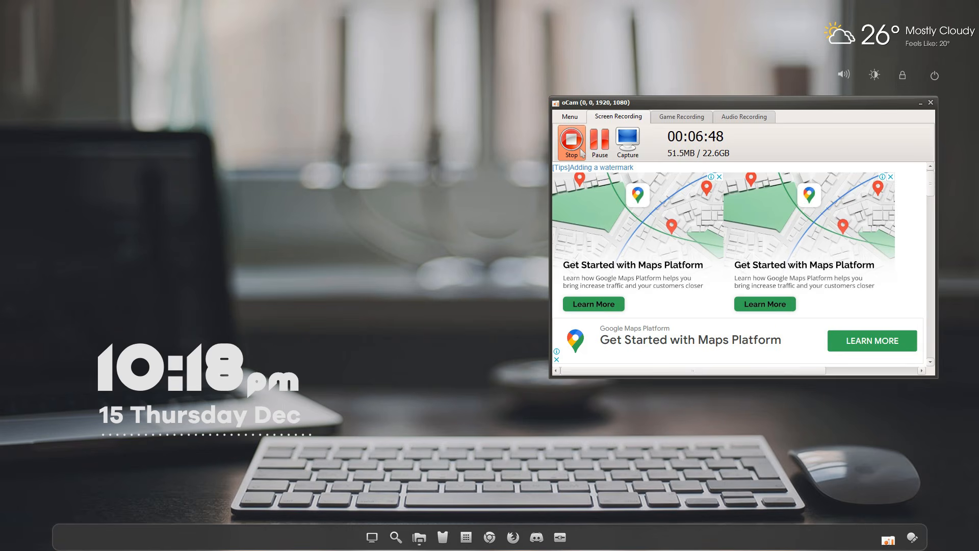
{"action": "left_click", "coordinate": [572, 140]}
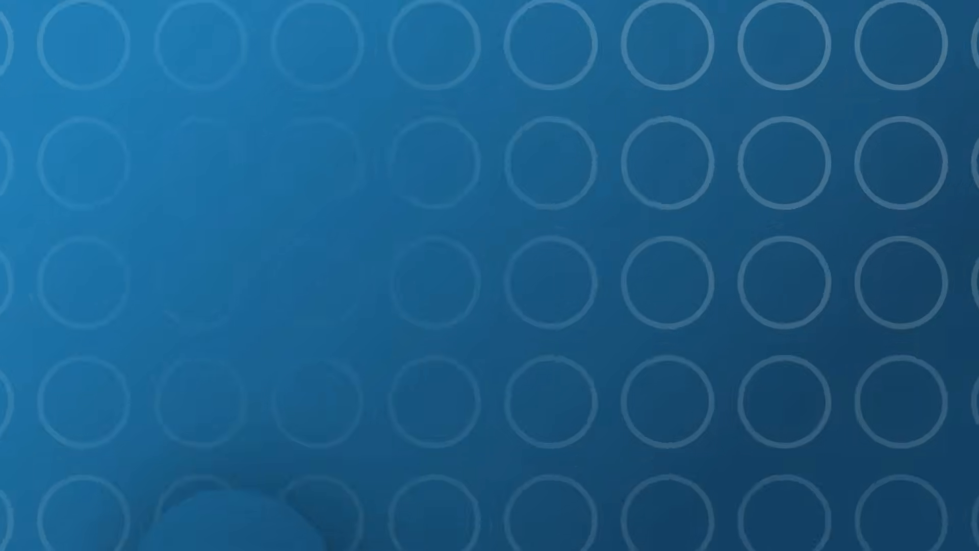